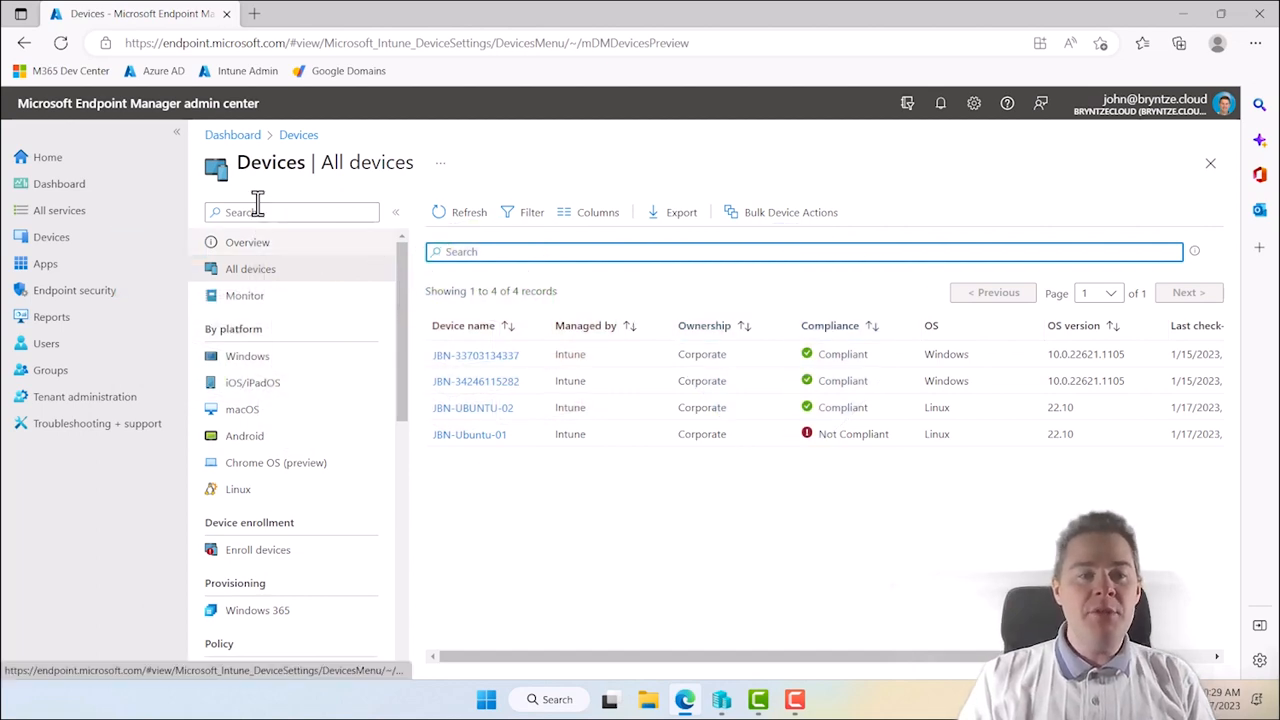
From the dashboard, examine the noncompliant devices list and the Setting compliance report in device monitoring
{"action": "left_click", "coordinate": [63, 192]}
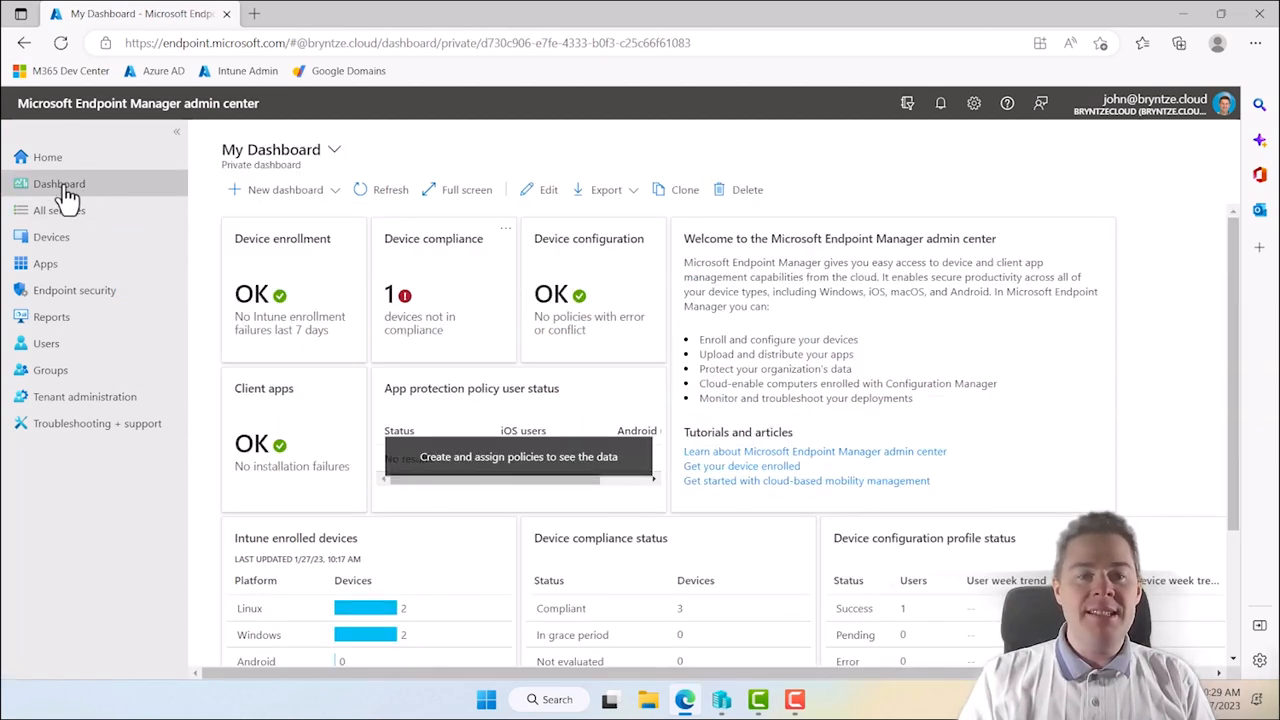
{"action": "left_click", "coordinate": [424, 256]}
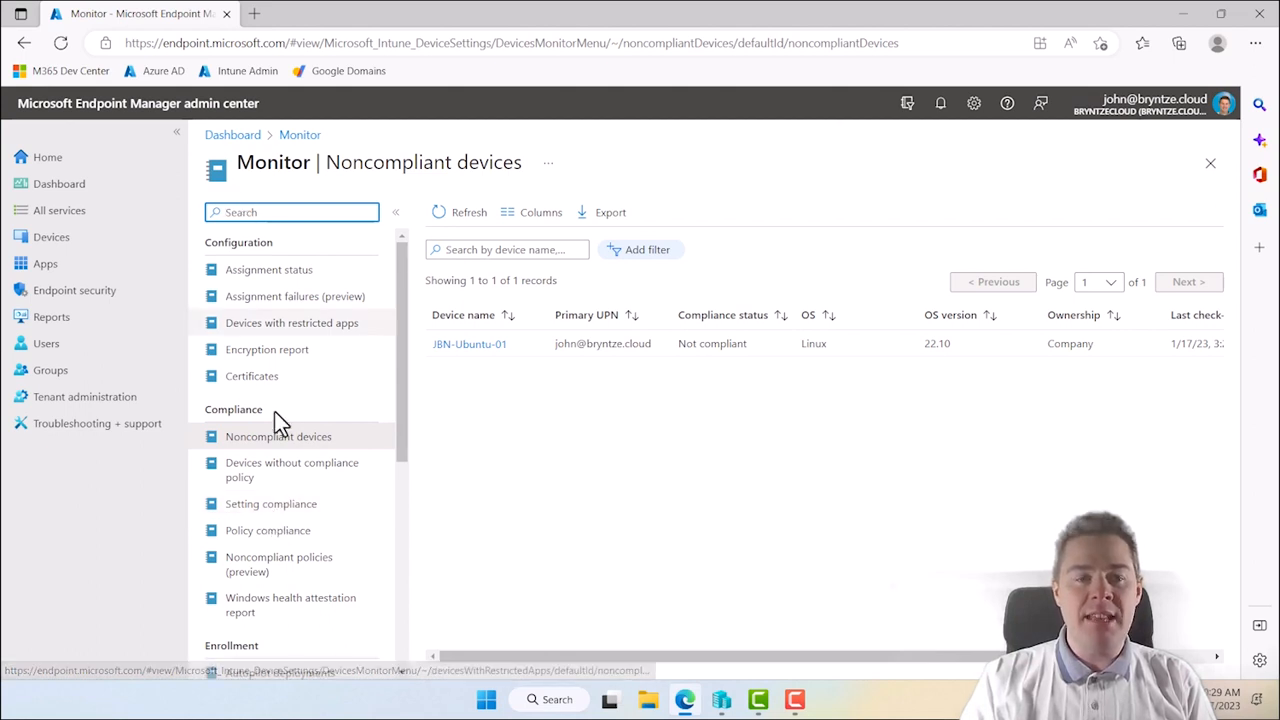
{"action": "left_click", "coordinate": [260, 505]}
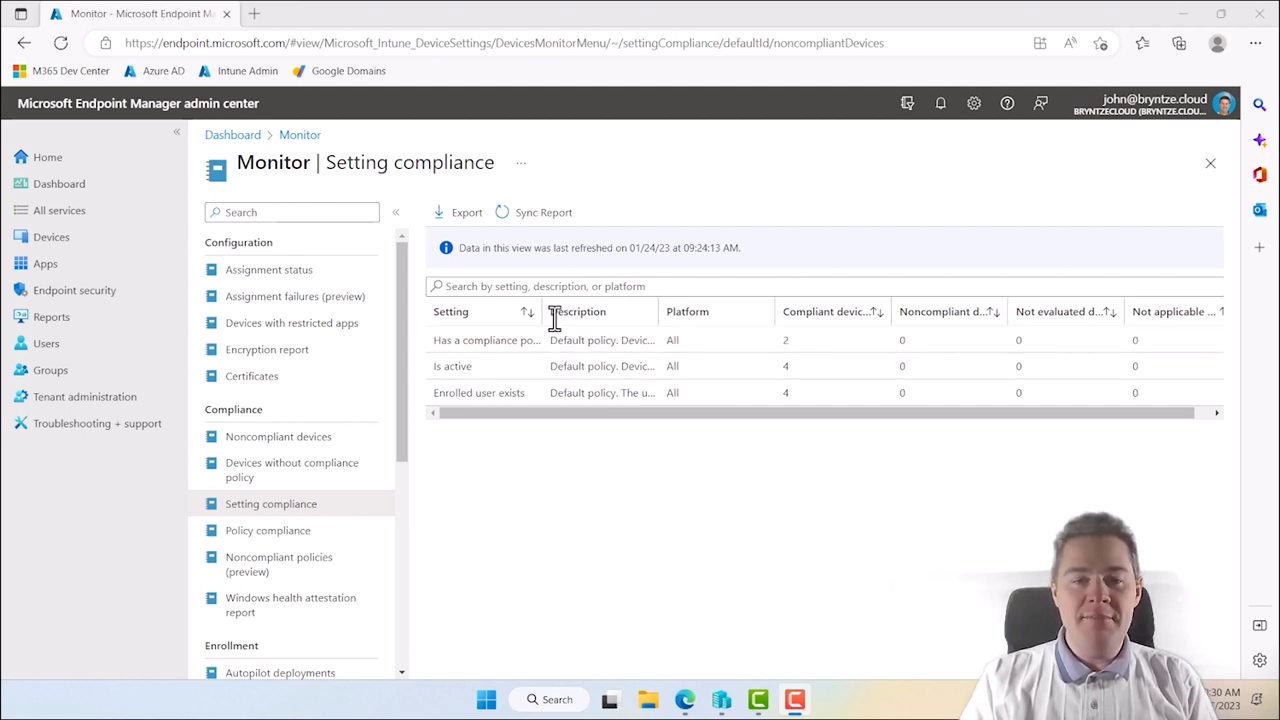
Widen the Setting and Description columns of the Setting compliance report to read the default policy entries
{"action": "left_click_drag", "start_coordinate": [543, 313], "coordinate": [588, 312]}
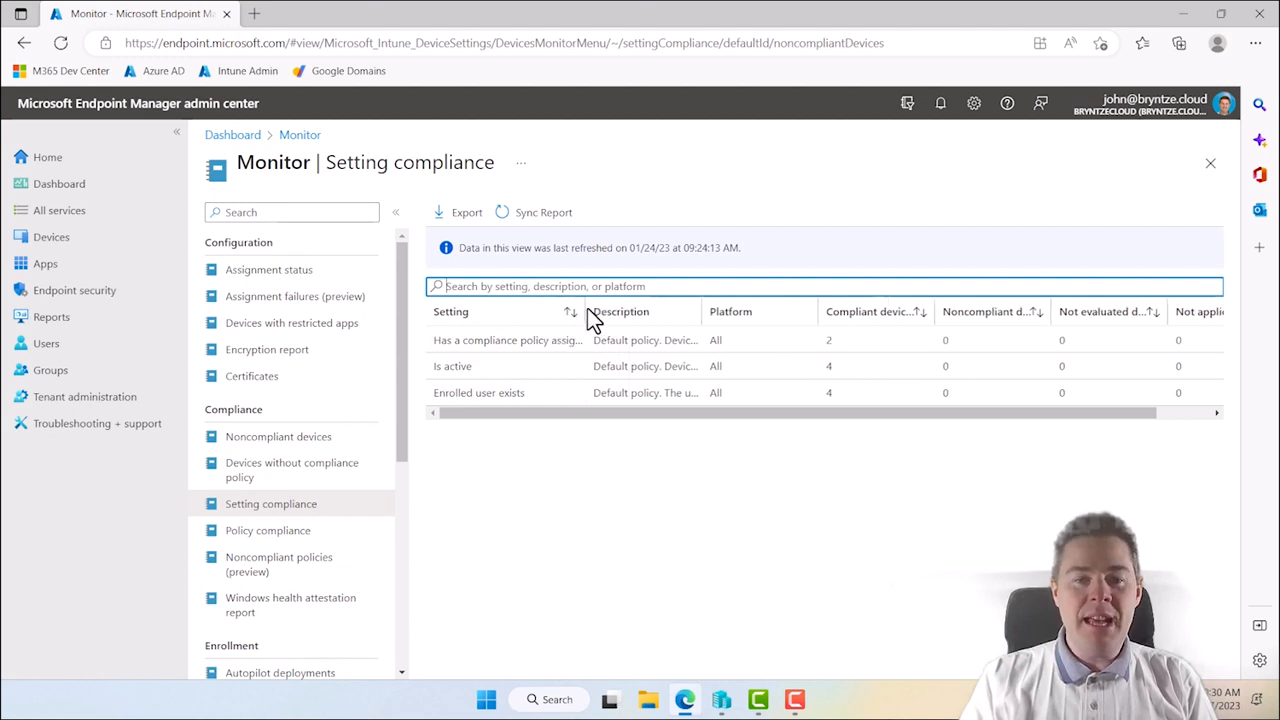
{"action": "left_click_drag", "start_coordinate": [639, 304], "coordinate": [639, 304]}
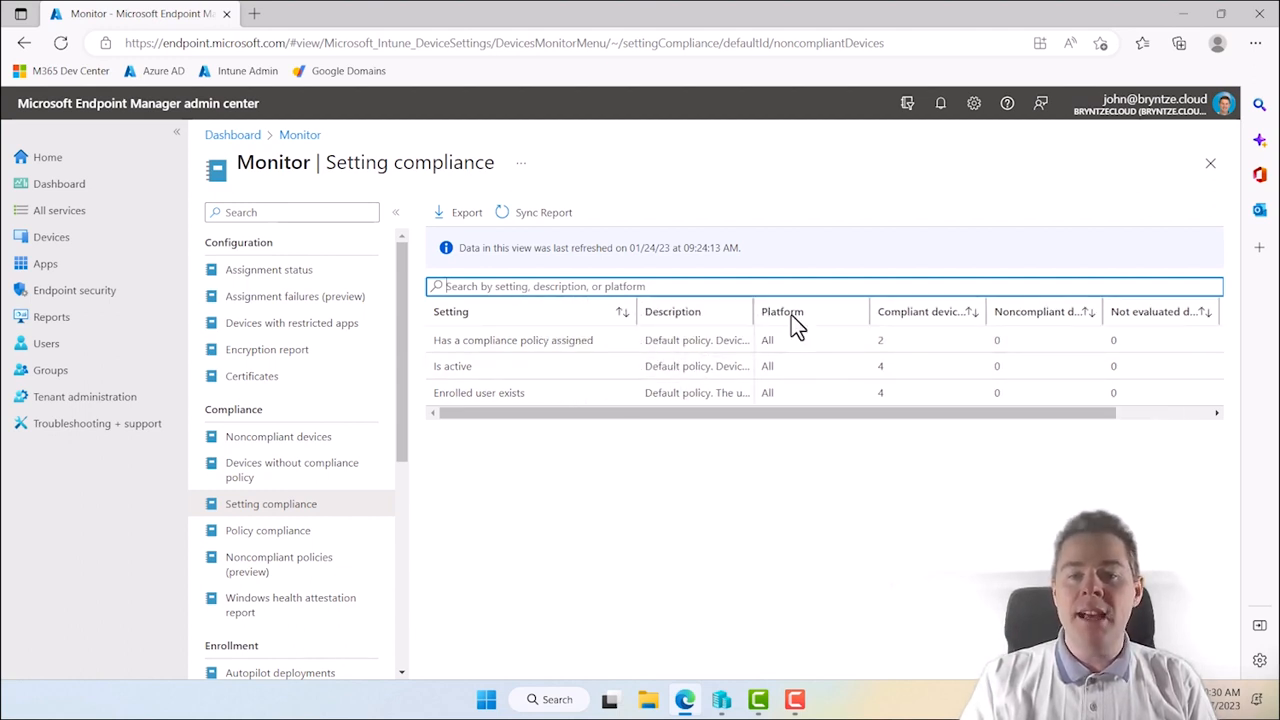
{"action": "left_click_drag", "start_coordinate": [832, 308], "coordinate": [840, 308]}
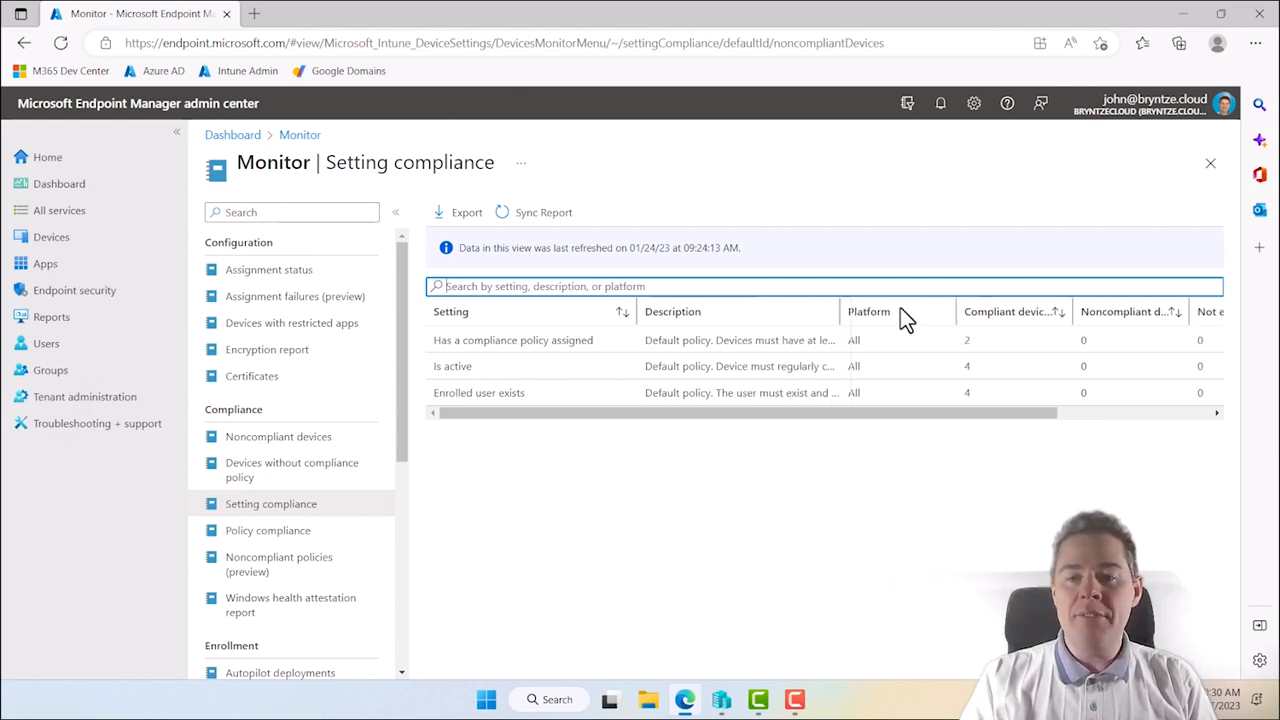
{"action": "left_click_drag", "start_coordinate": [933, 304], "coordinate": [989, 304]}
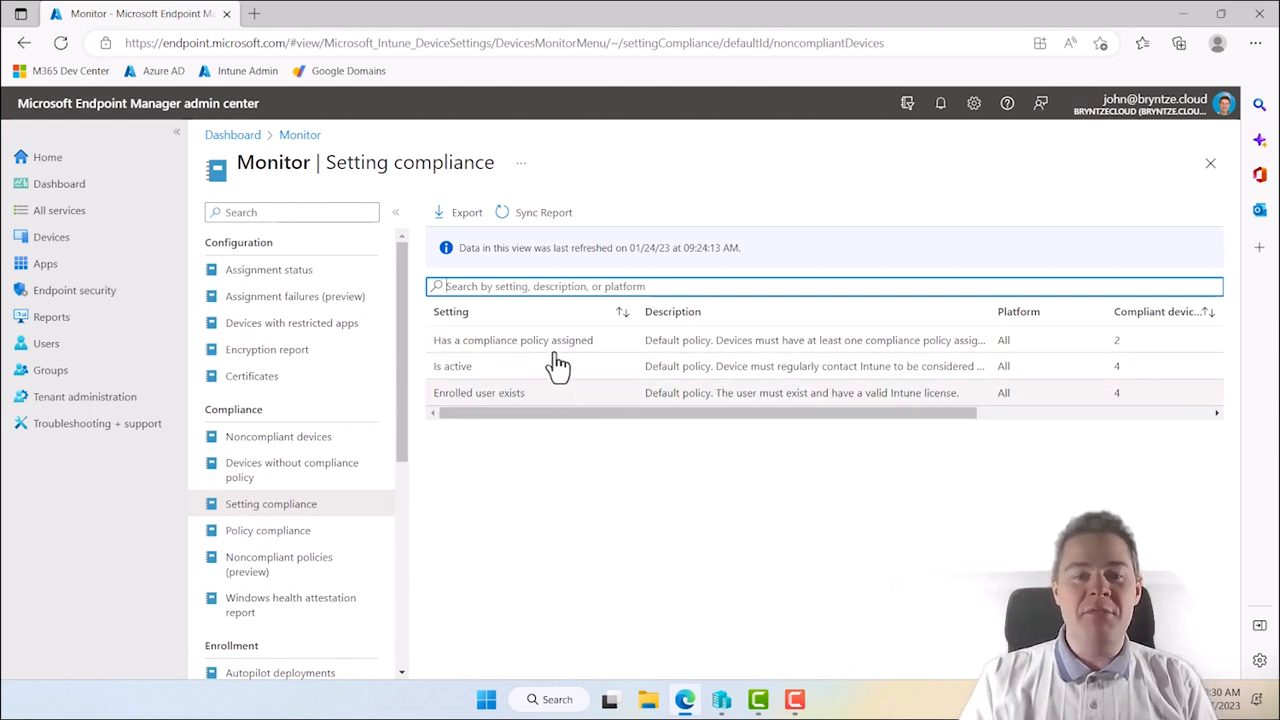
Start a new notification under the device compliance policies and name it "JBN Compliance Notification"
{"action": "left_click", "coordinate": [41, 248]}
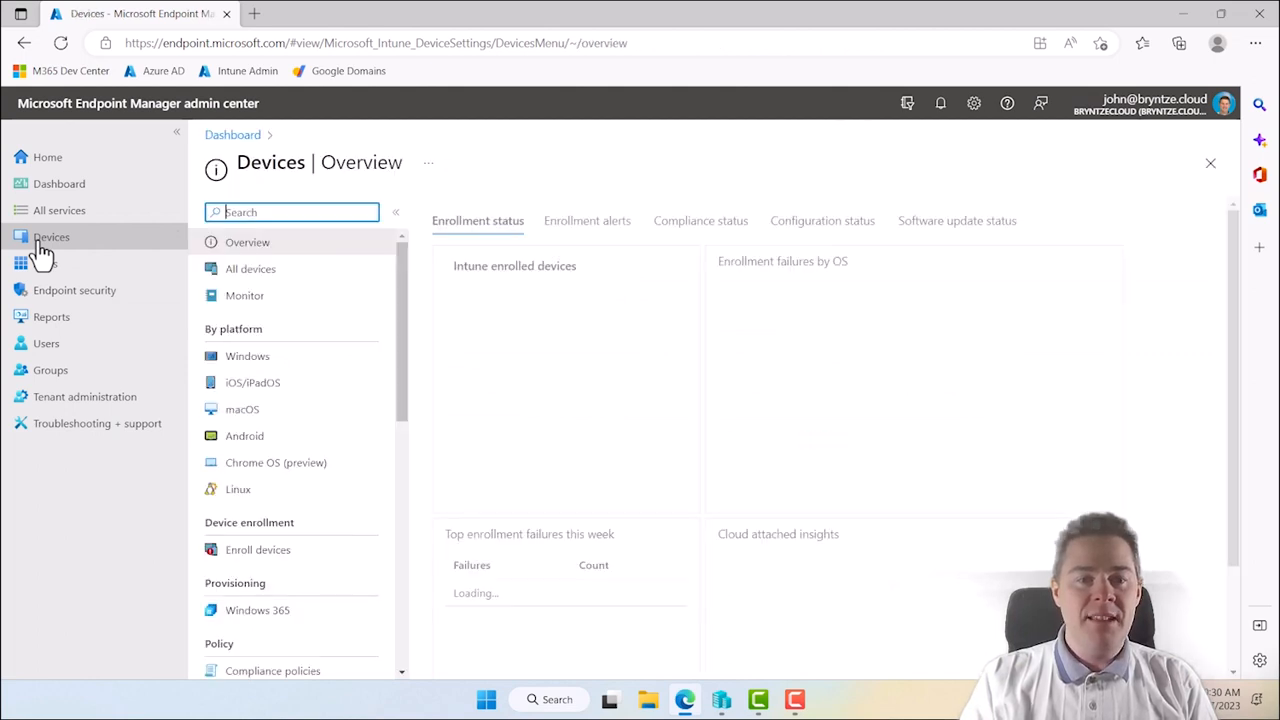
{"action": "left_click_drag", "start_coordinate": [401, 311], "coordinate": [397, 433]}
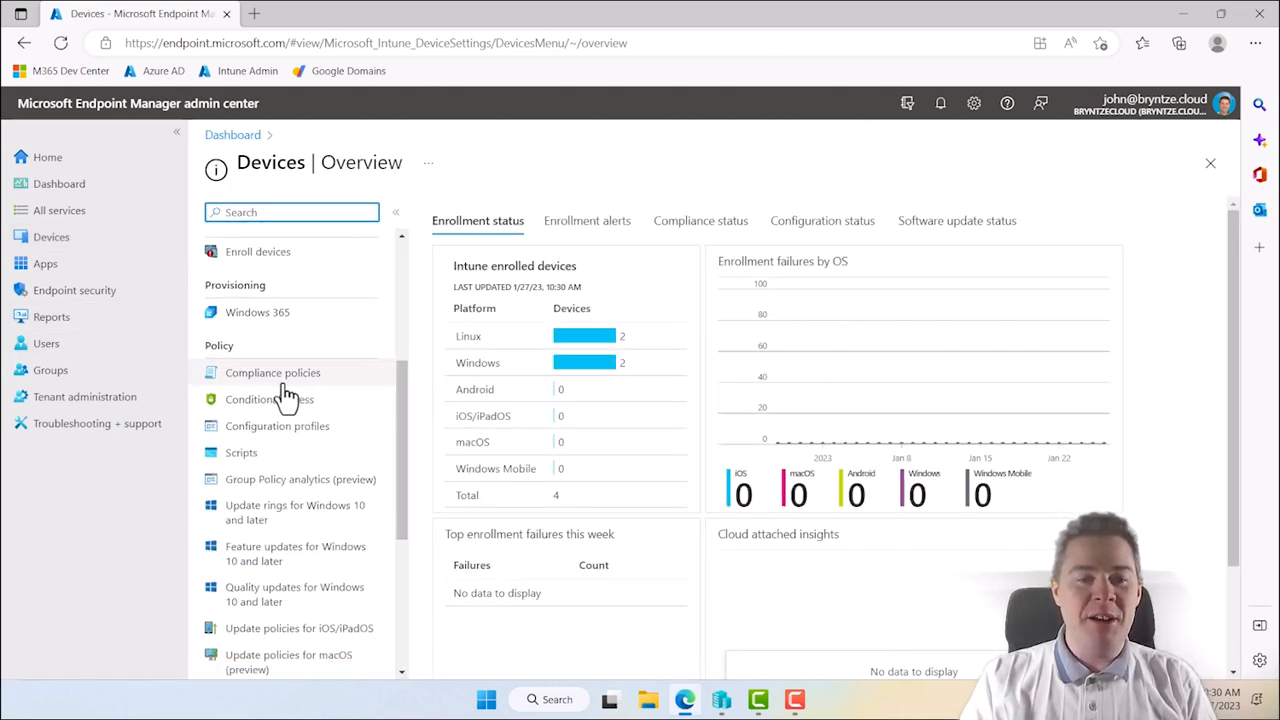
{"action": "left_click", "coordinate": [281, 382]}
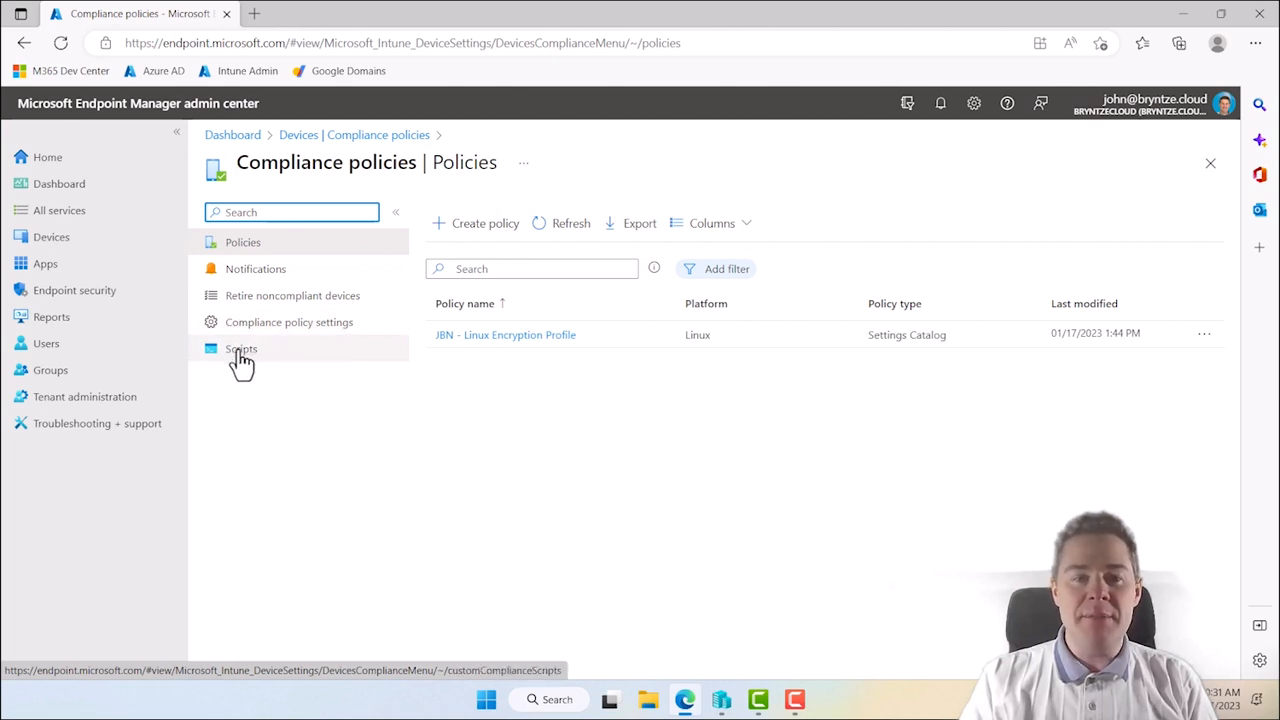
{"action": "left_click", "coordinate": [251, 279]}
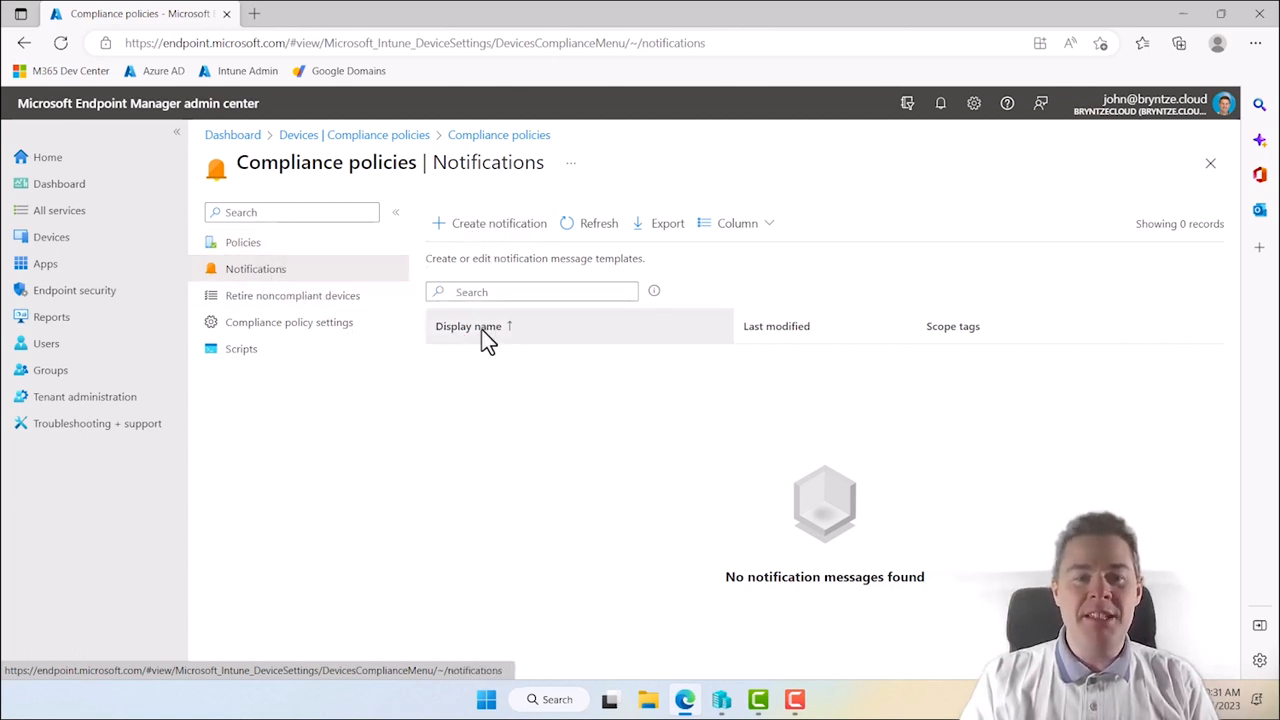
{"action": "left_click", "coordinate": [475, 240]}
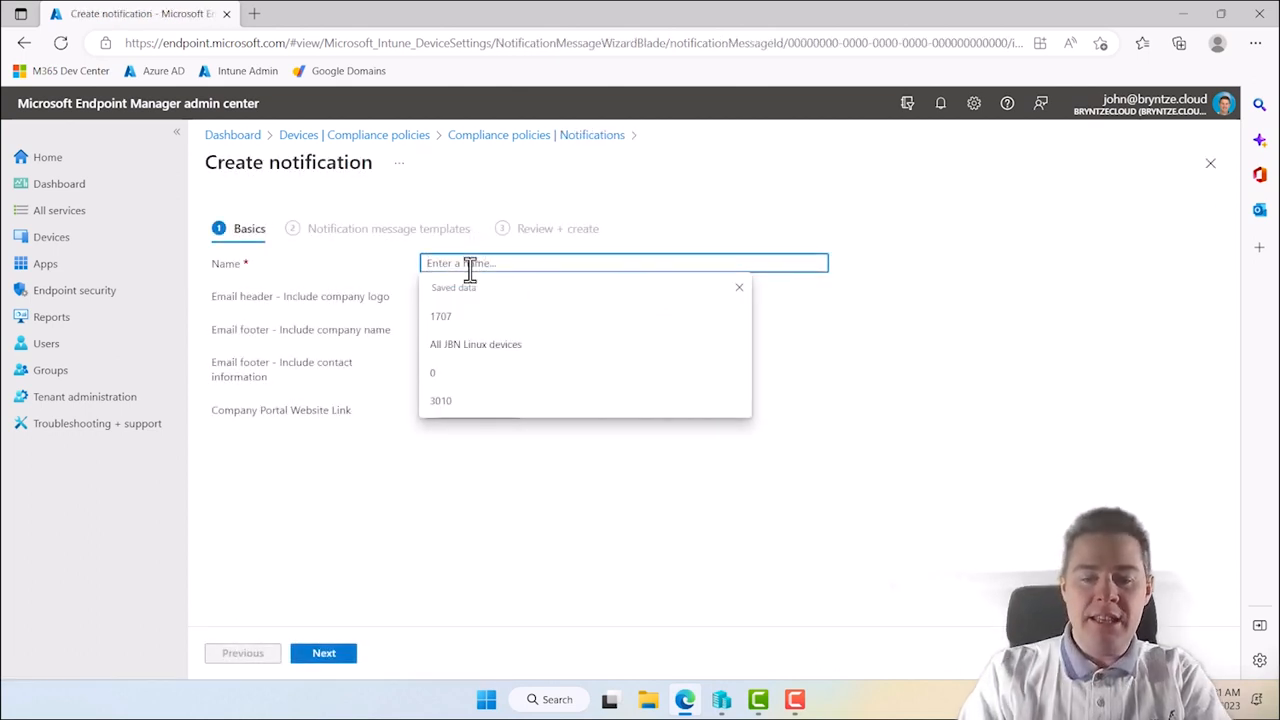
{"action": "type", "text": "JBN Compliance Notification"}
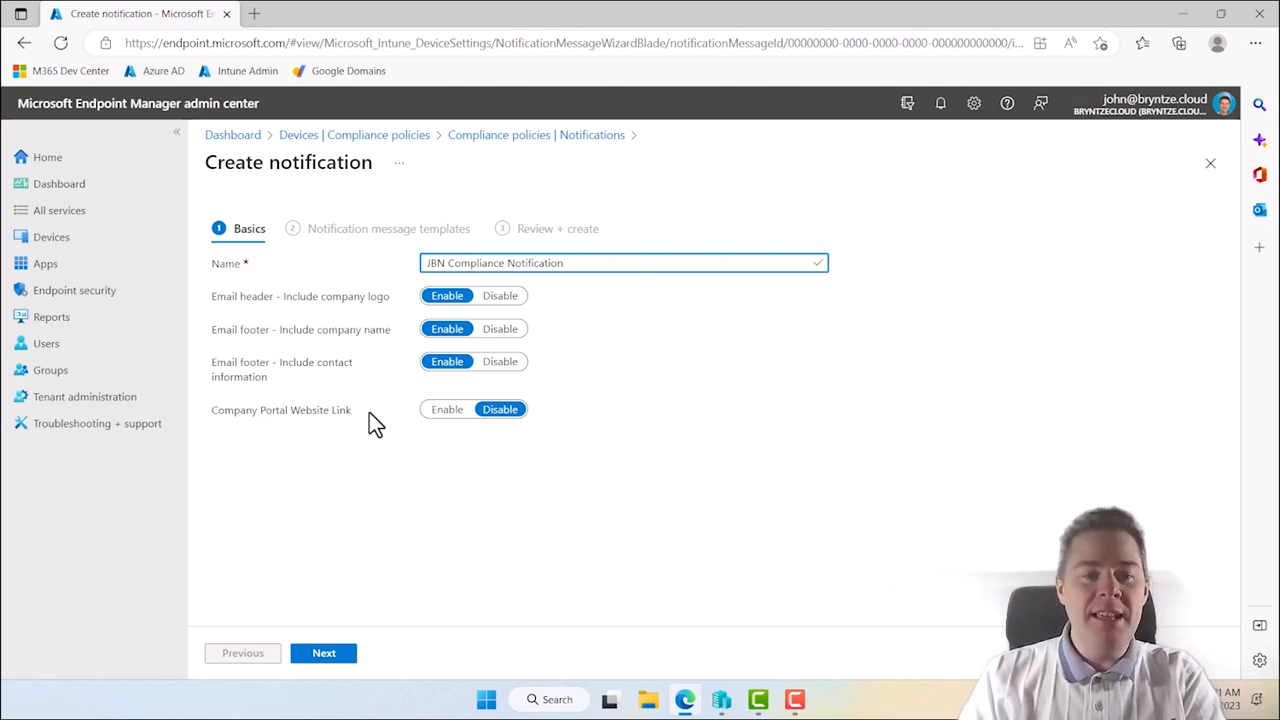
Enable the Company Portal website link, disable the company logo, company name and contact information, and continue to the message templates
{"action": "left_click", "coordinate": [447, 411]}
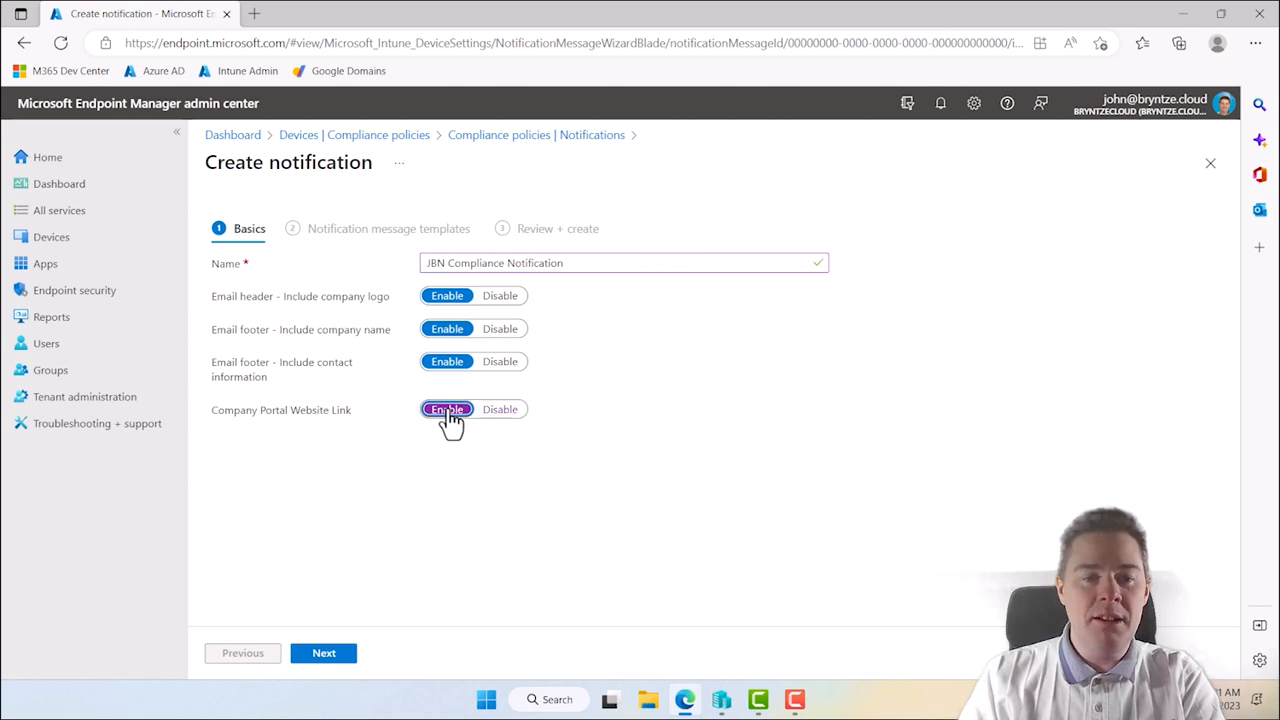
{"action": "left_click", "coordinate": [500, 362]}
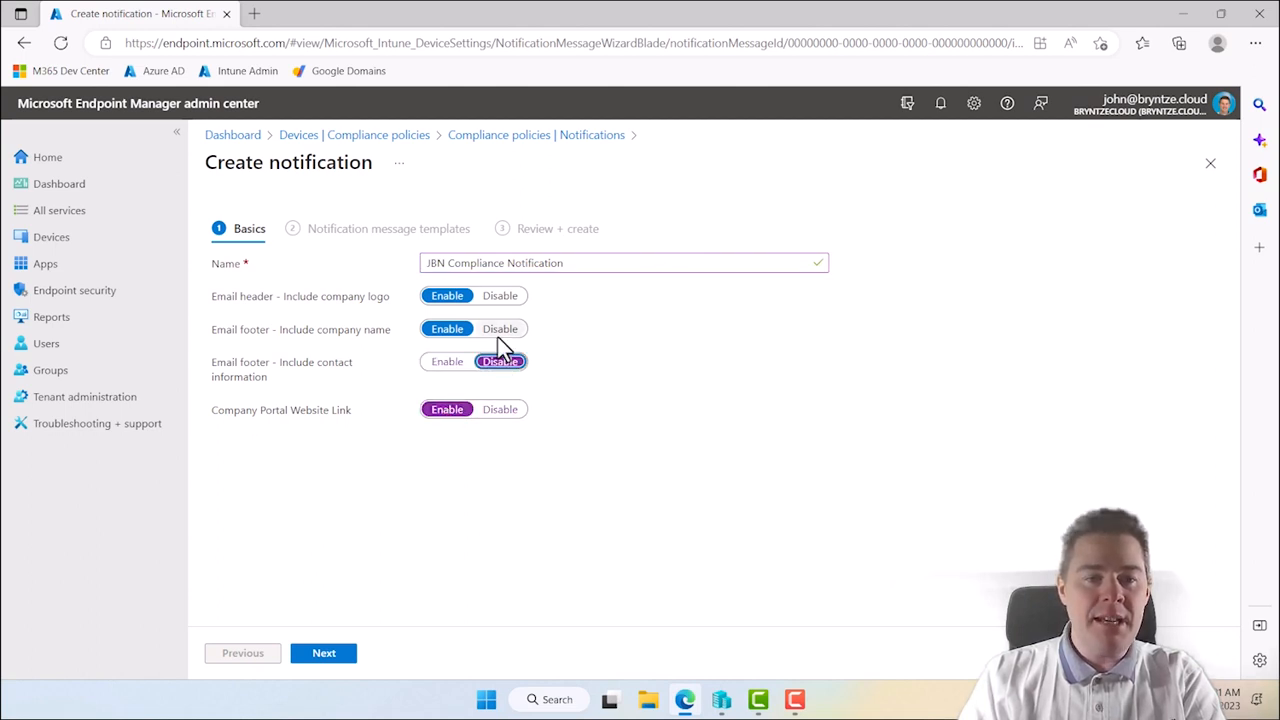
{"action": "left_click", "coordinate": [500, 330]}
{"action": "left_click", "coordinate": [500, 297]}
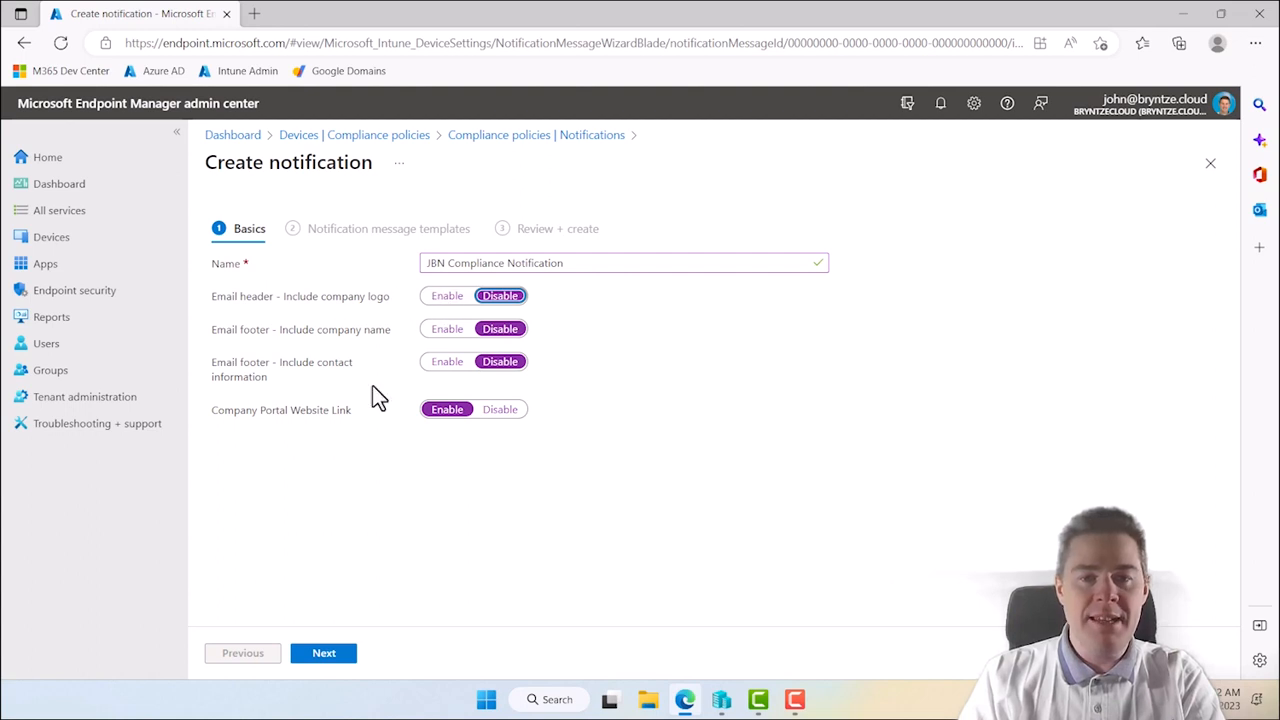
{"action": "left_click", "coordinate": [324, 655]}
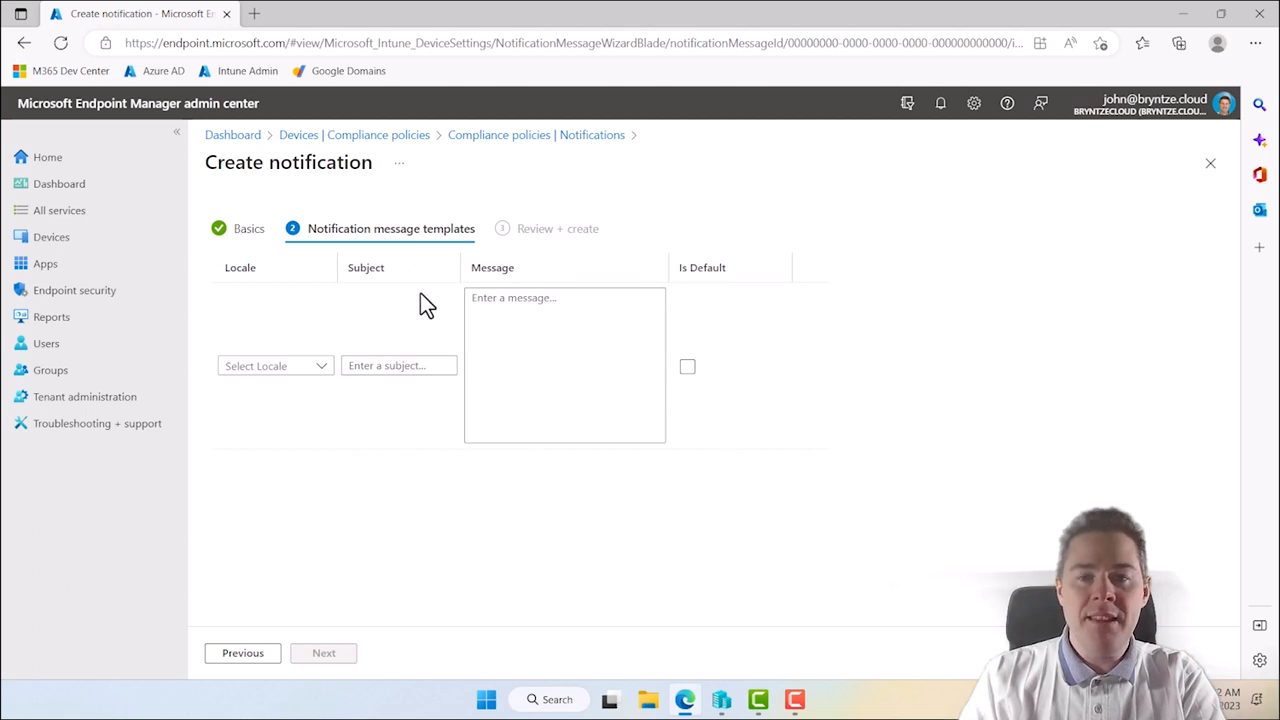
Fill in an English (United States) message template with subject "Not Compliant" and message "Please update your device, not compliant"
{"action": "left_click", "coordinate": [322, 372]}
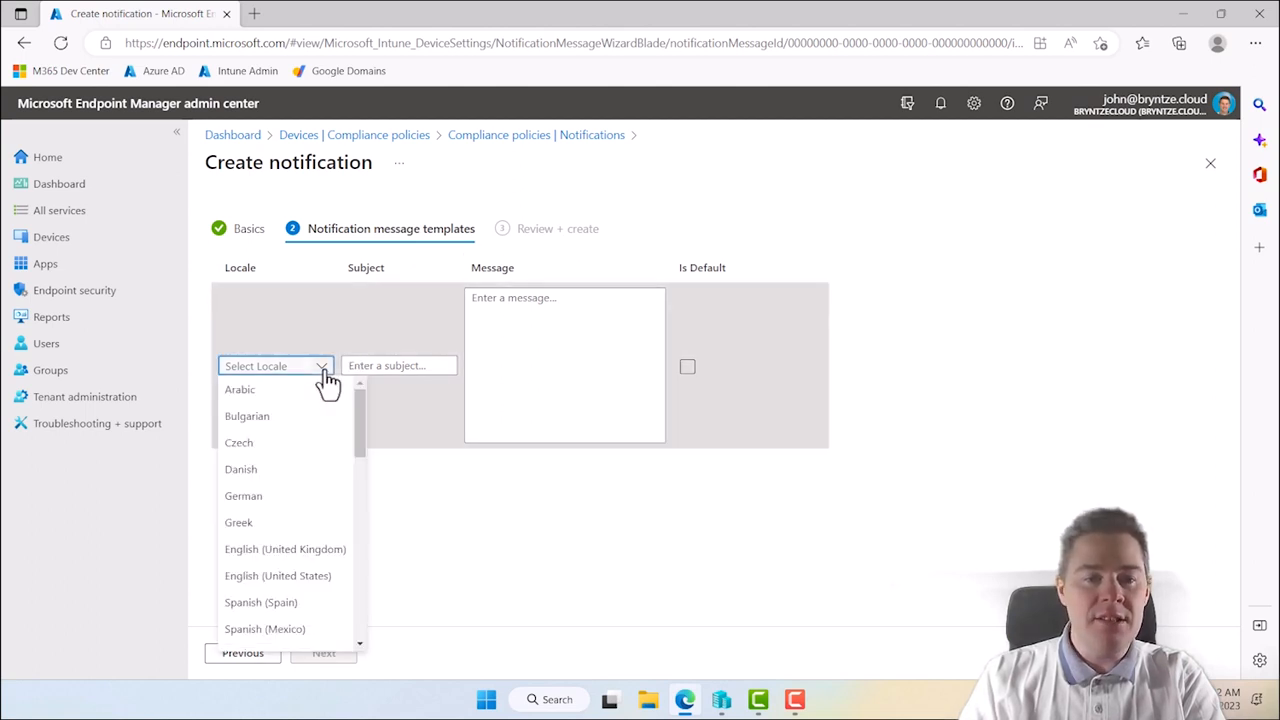
{"action": "left_click", "coordinate": [290, 578]}
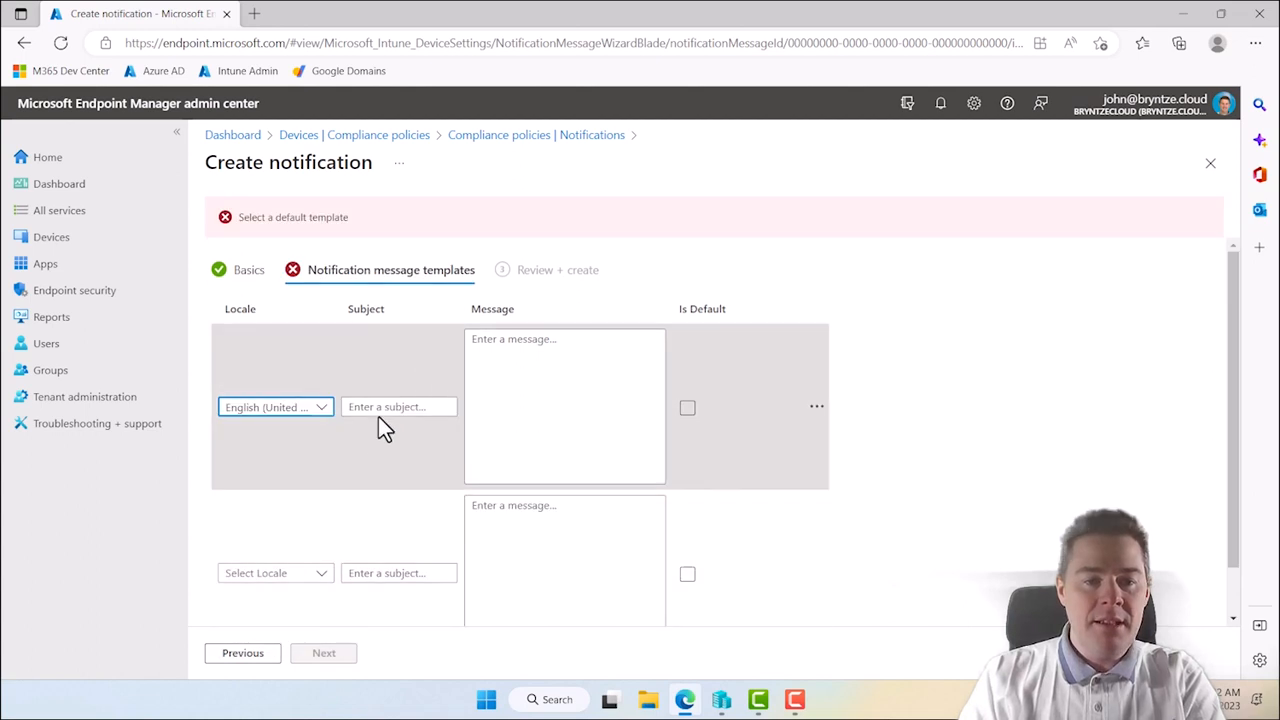
{"action": "left_click", "coordinate": [377, 410]}
{"action": "type", "text": "Not Complian"}
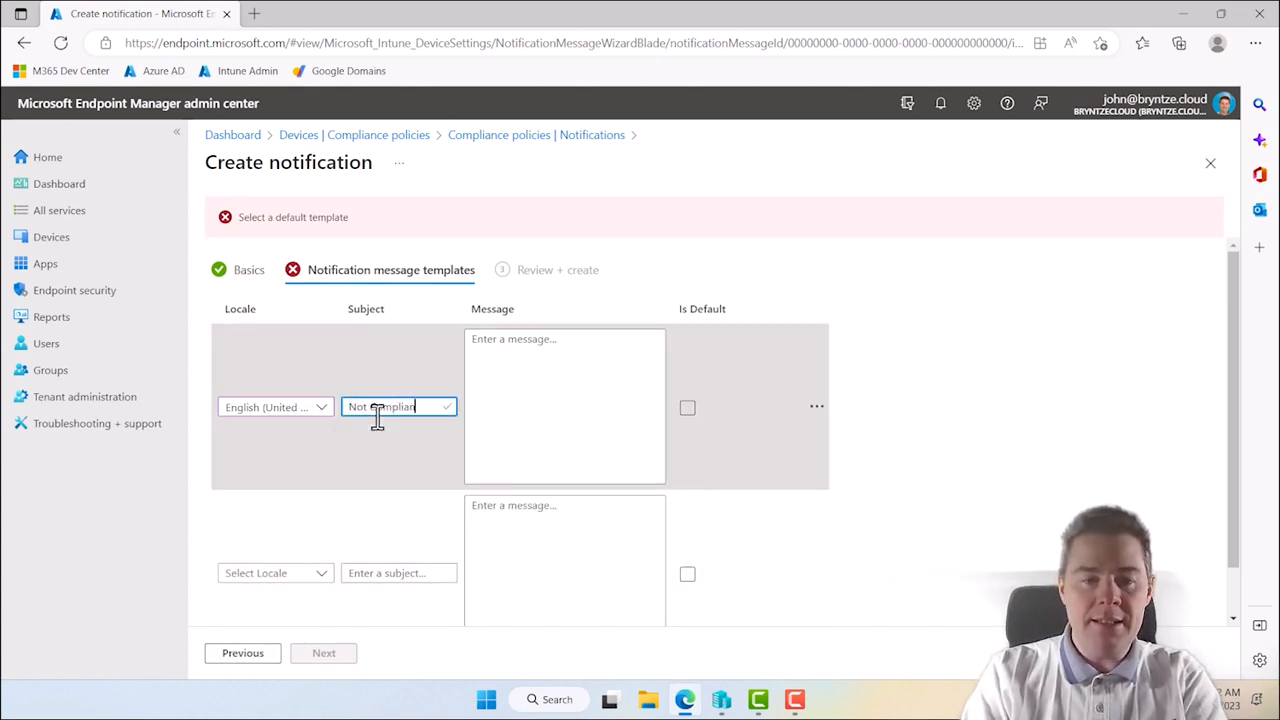
{"action": "type", "text": "t"}
{"action": "left_click", "coordinate": [511, 355]}
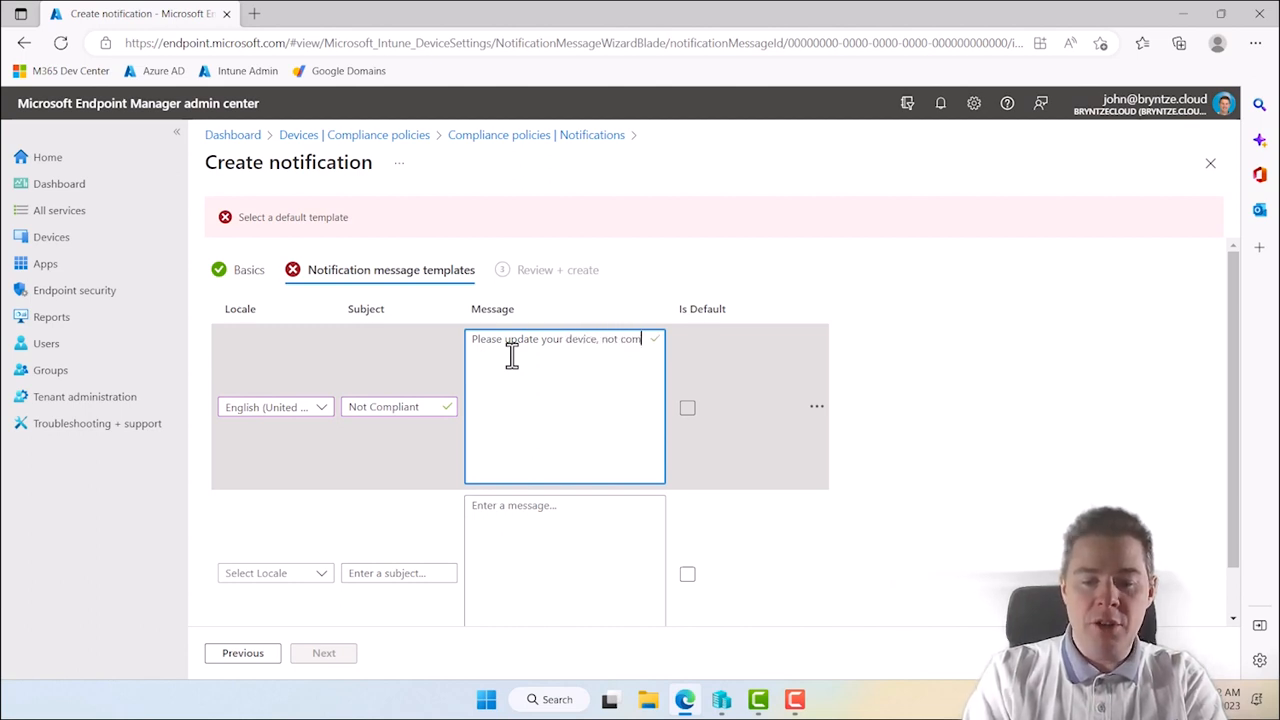
{"action": "left_click_drag", "start_coordinate": [512, 356], "coordinate": [347, 370]}
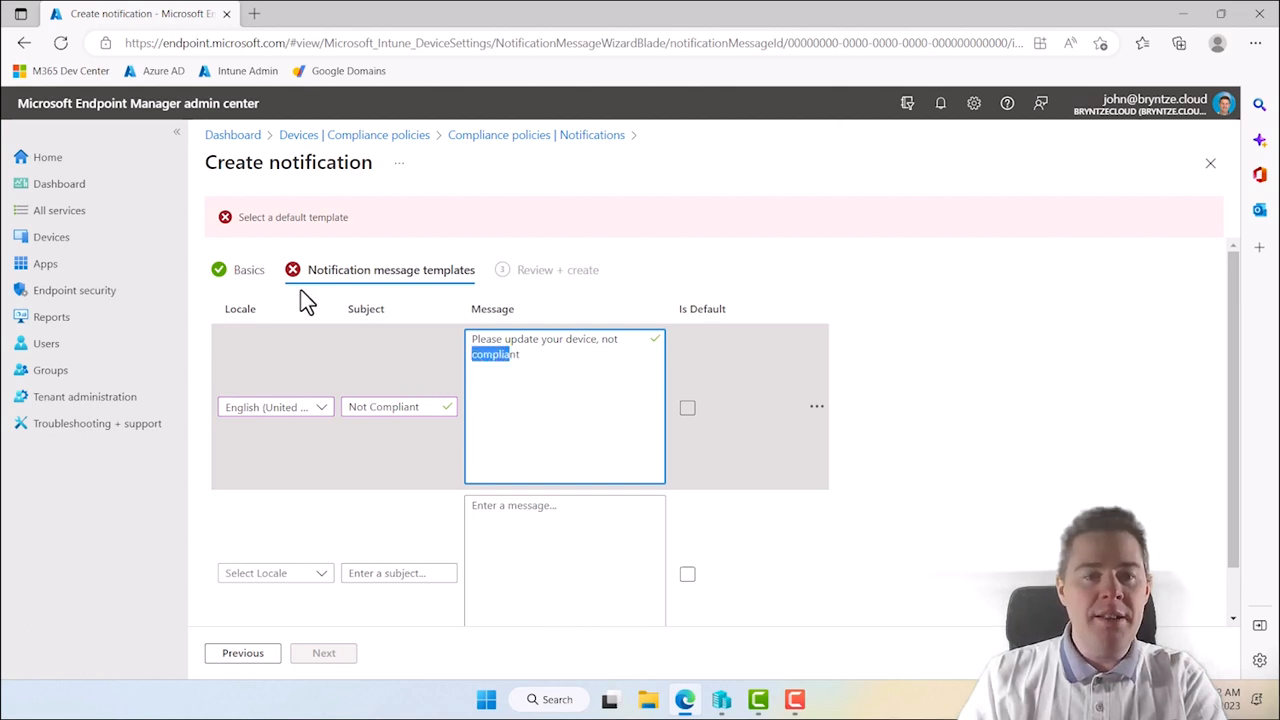
{"action": "left_click", "coordinate": [530, 360]}
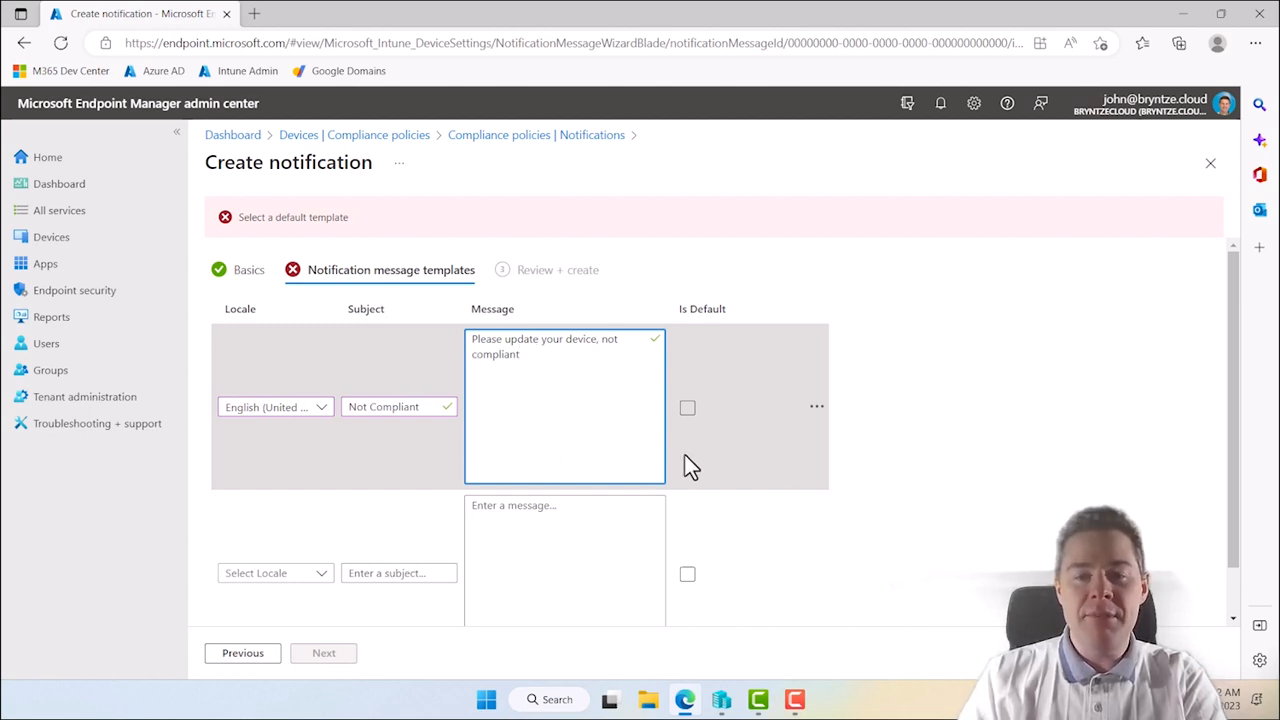
Mark the English message template as default and create the notification
{"action": "left_click", "coordinate": [688, 410]}
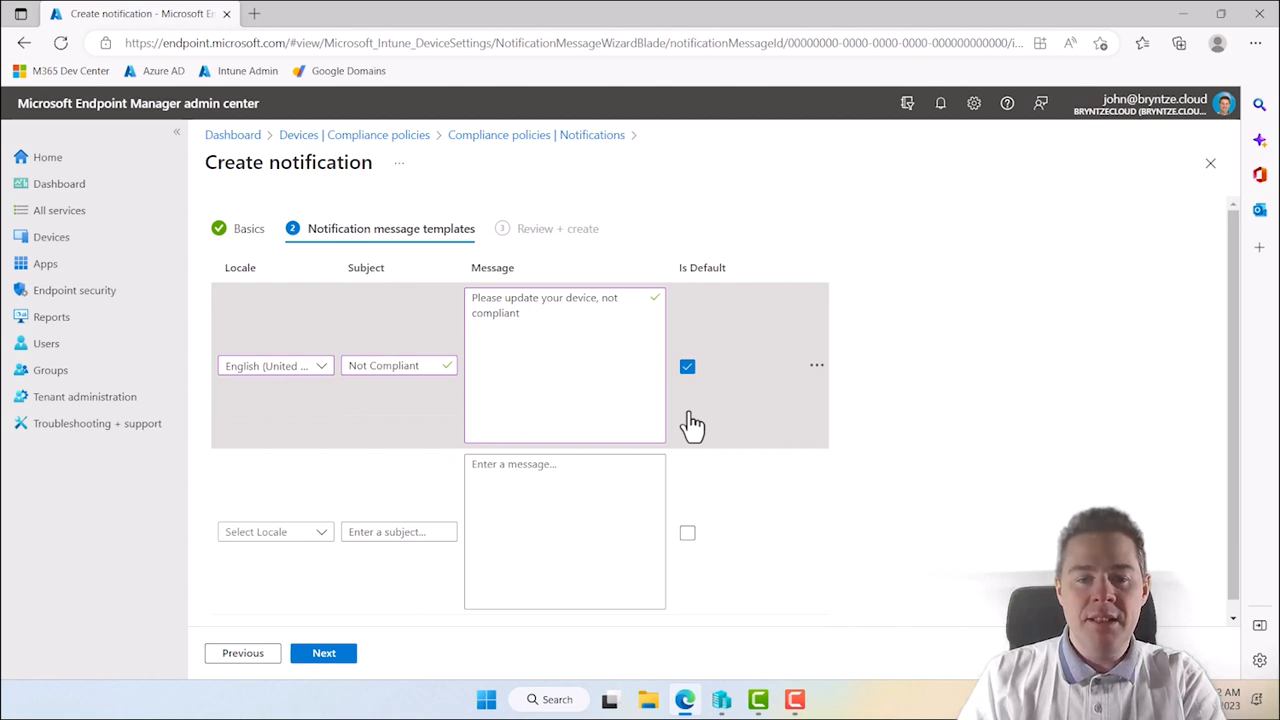
{"action": "left_click", "coordinate": [324, 654]}
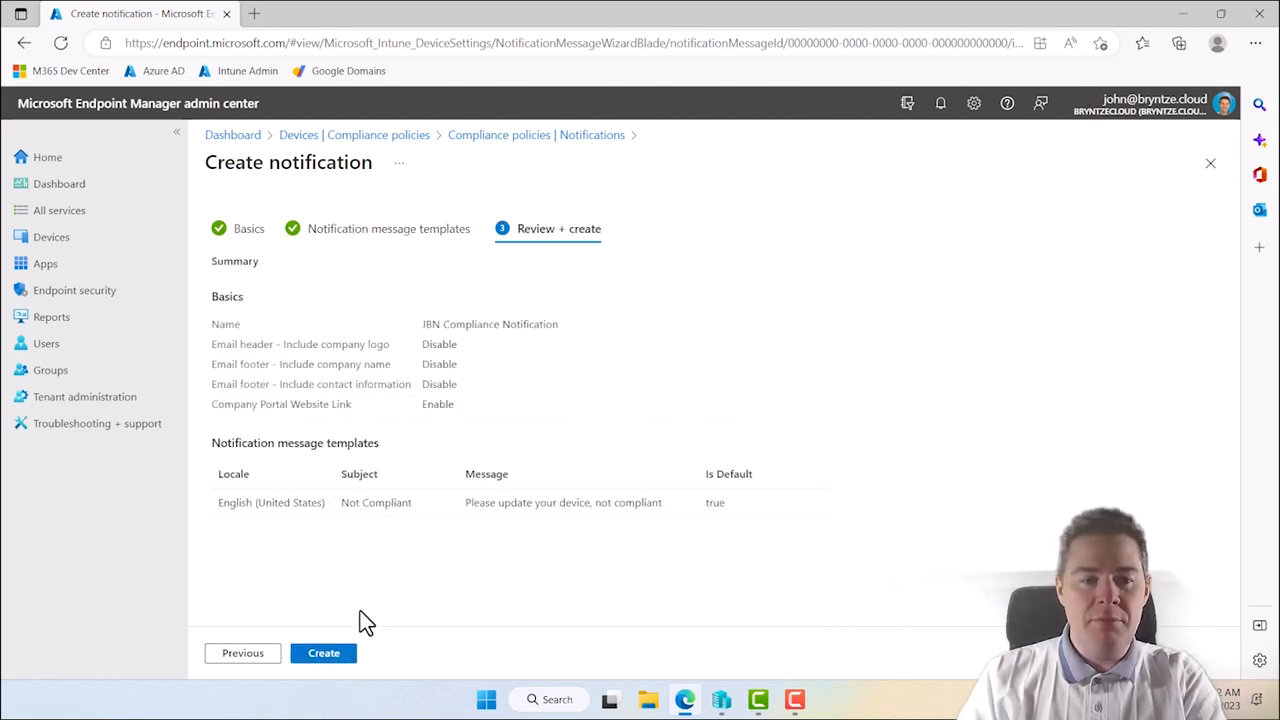
{"action": "left_click", "coordinate": [325, 655]}
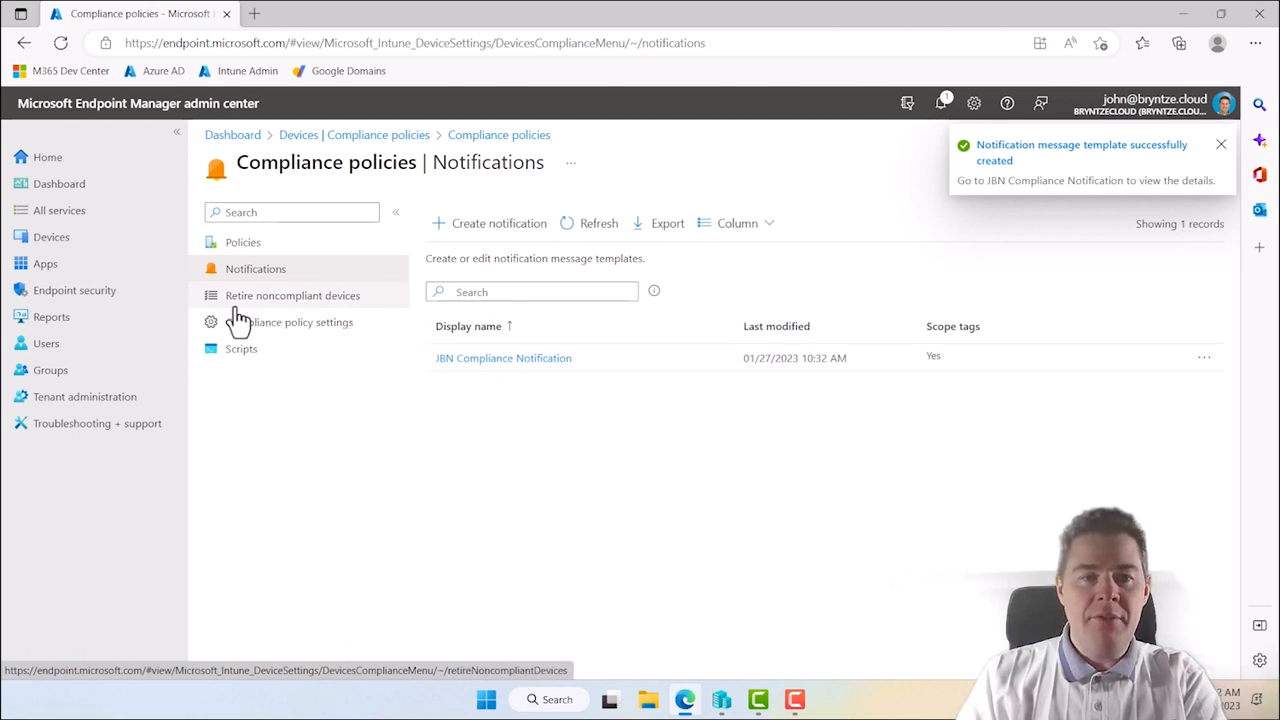
Review the retire noncompliant devices list, the compliance policy settings and the compliance scripts
{"action": "left_click", "coordinate": [295, 305]}
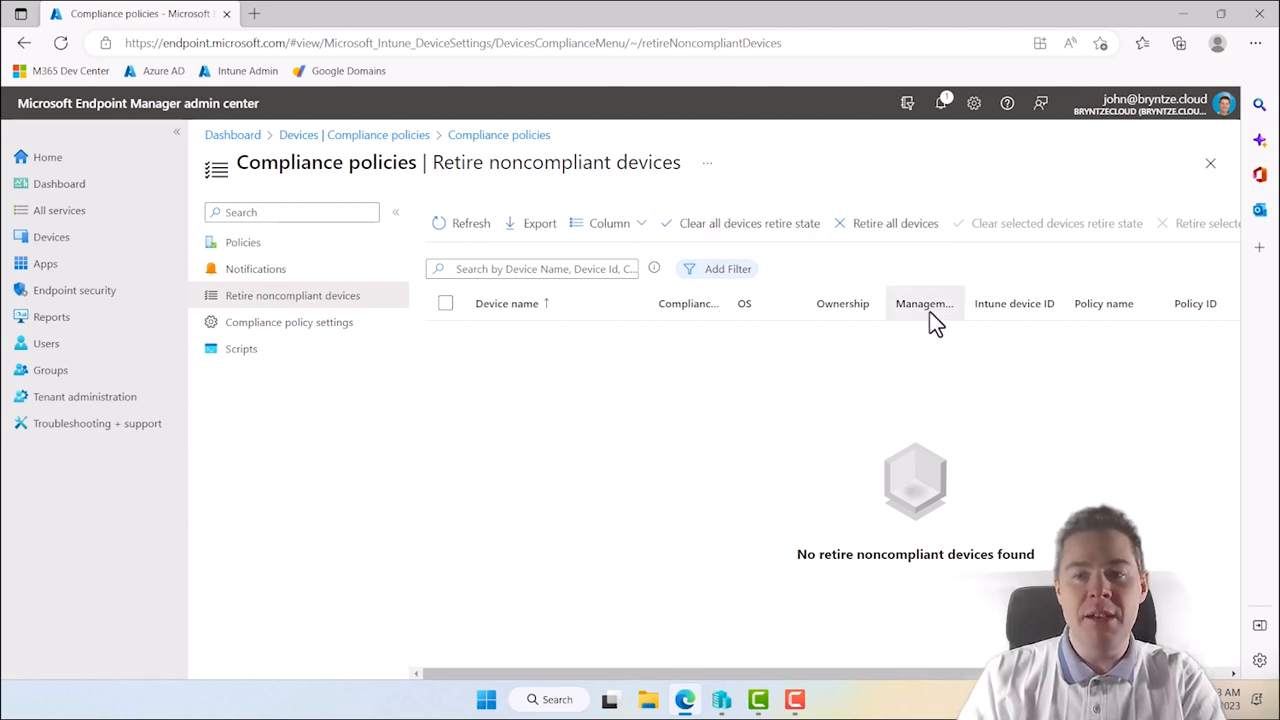
{"action": "left_click", "coordinate": [283, 337]}
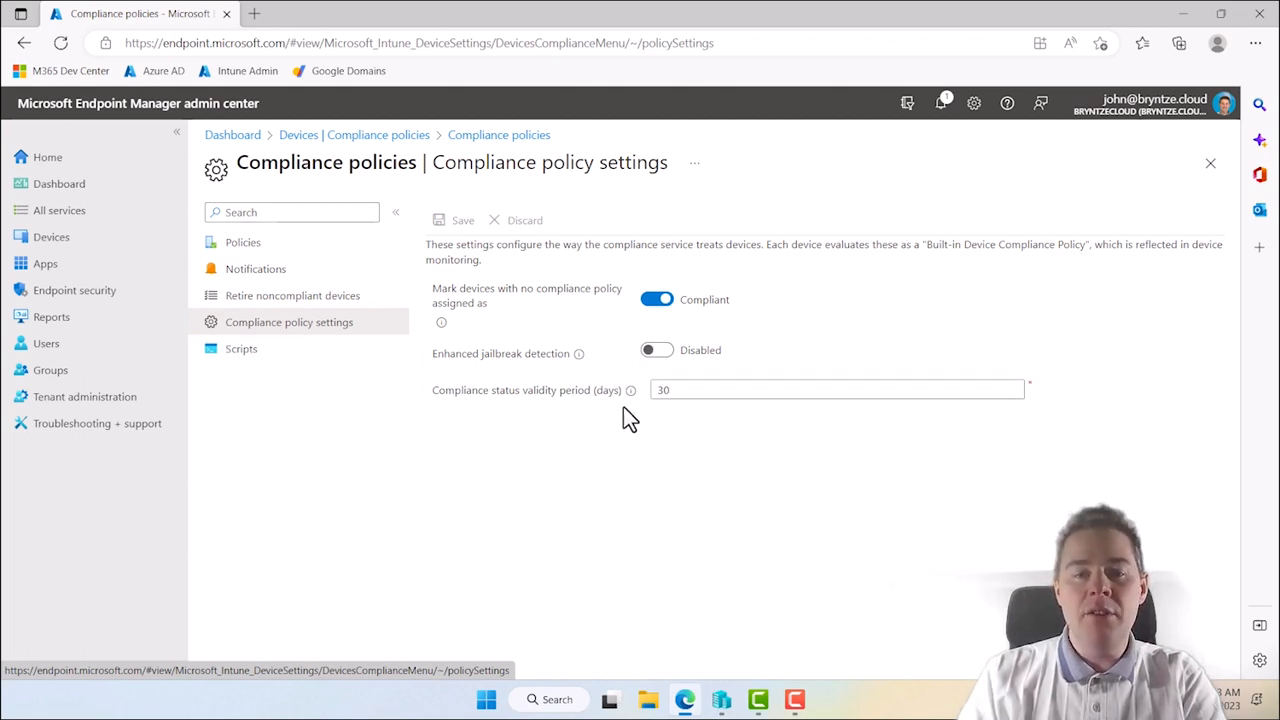
{"action": "mouse_move", "coordinate": [631, 392]}
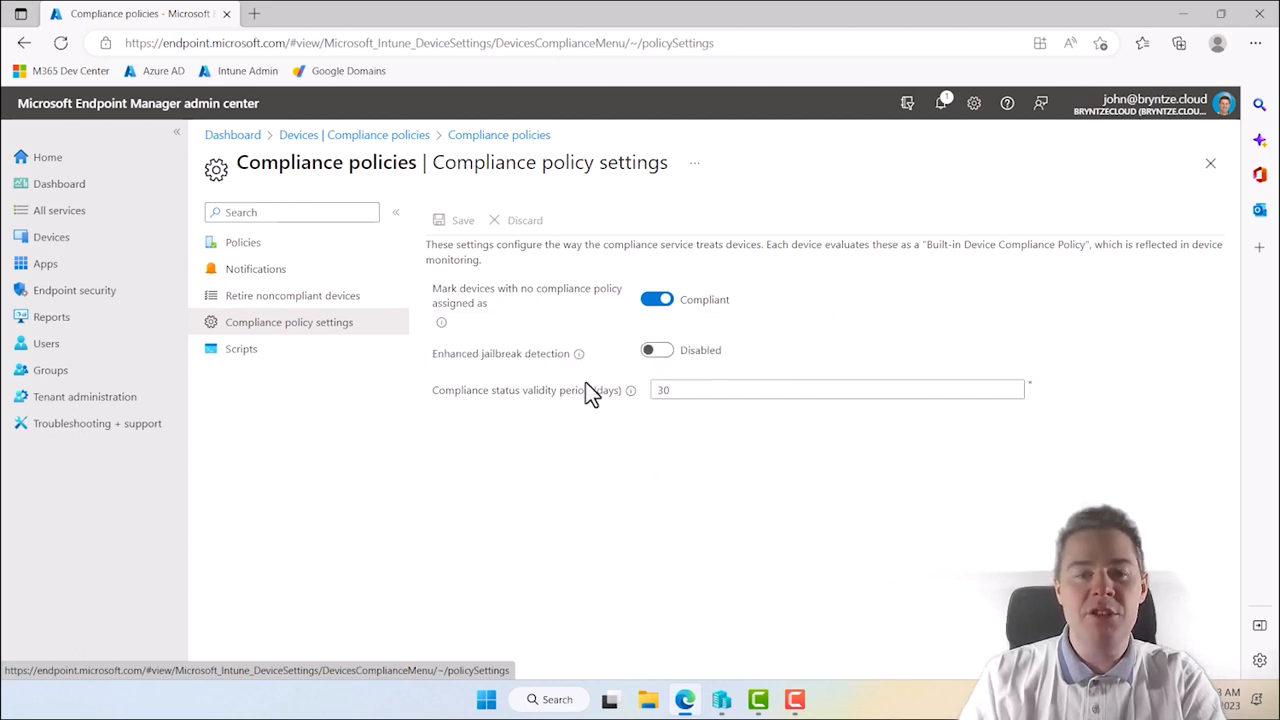
{"action": "left_click", "coordinate": [238, 360]}
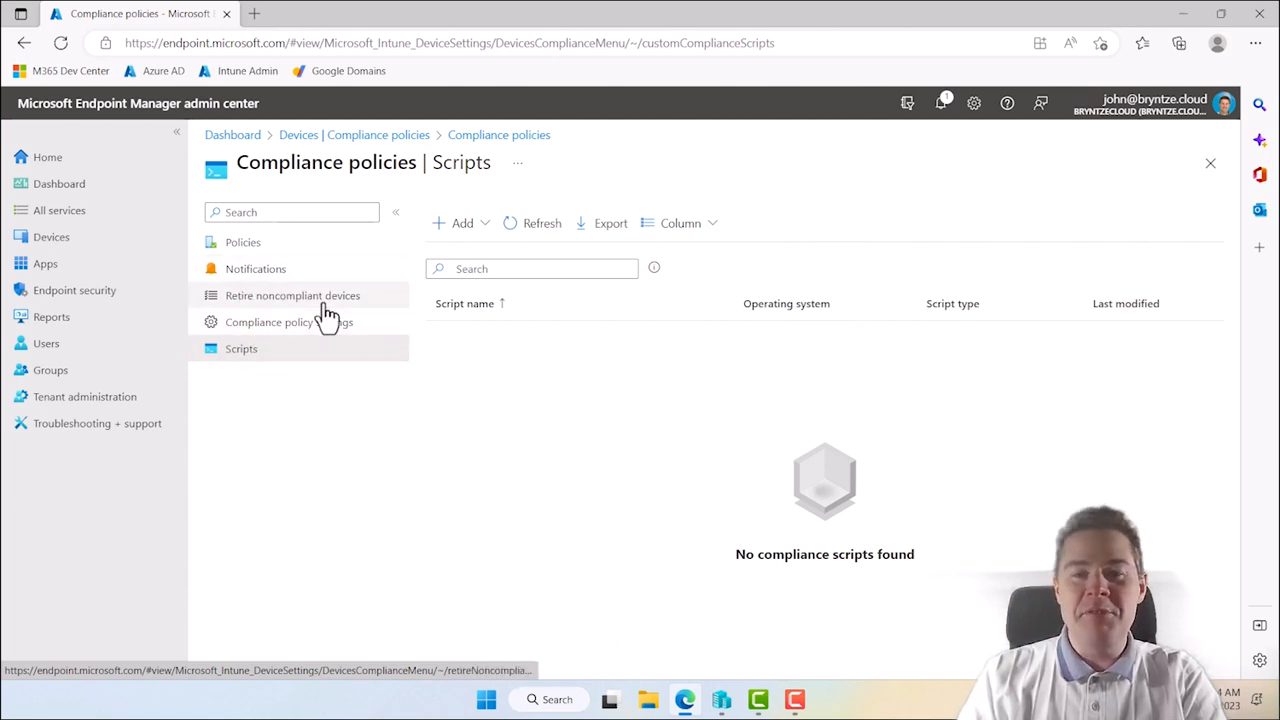
Start a new compliance policy for the Windows 10 and later platform from the compliance policies list
{"action": "left_click", "coordinate": [238, 252]}
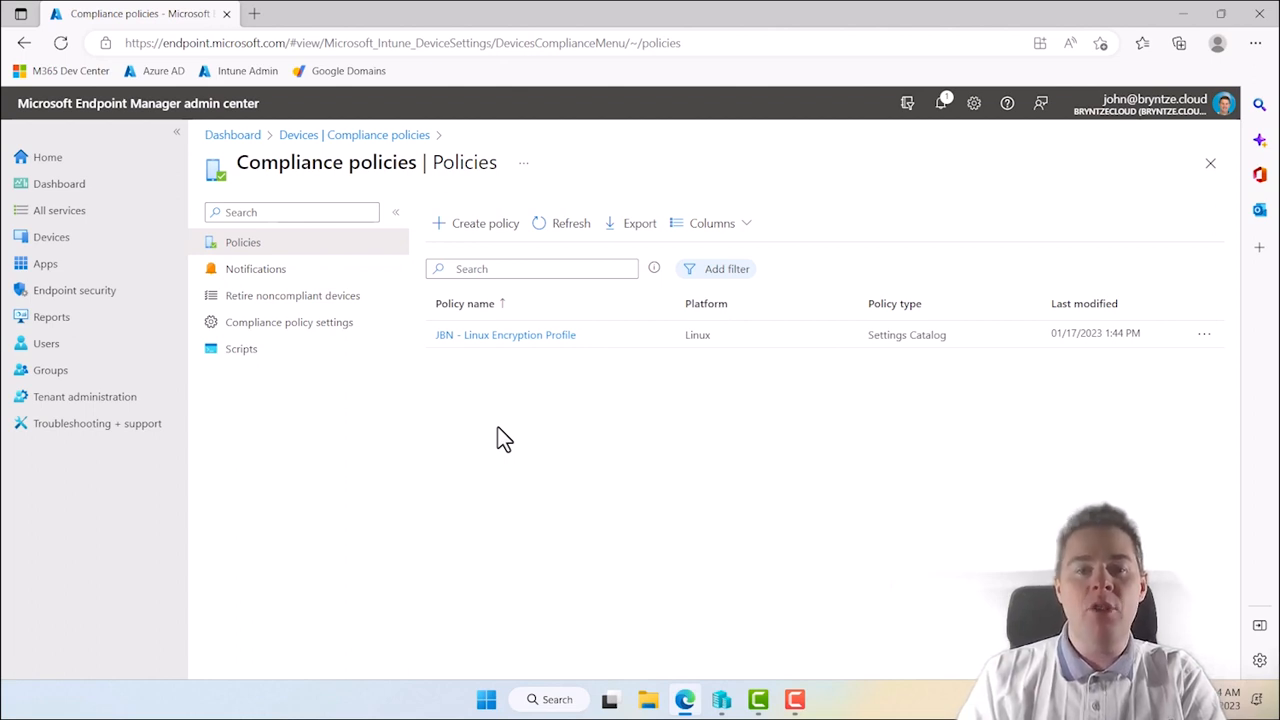
{"action": "left_click", "coordinate": [473, 230]}
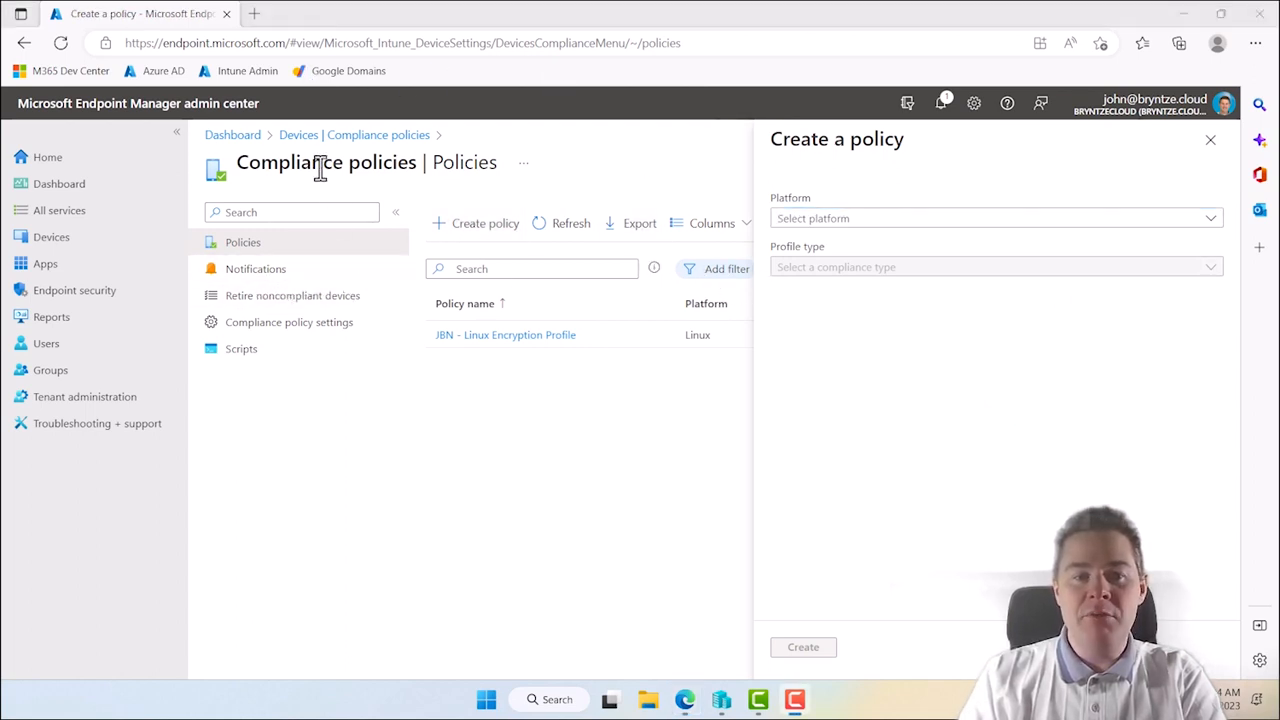
{"action": "left_click", "coordinate": [810, 226]}
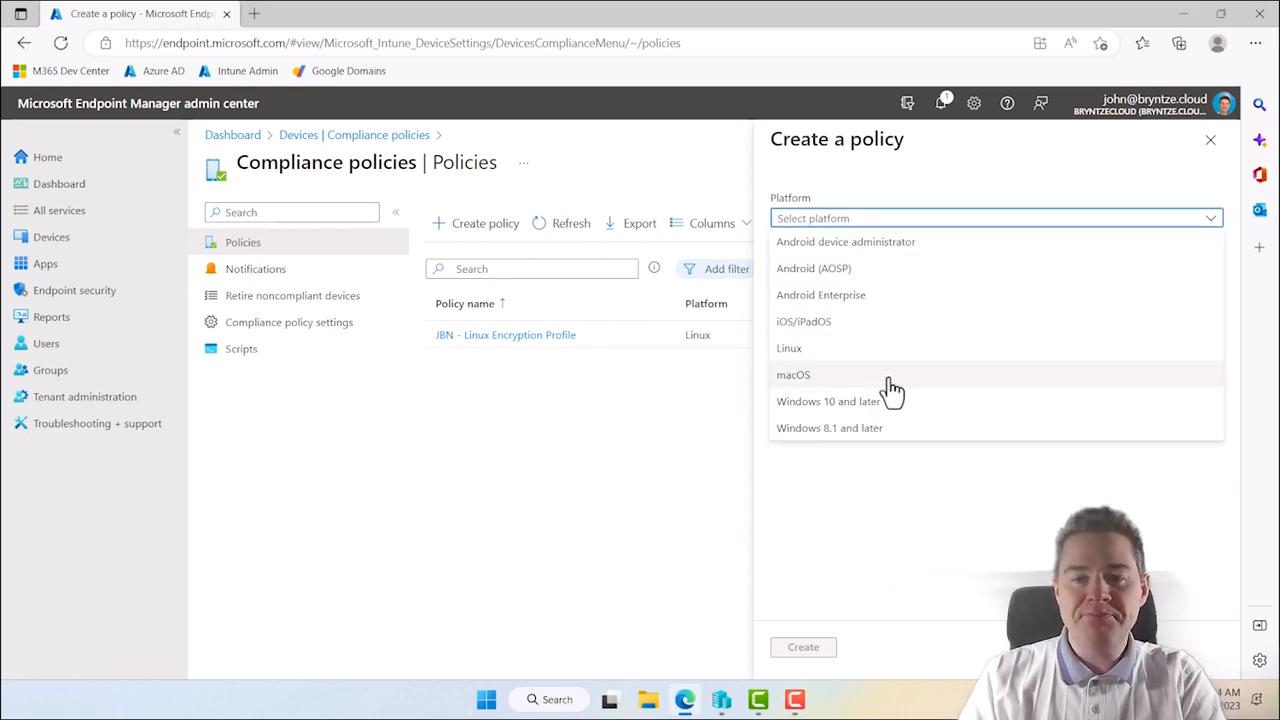
{"action": "left_click", "coordinate": [820, 405]}
{"action": "left_click", "coordinate": [808, 652]}
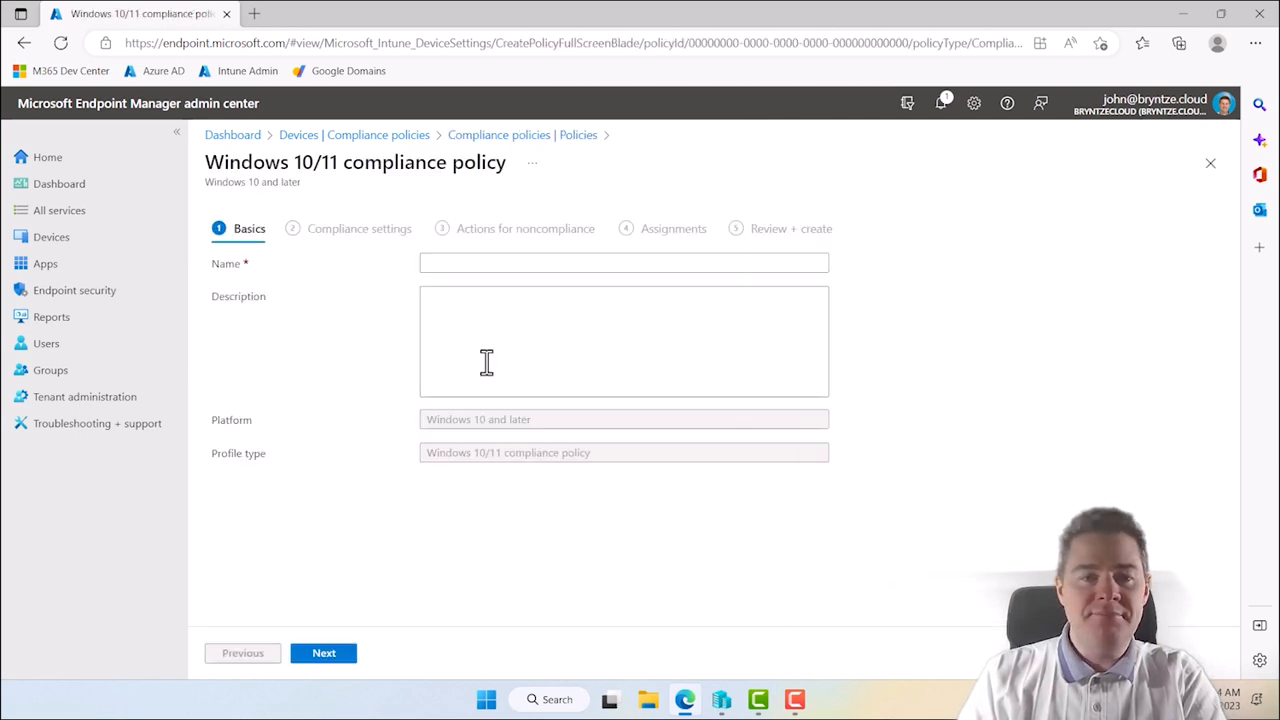
Name the policy "JBN - BitLocker", describe it as "Verify that BitLocker is enabled and that UEFI Secure Boot is enabled.", and continue to the compliance settings
{"action": "left_click", "coordinate": [443, 262]}
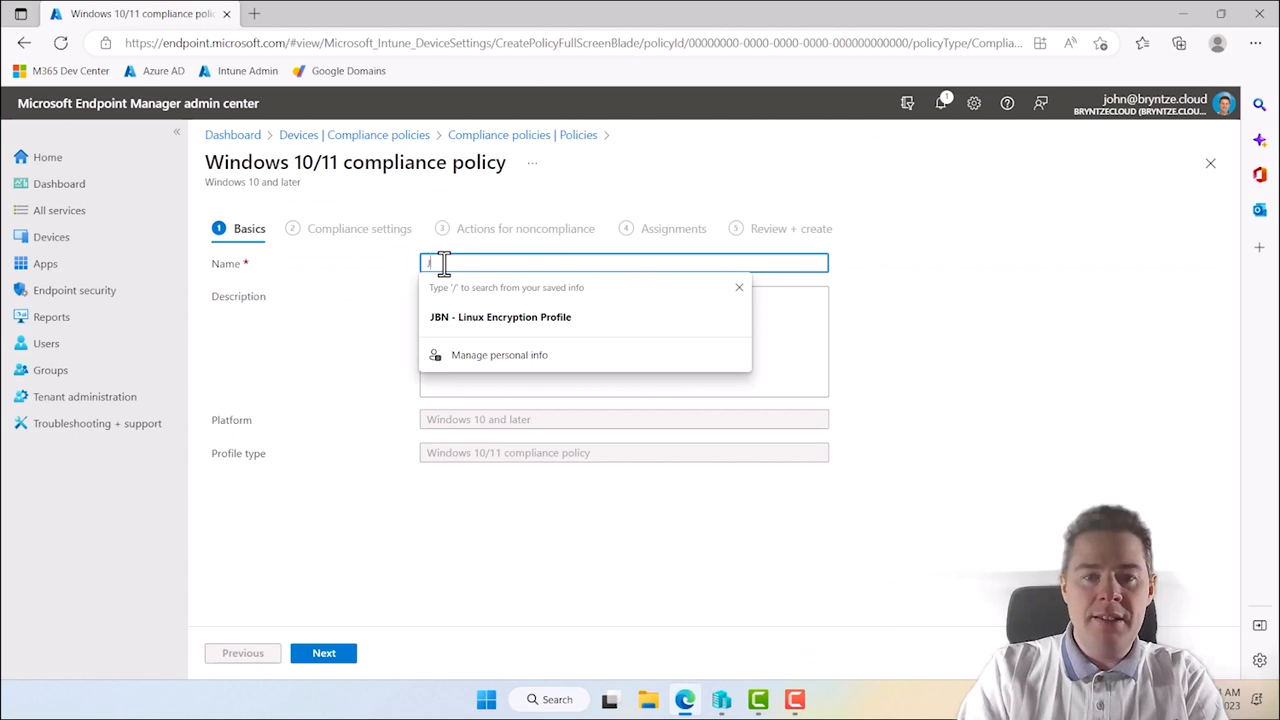
{"action": "type", "text": "JBN - "}
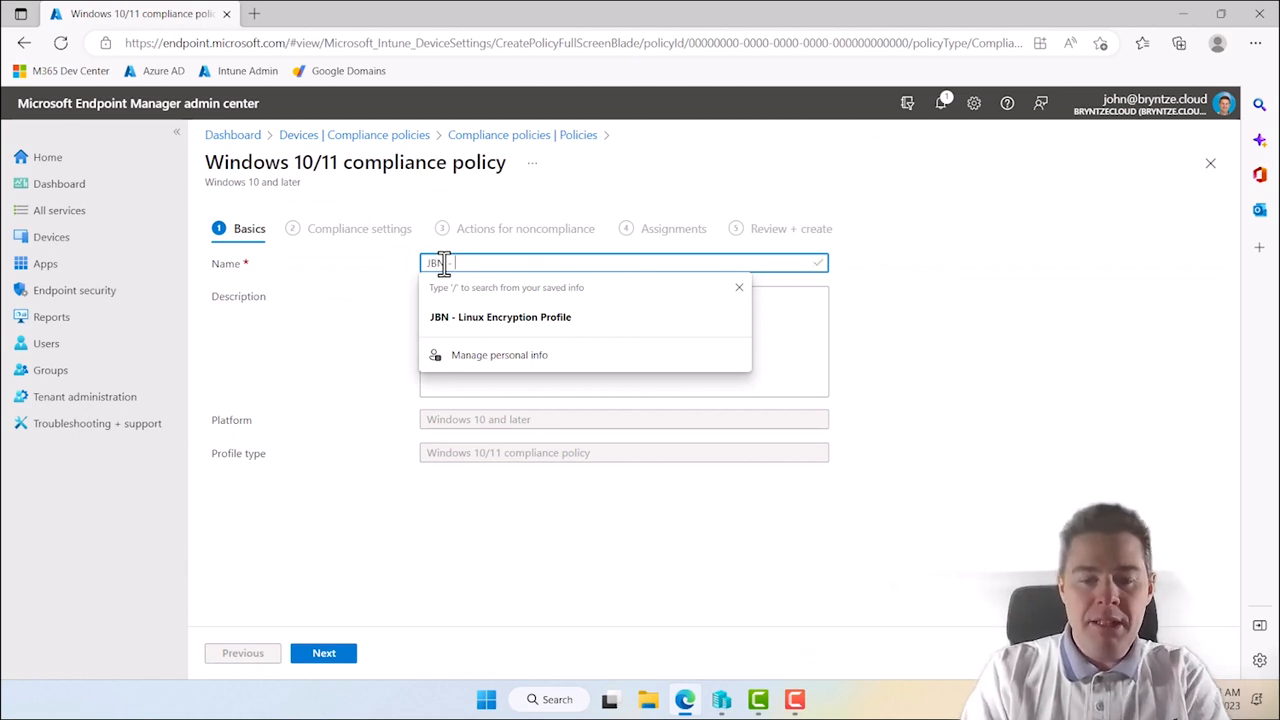
{"action": "type", "text": "BitLocker"}
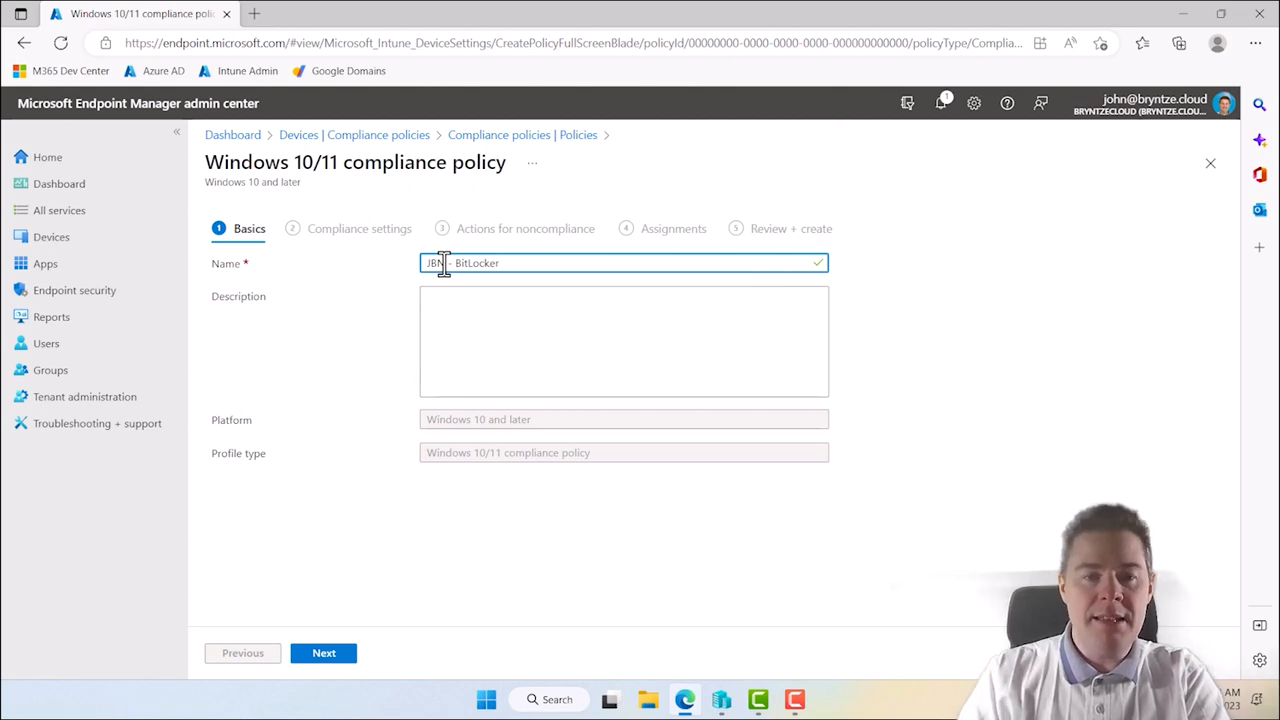
{"action": "left_click", "coordinate": [478, 314]}
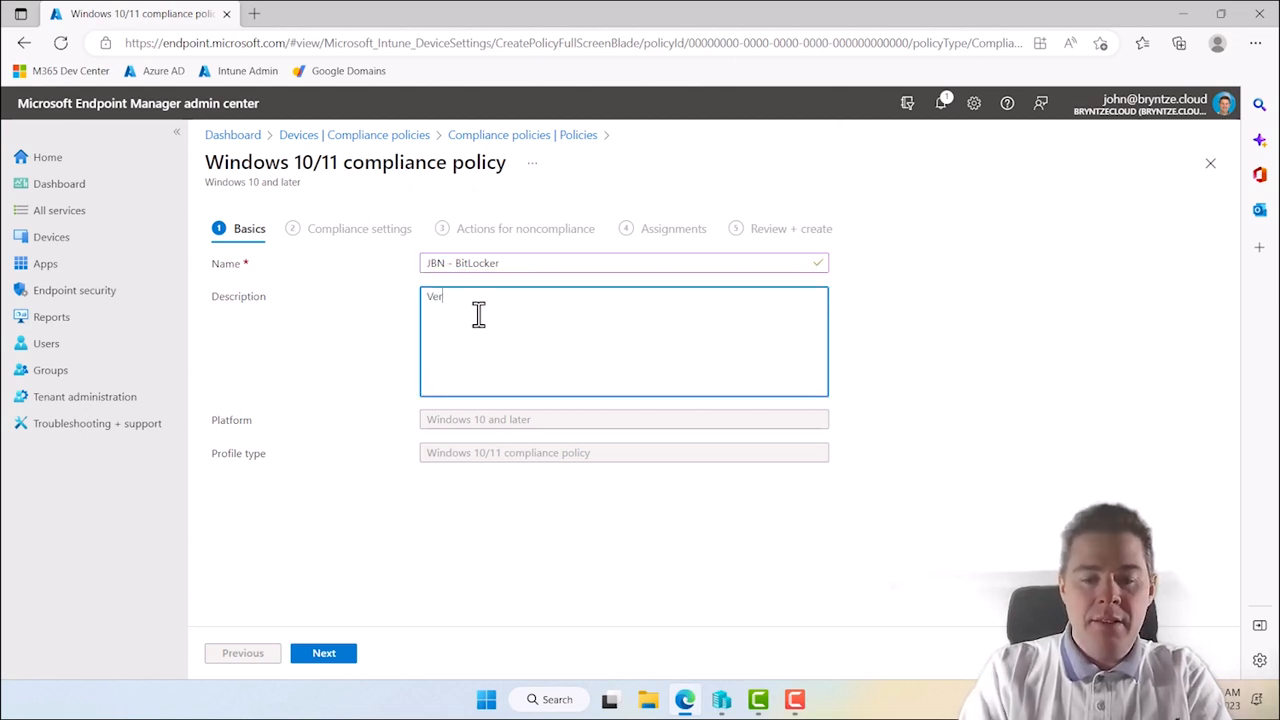
{"action": "type", "text": "Verify that BitLocker is enab"}
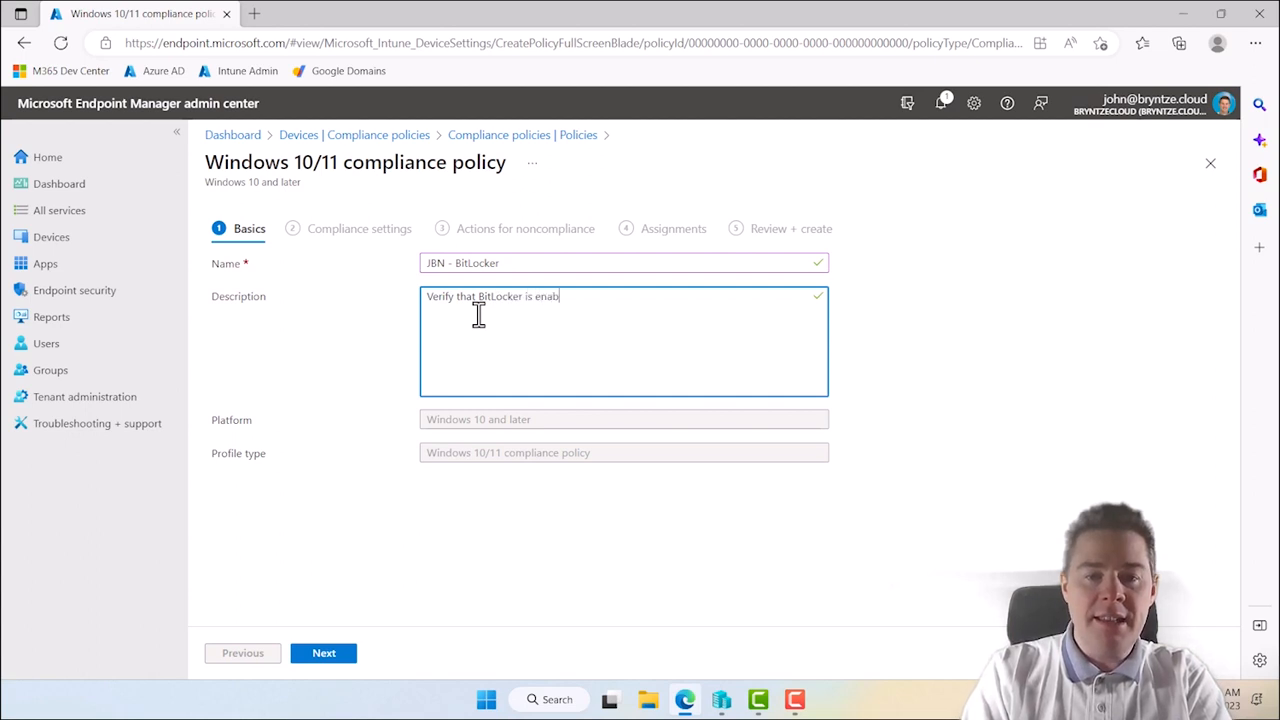
{"action": "type", "text": "led and that UEFI"}
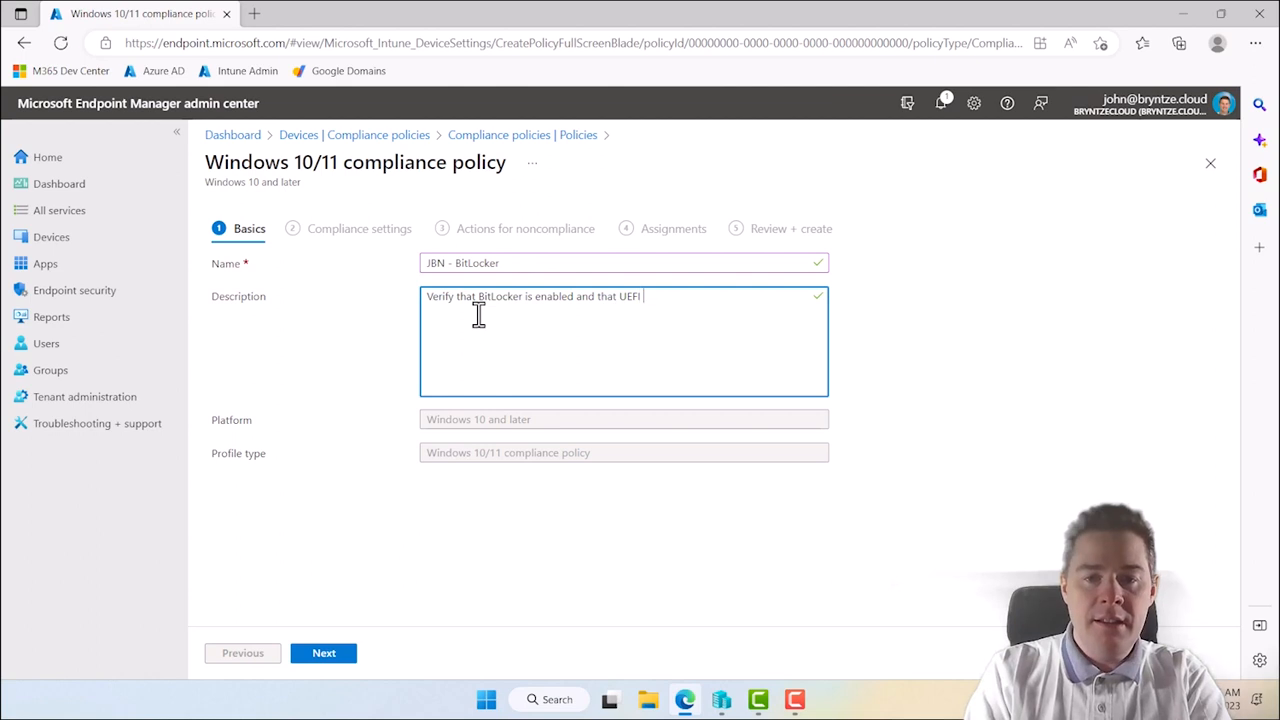
{"action": "type", "text": " Secure Bio"}
{"action": "type", "text": "t is enabled."}
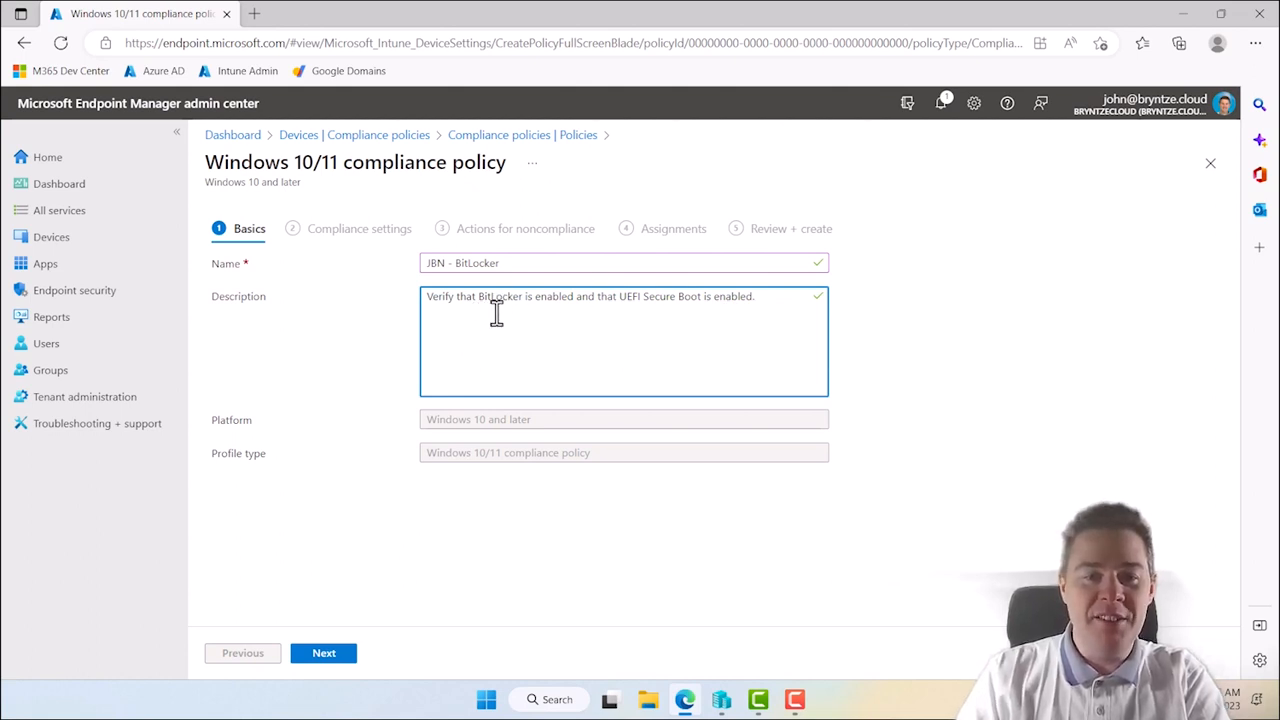
{"action": "left_click", "coordinate": [316, 655]}
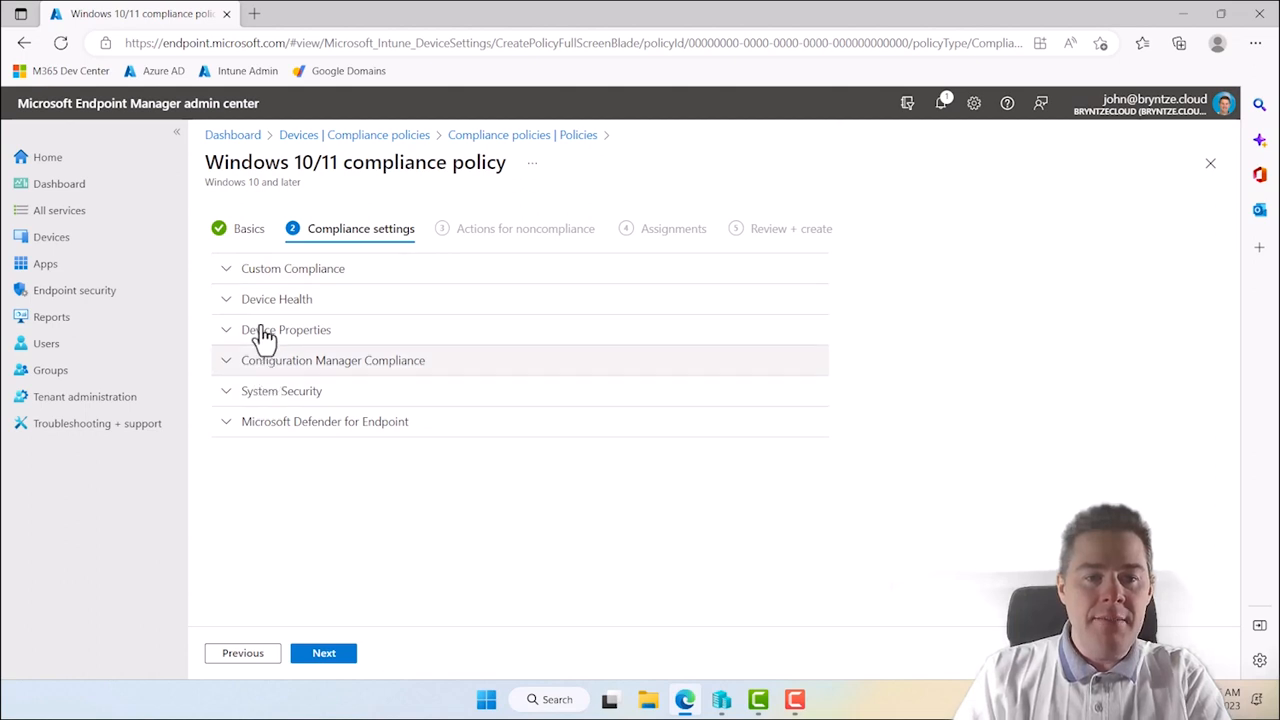
Try the Require option for custom compliance to view its script and JSON file fields, and reset it to Not configured
{"action": "left_click", "coordinate": [224, 273]}
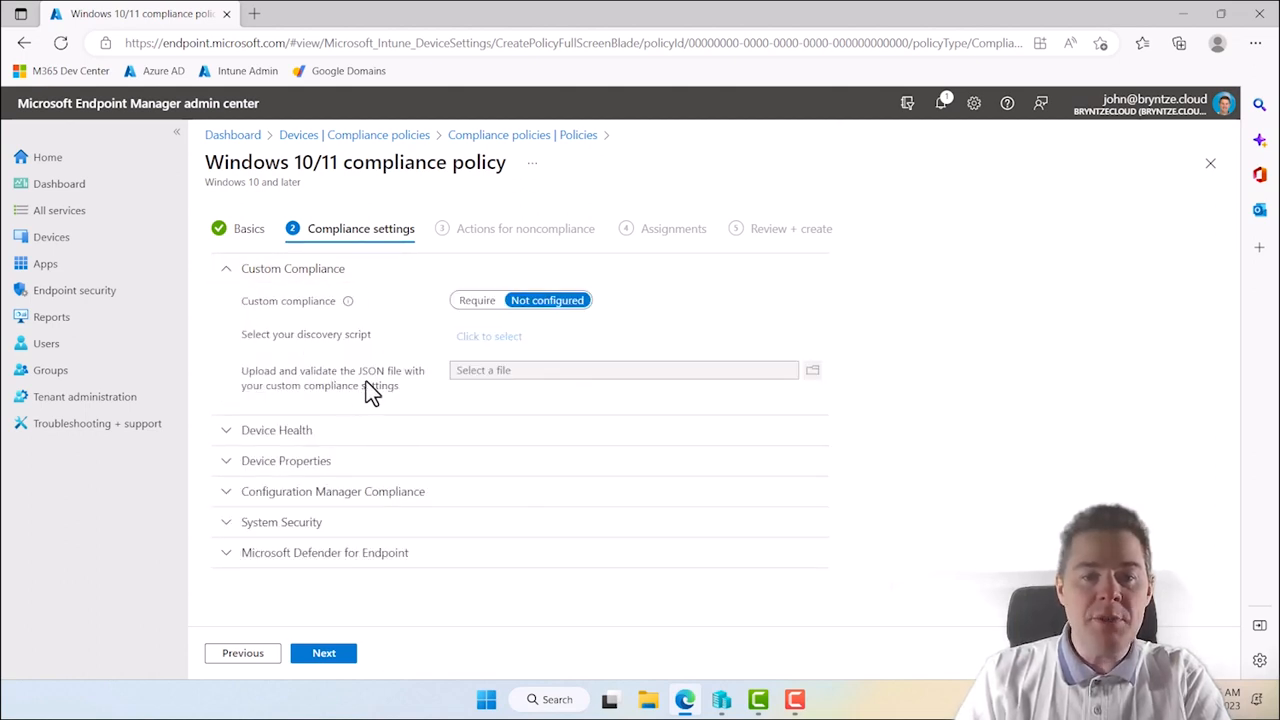
{"action": "left_click", "coordinate": [477, 306]}
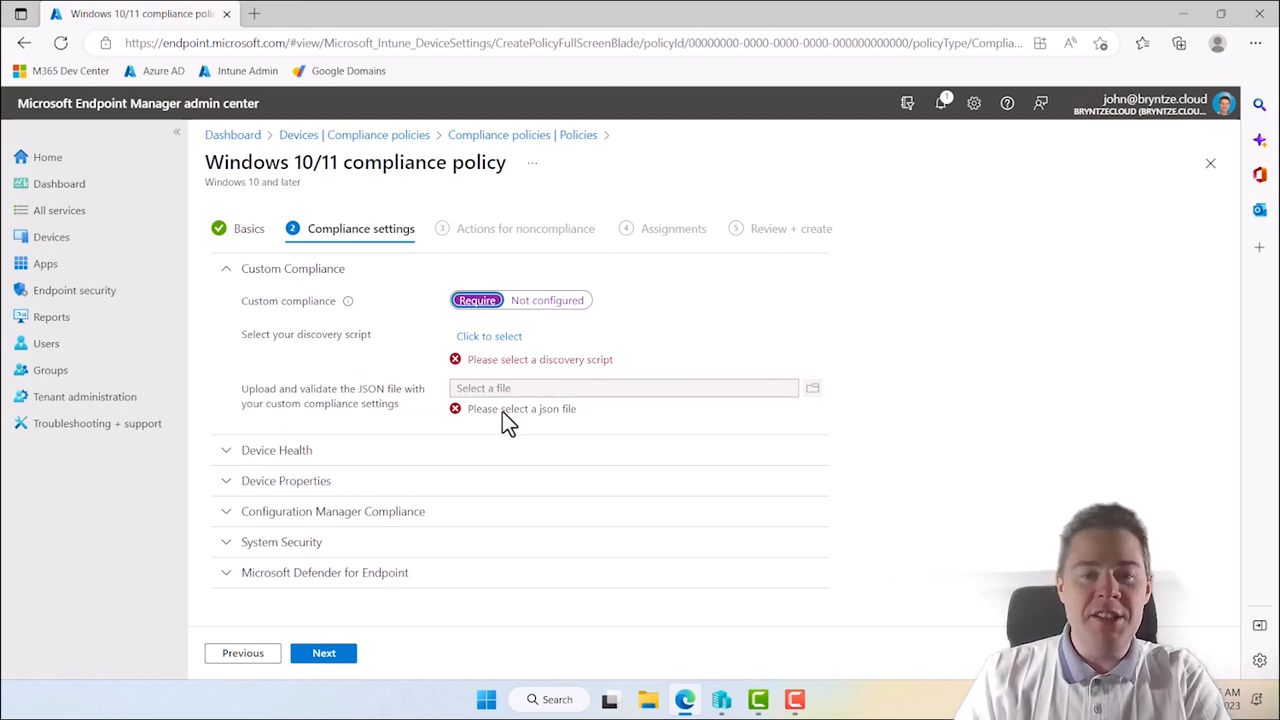
{"action": "left_click", "coordinate": [527, 307]}
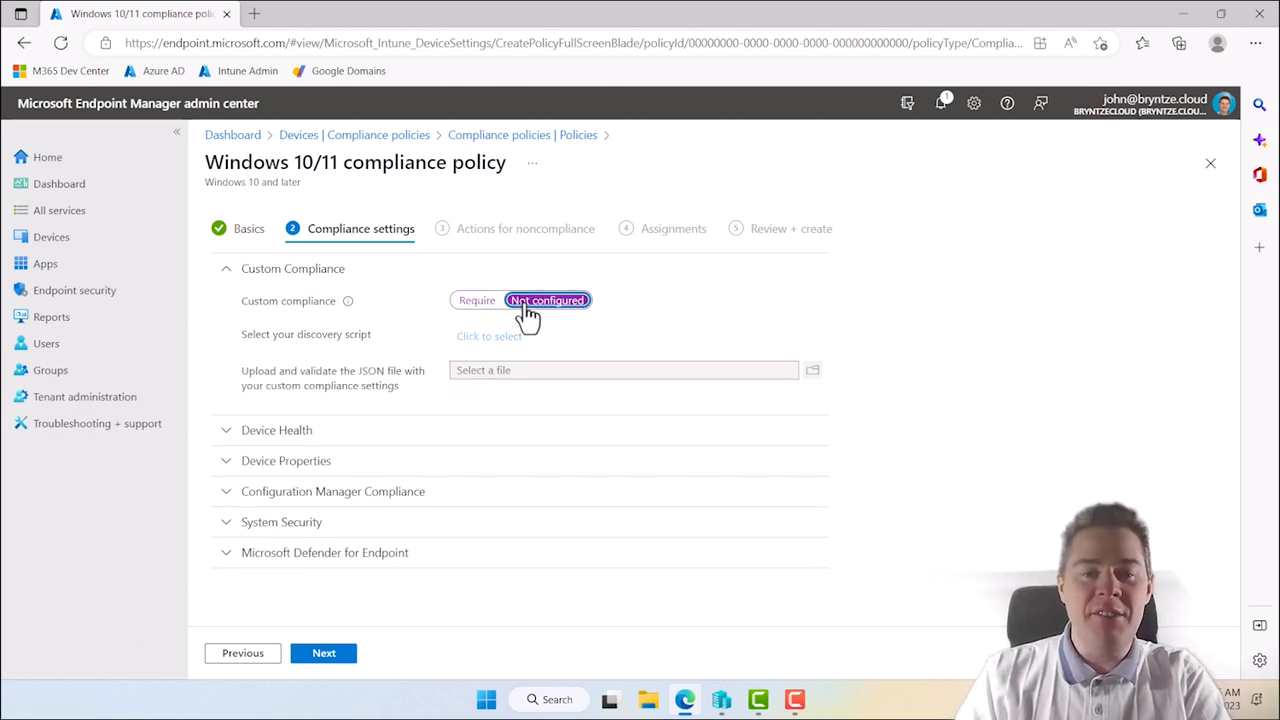
{"action": "left_click", "coordinate": [226, 279]}
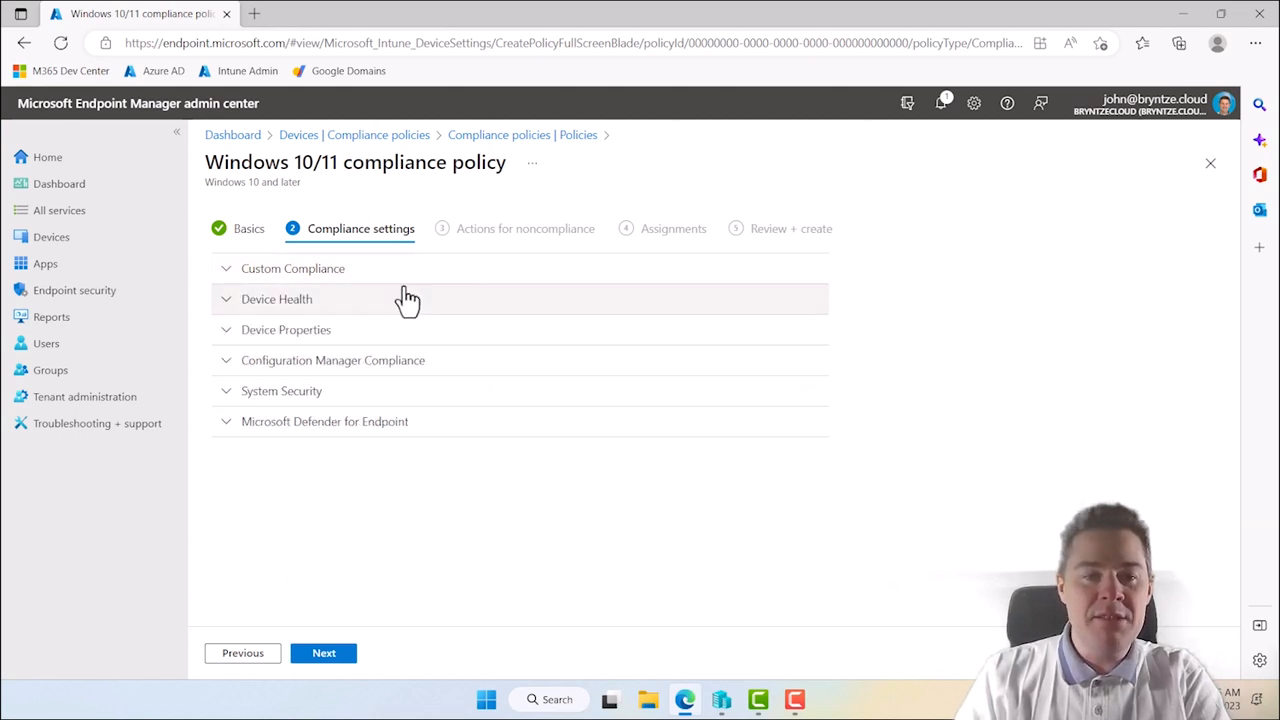
Require BitLocker, Secure Boot and code integrity under Device Health, and continue to the actions for noncompliance
{"action": "left_click", "coordinate": [226, 306]}
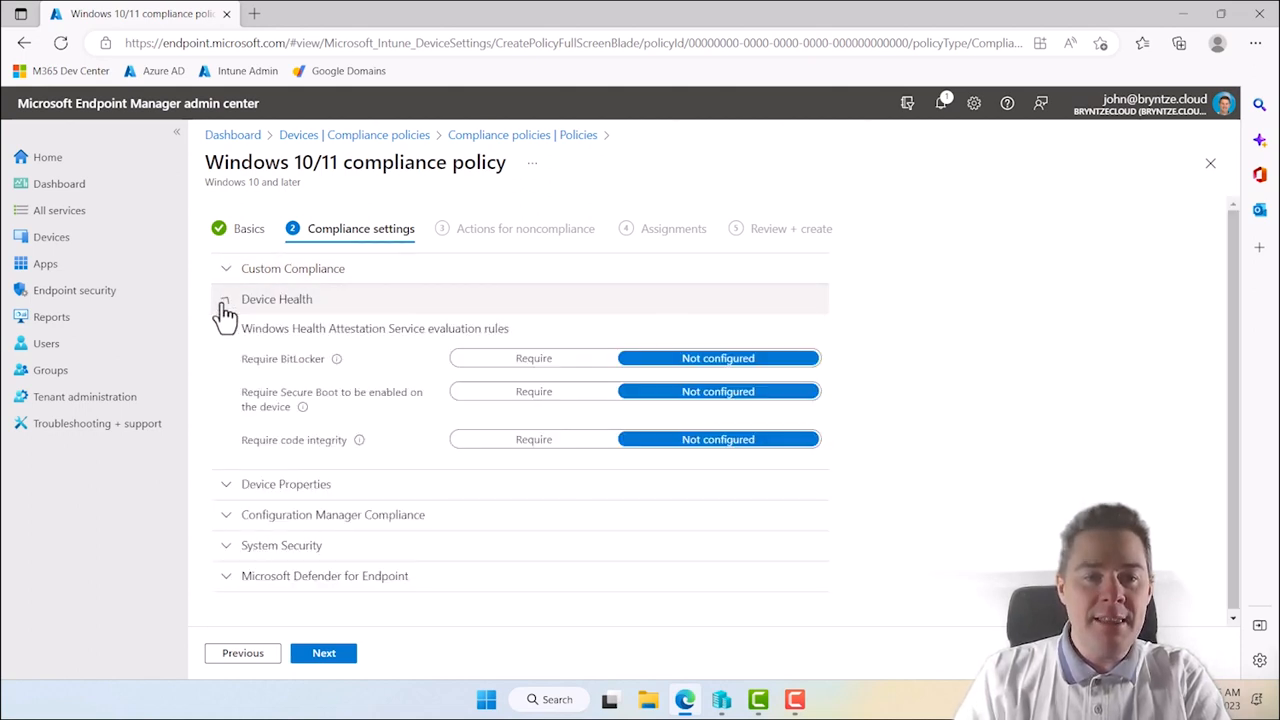
{"action": "left_click", "coordinate": [524, 362]}
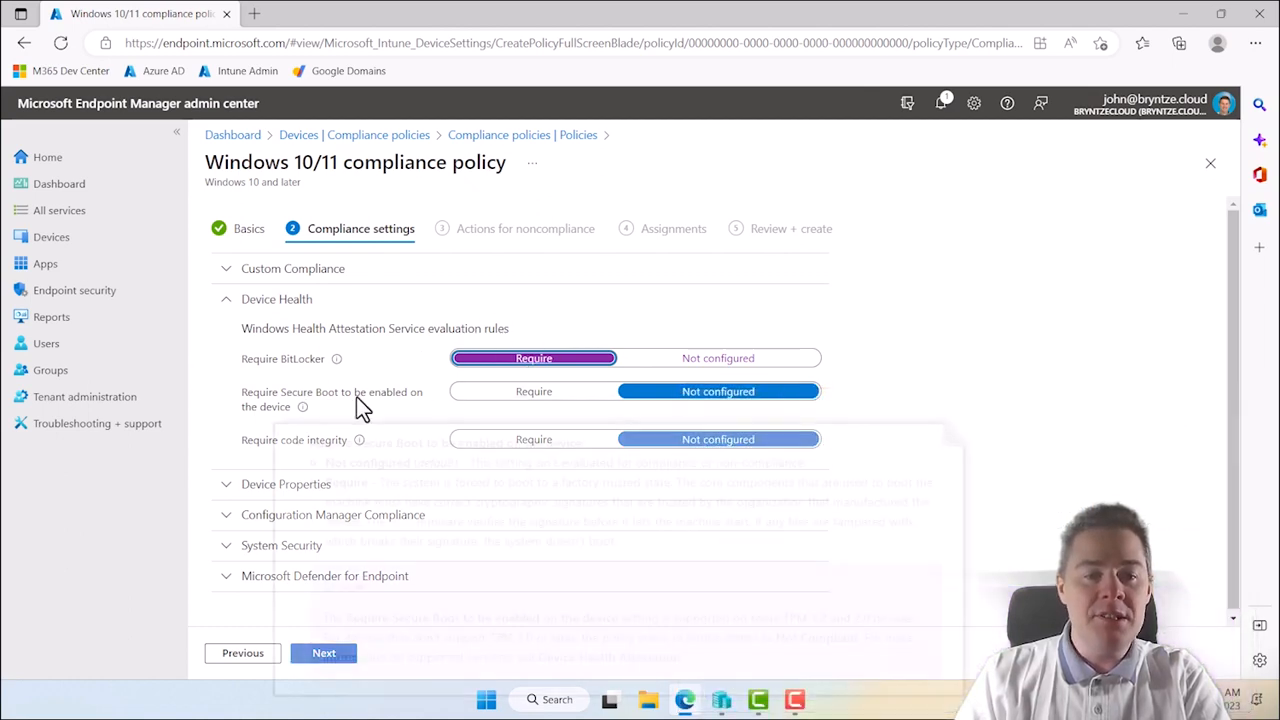
{"action": "left_click", "coordinate": [520, 395]}
{"action": "mouse_move", "coordinate": [310, 447]}
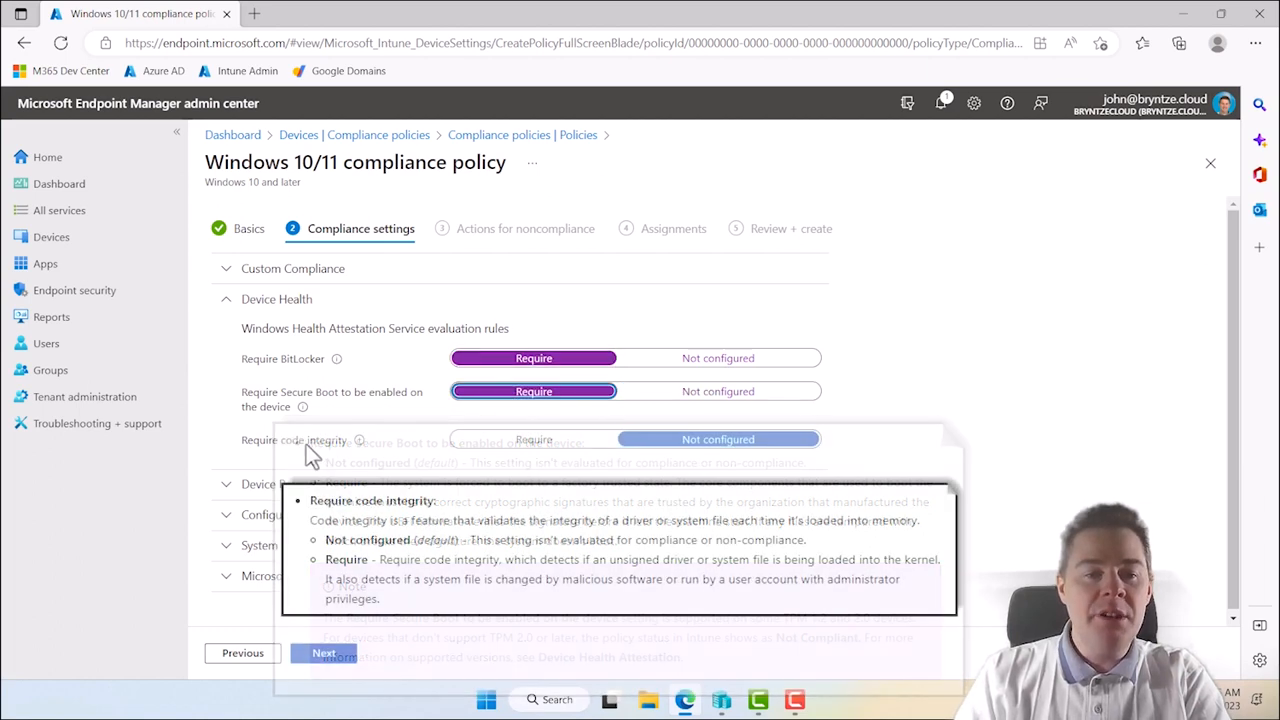
{"action": "left_click", "coordinate": [525, 445]}
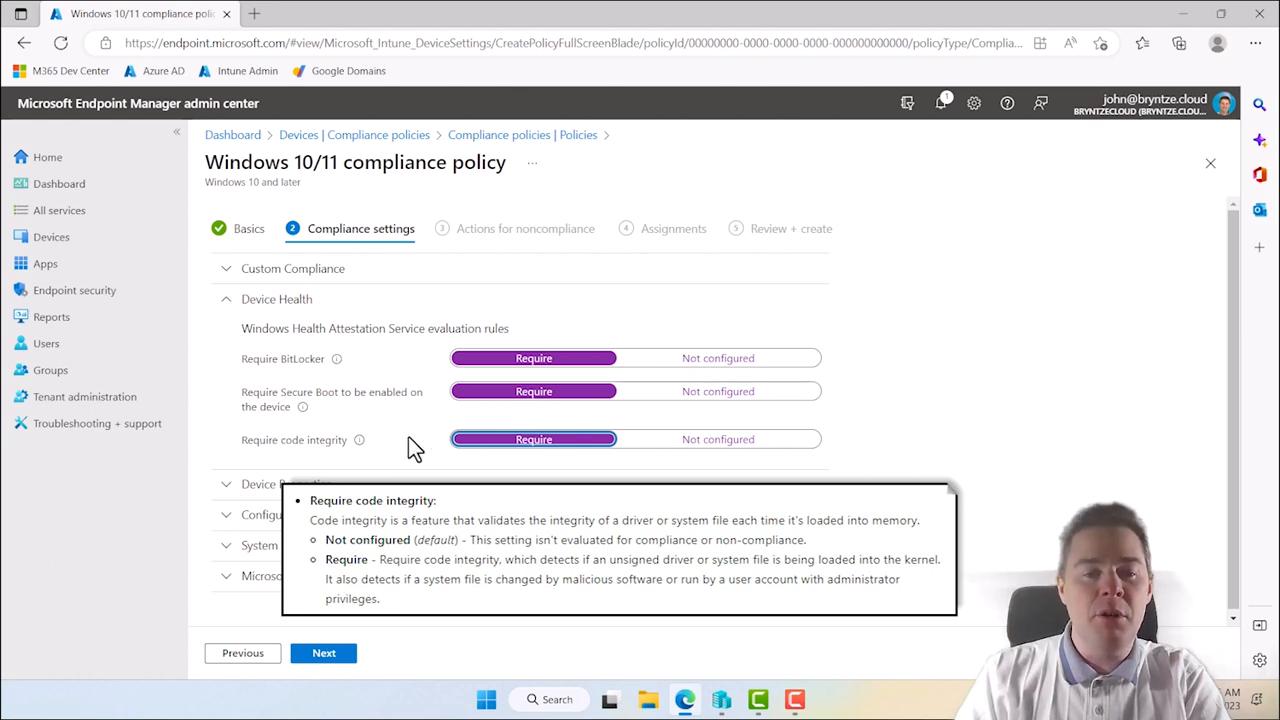
{"action": "mouse_move", "coordinate": [361, 445]}
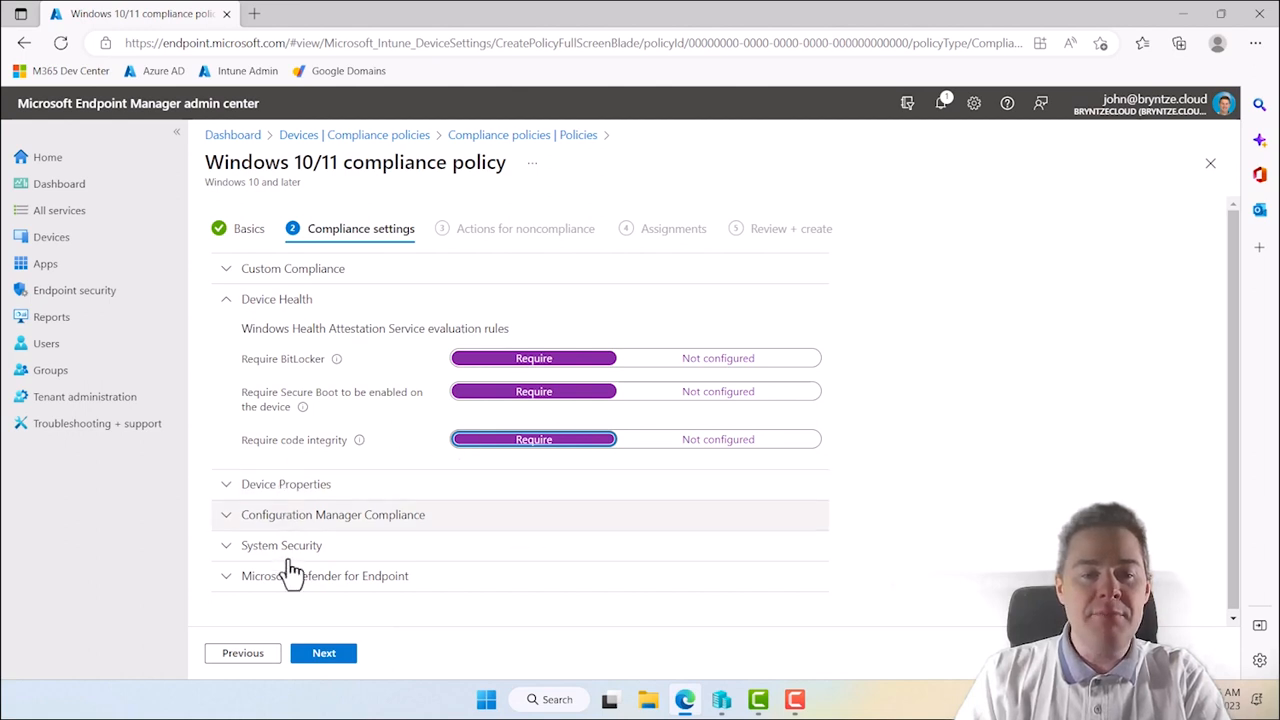
{"action": "left_click", "coordinate": [328, 655]}
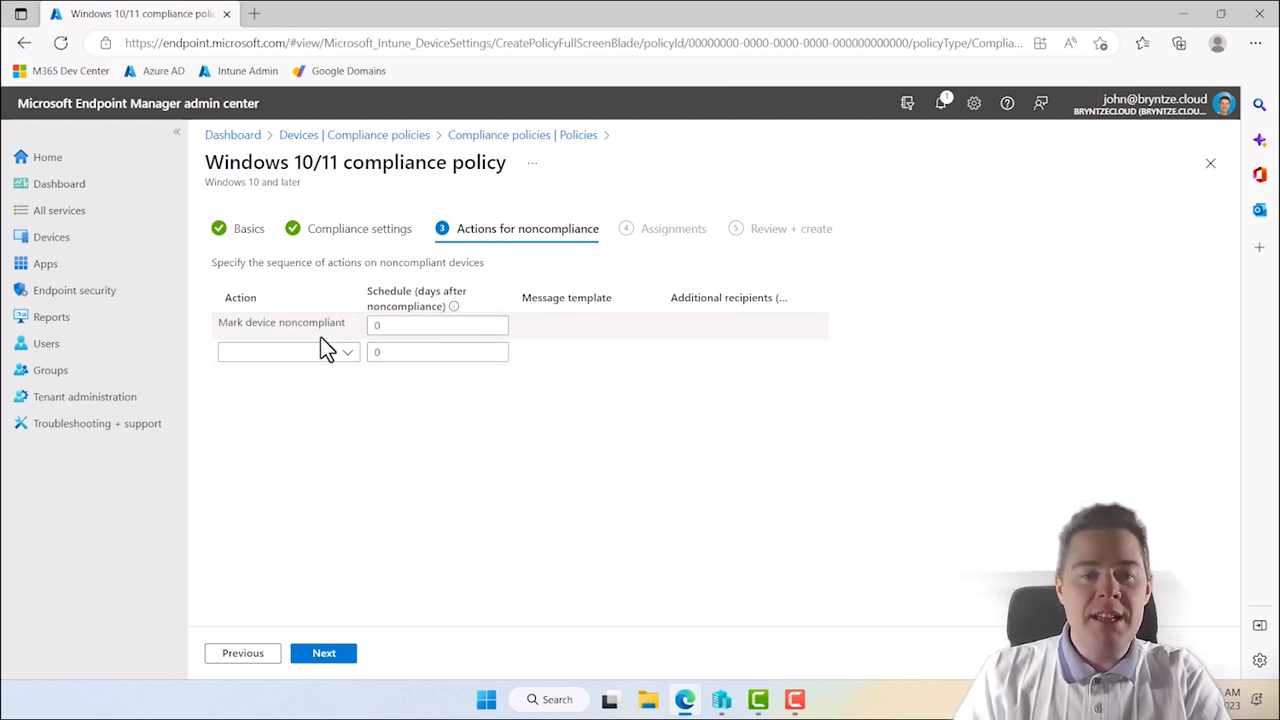
Schedule marking devices noncompliant after 2 days and add a Send email to end user action with the JBN compliance notification template
{"action": "left_click", "coordinate": [432, 326]}
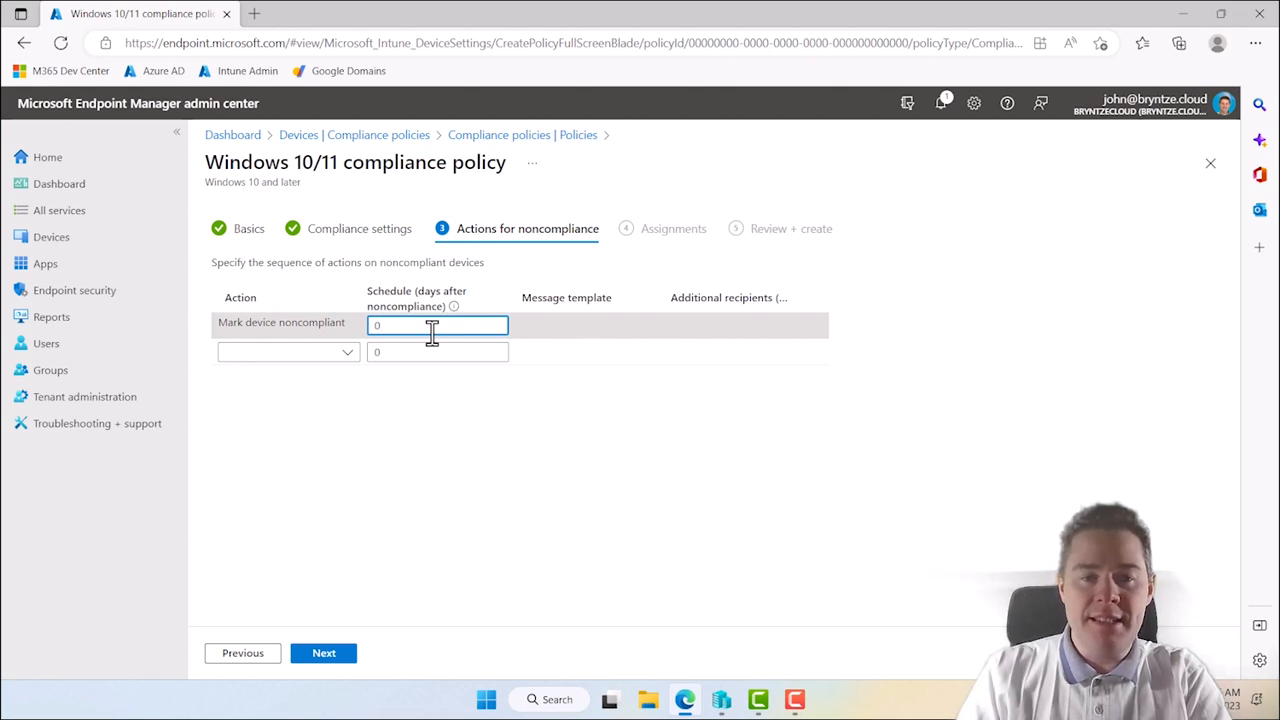
{"action": "type", "text": "2"}
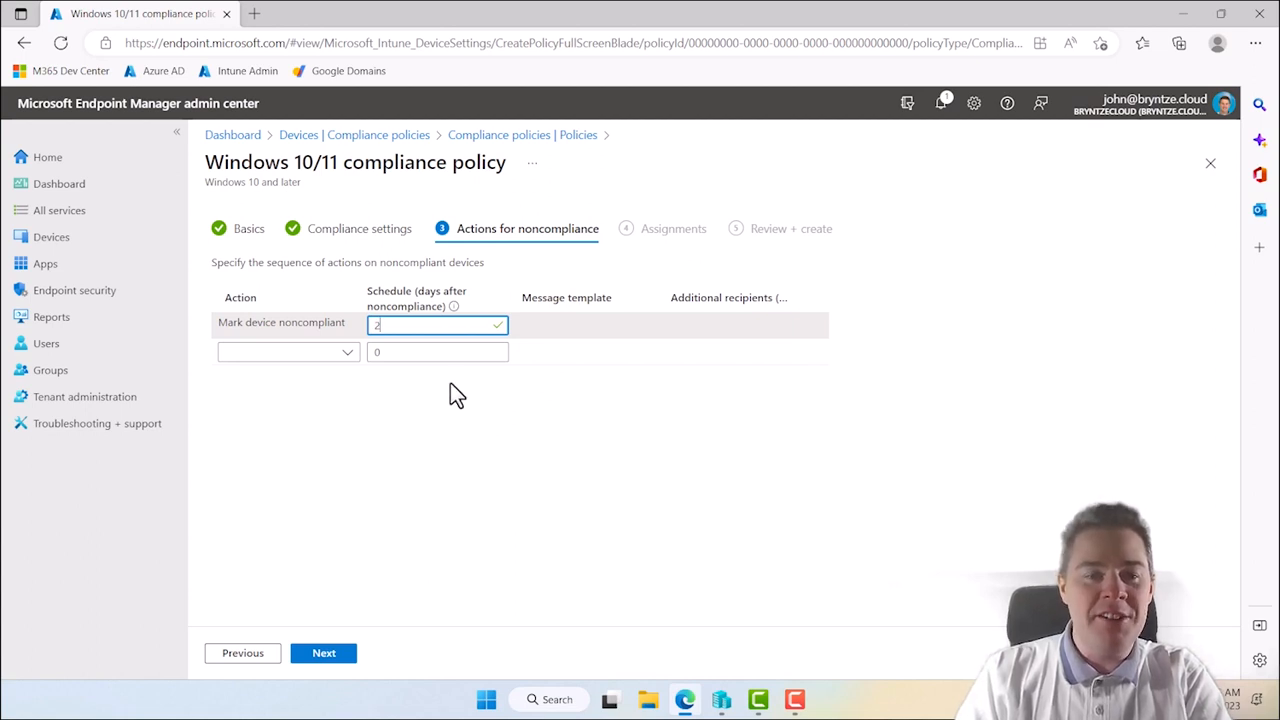
{"action": "left_click", "coordinate": [347, 360]}
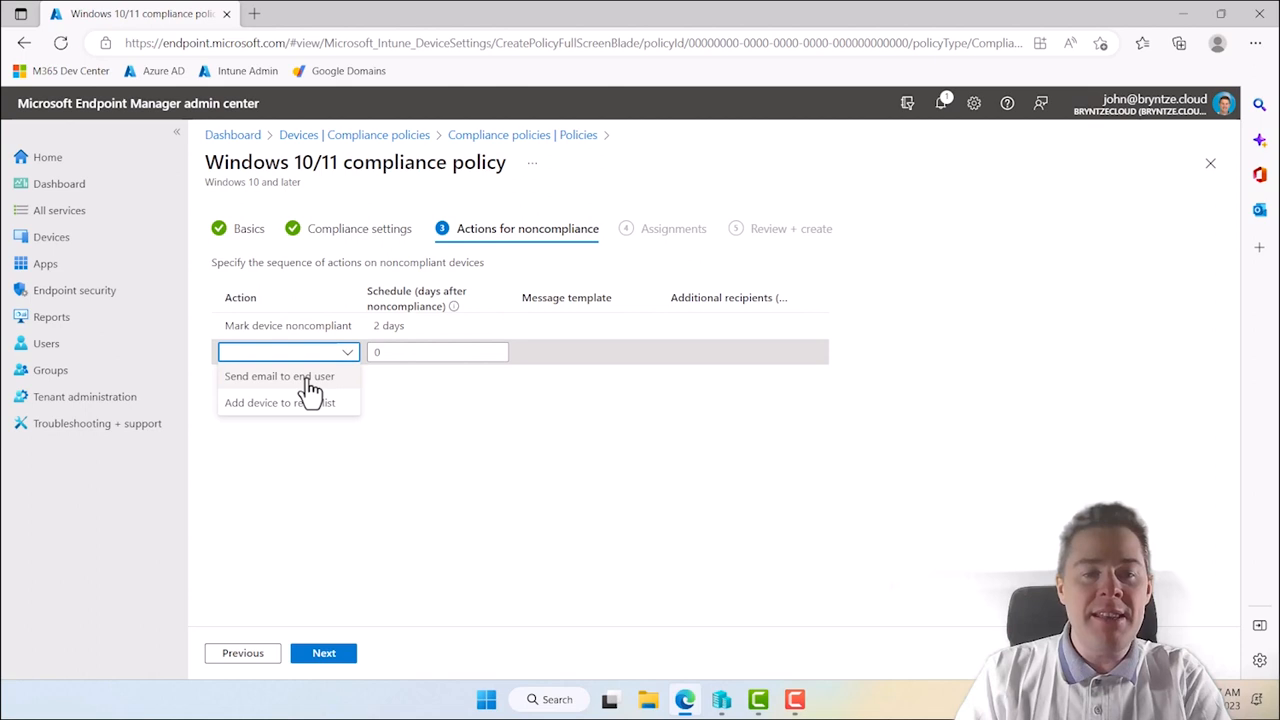
{"action": "left_click", "coordinate": [308, 379]}
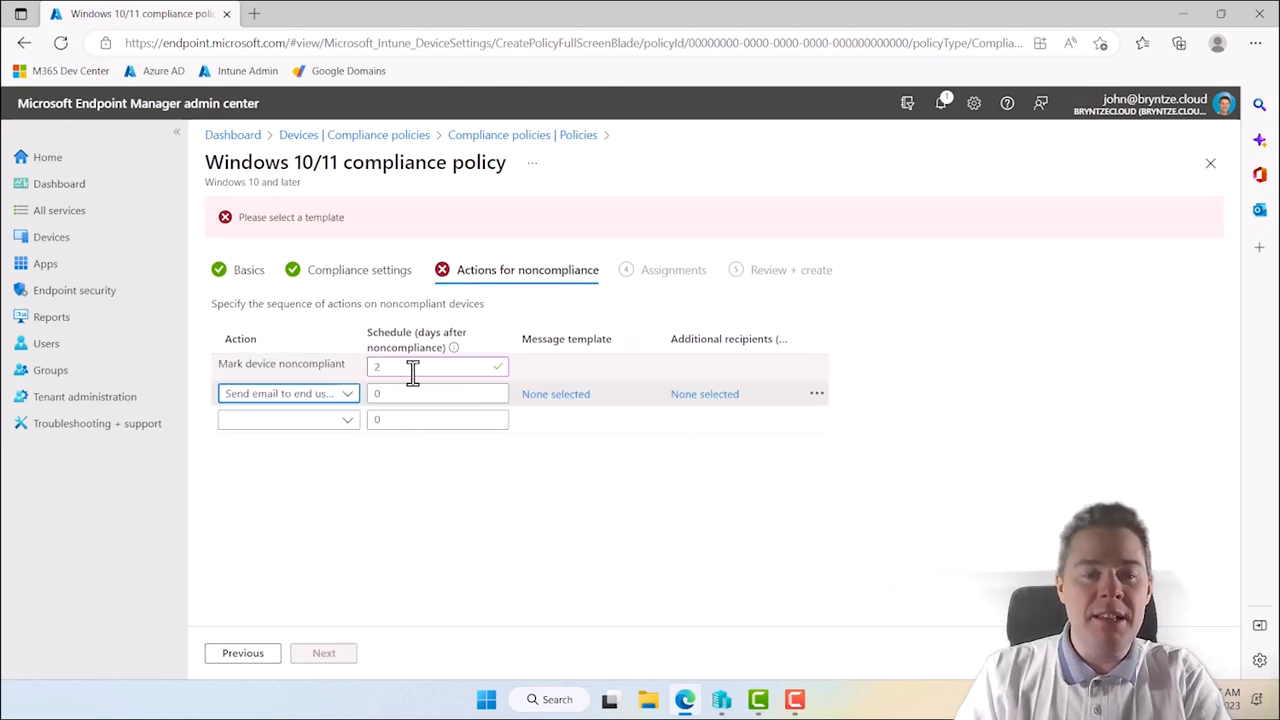
{"action": "left_click", "coordinate": [560, 398]}
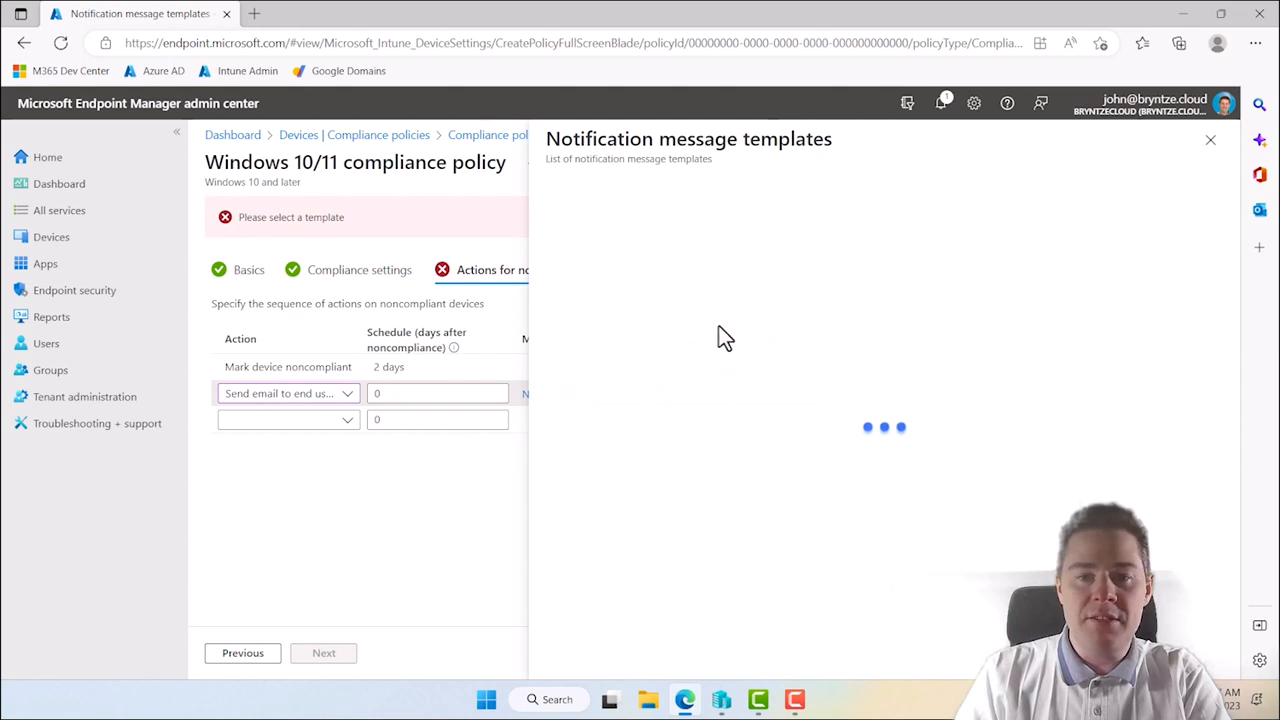
{"action": "left_click", "coordinate": [614, 318]}
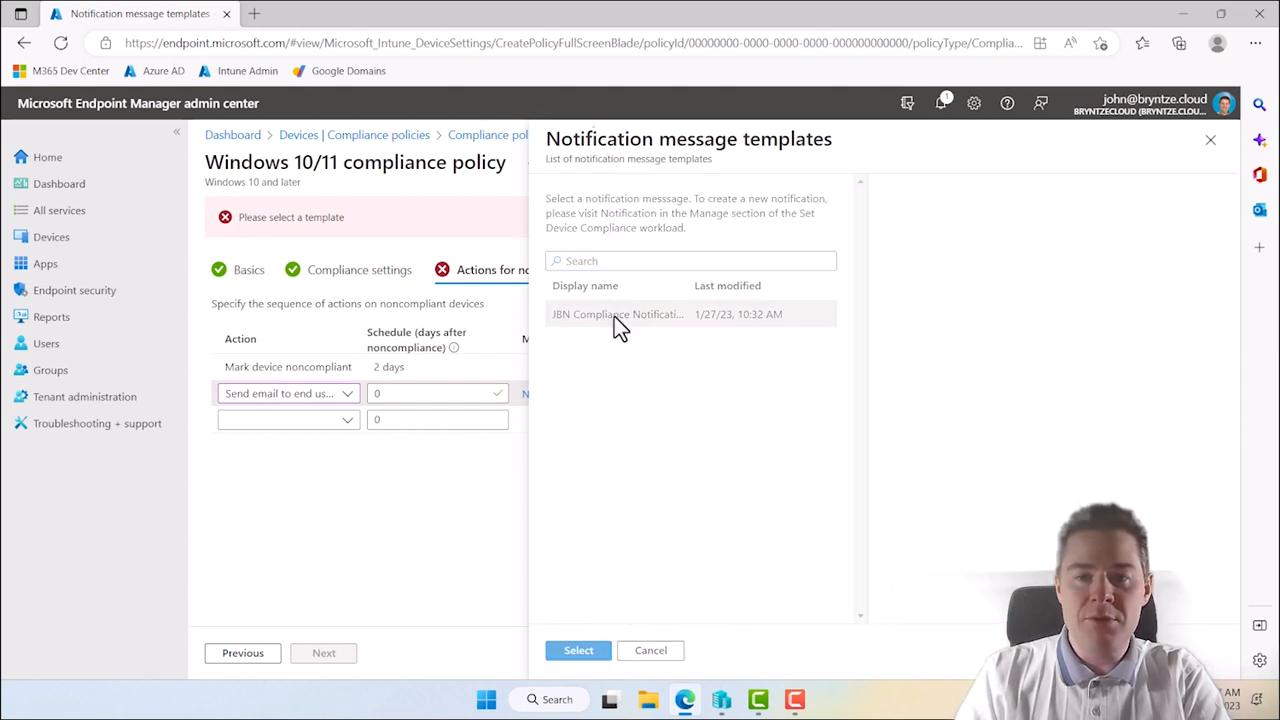
{"action": "left_click", "coordinate": [572, 652]}
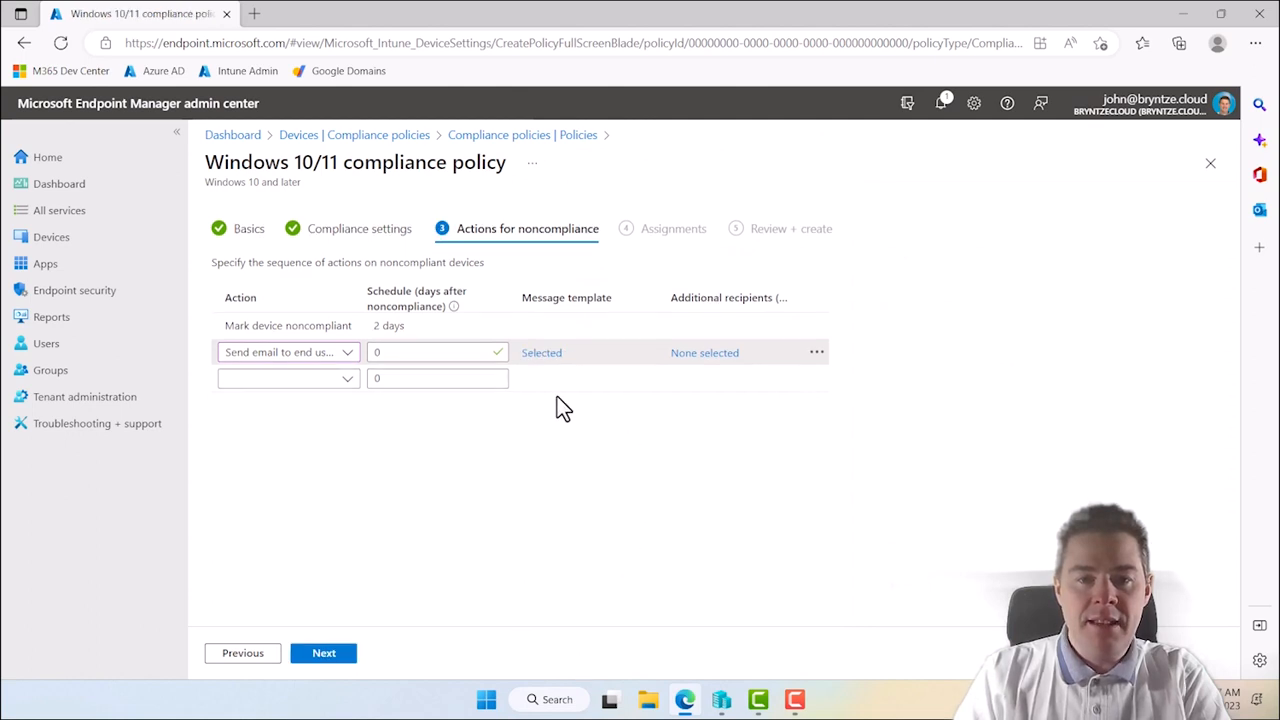
Add the bryntzecloud group as an additional recipient of the end-user email action
{"action": "left_click", "coordinate": [709, 354]}
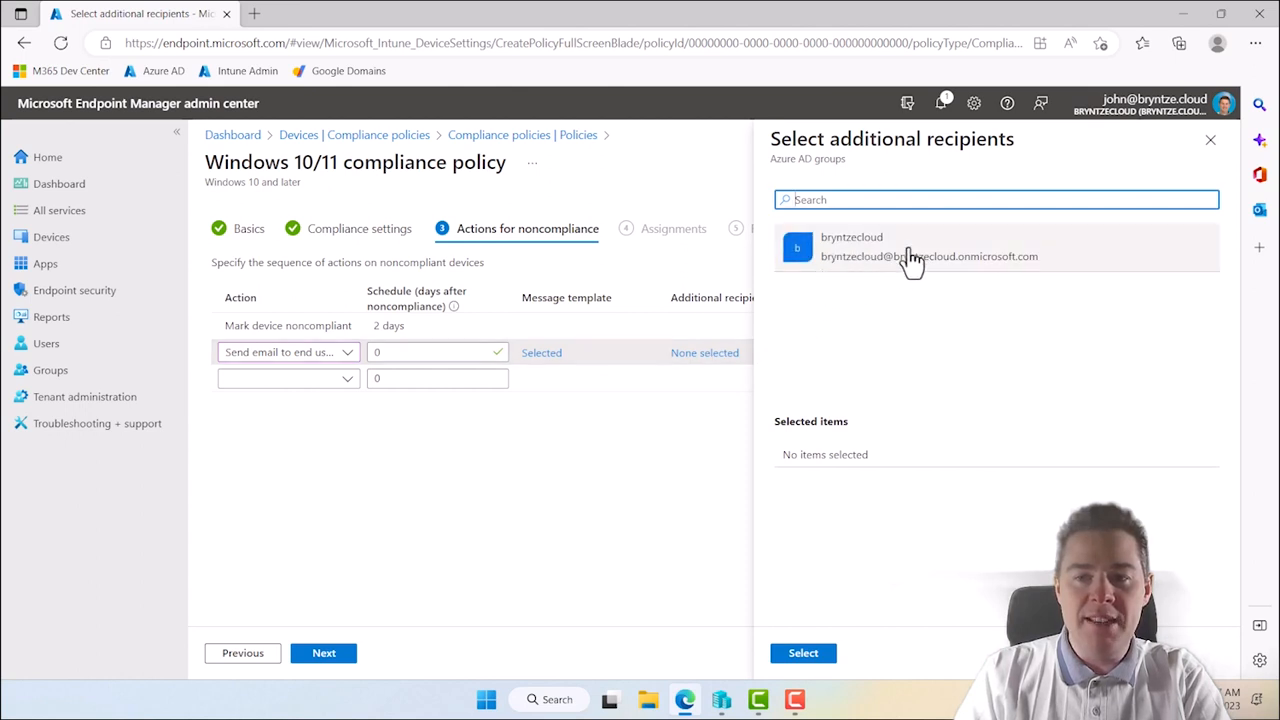
{"action": "left_click", "coordinate": [860, 258]}
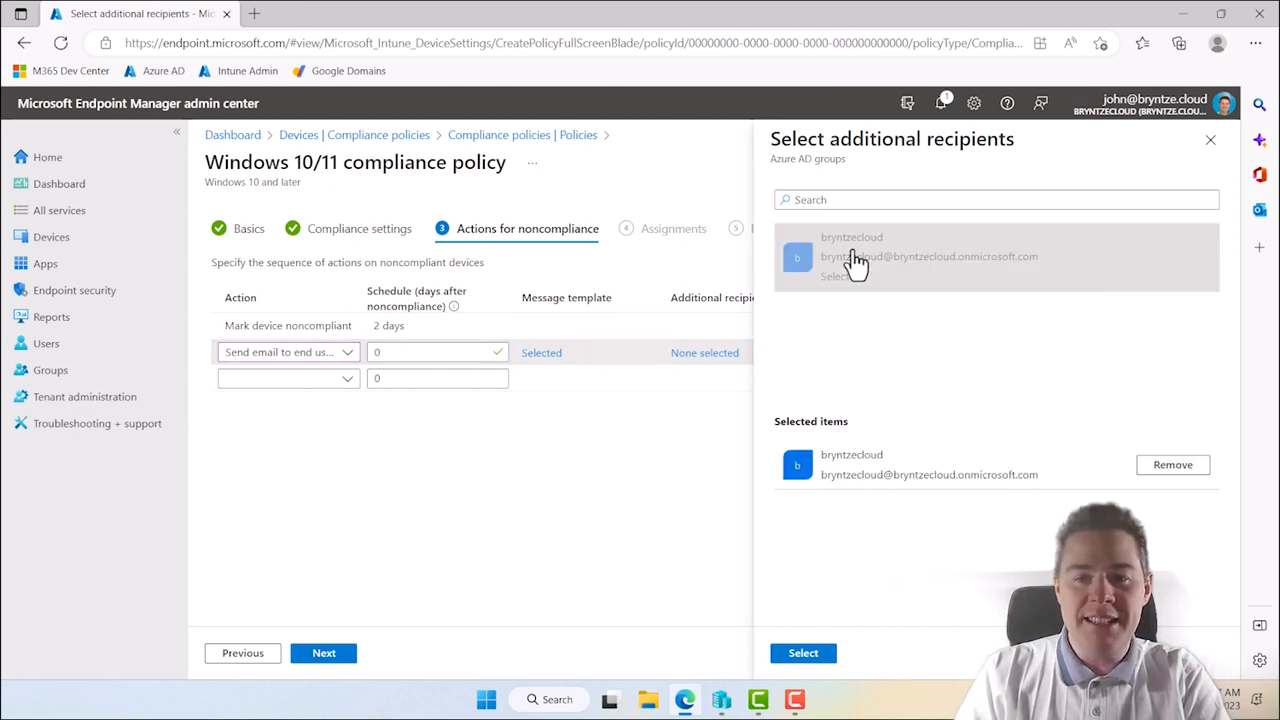
{"action": "left_click", "coordinate": [806, 663]}
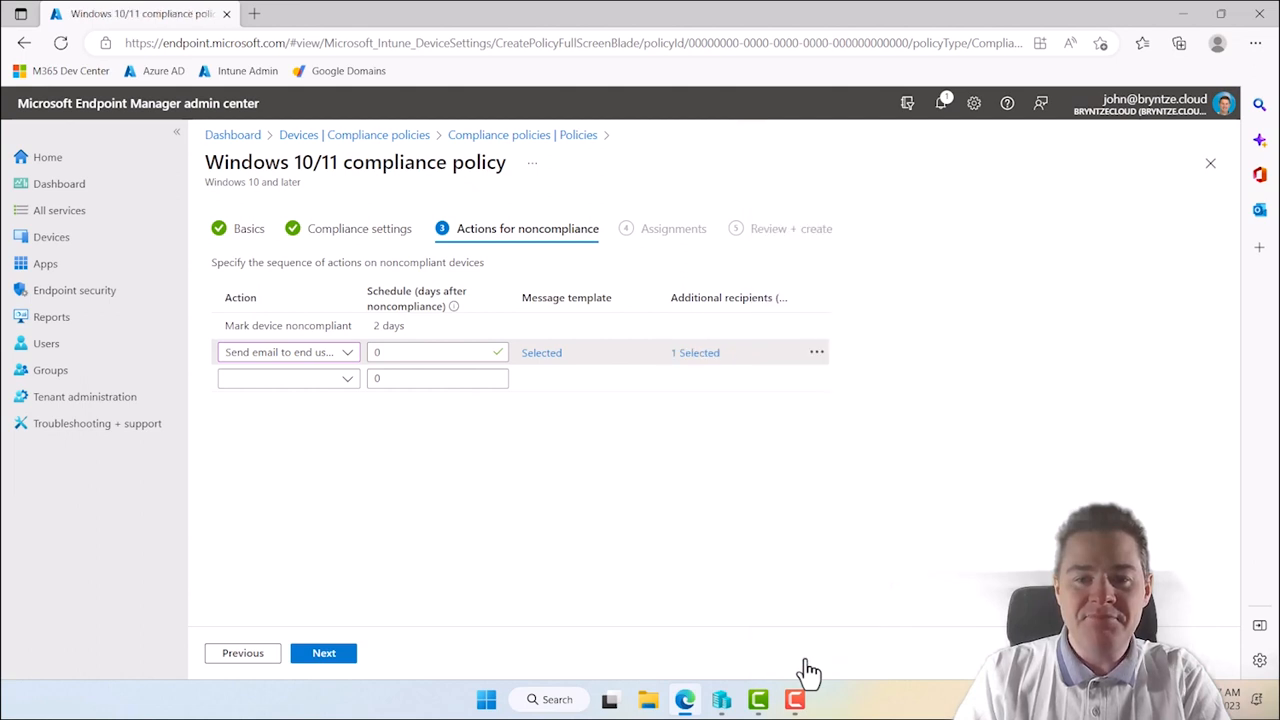
Try an Add device to retire list action for noncompliance, and remove it from the sequence
{"action": "left_click", "coordinate": [349, 385]}
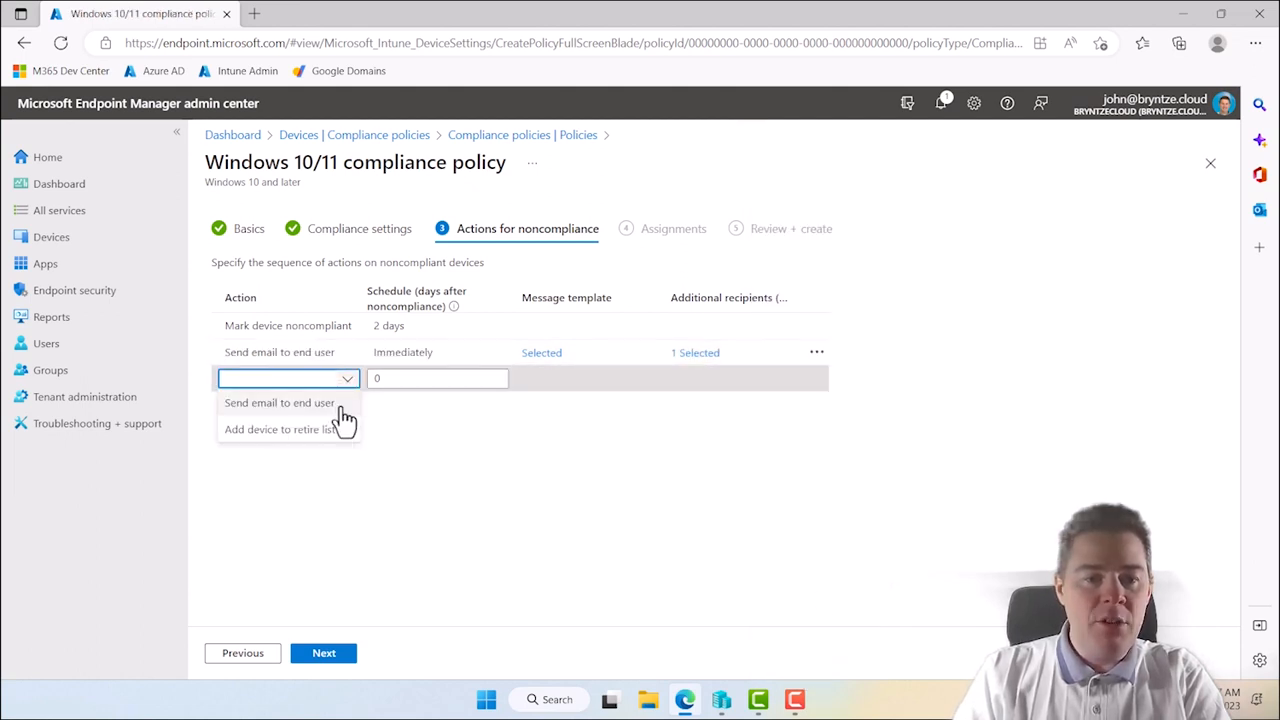
{"action": "left_click", "coordinate": [301, 432]}
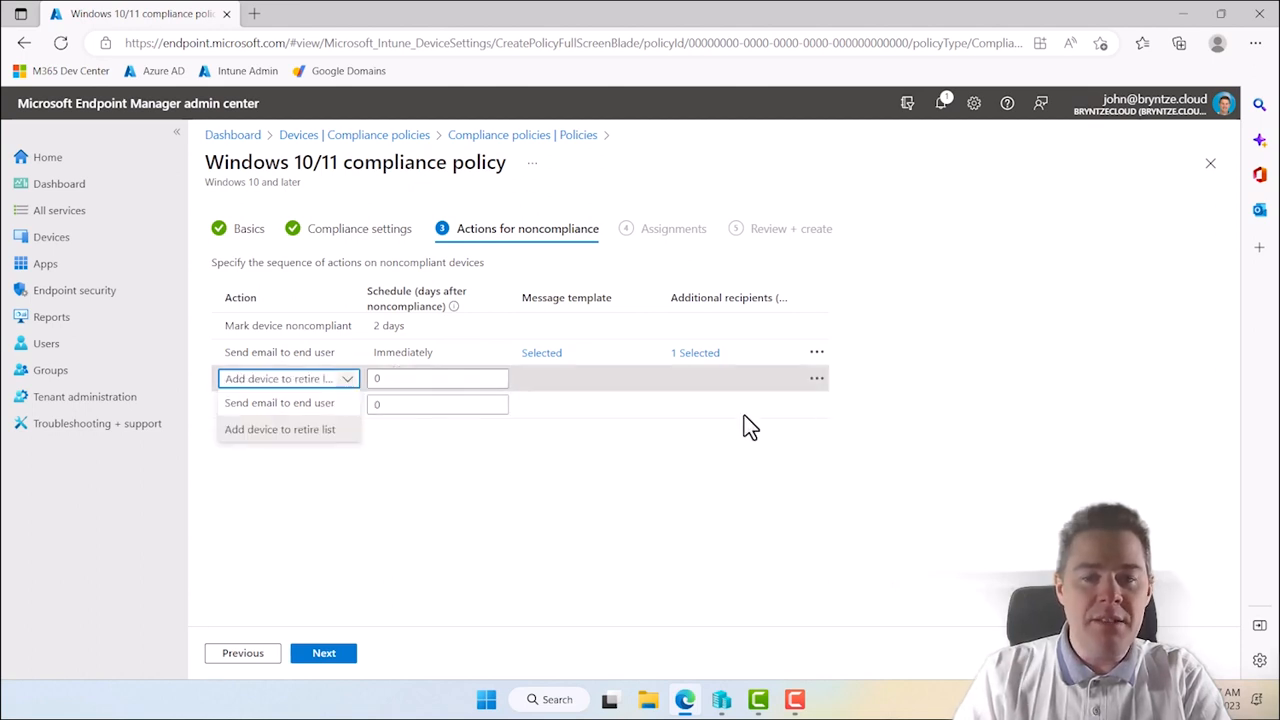
{"action": "left_click", "coordinate": [816, 379]}
{"action": "left_click", "coordinate": [852, 393]}
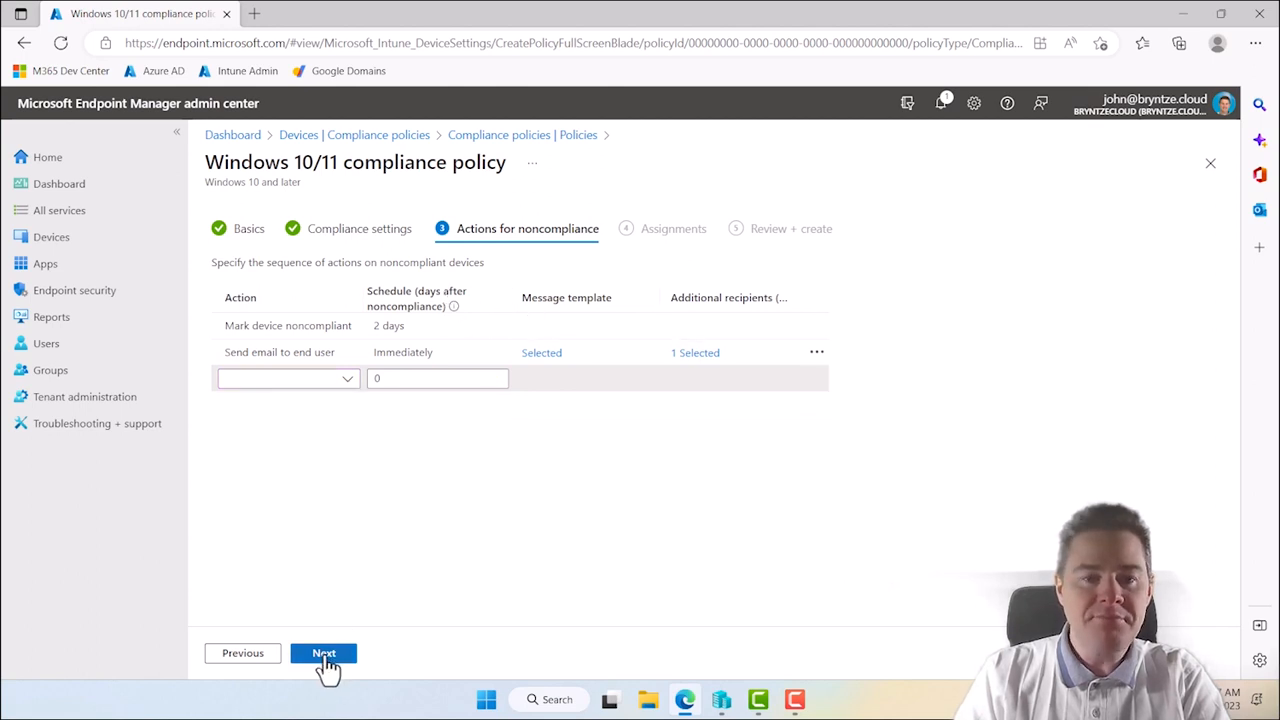
Assign the compliance policy to the JBN - All Windows Devices group without exclusions, and create the policy
{"action": "left_click", "coordinate": [324, 655]}
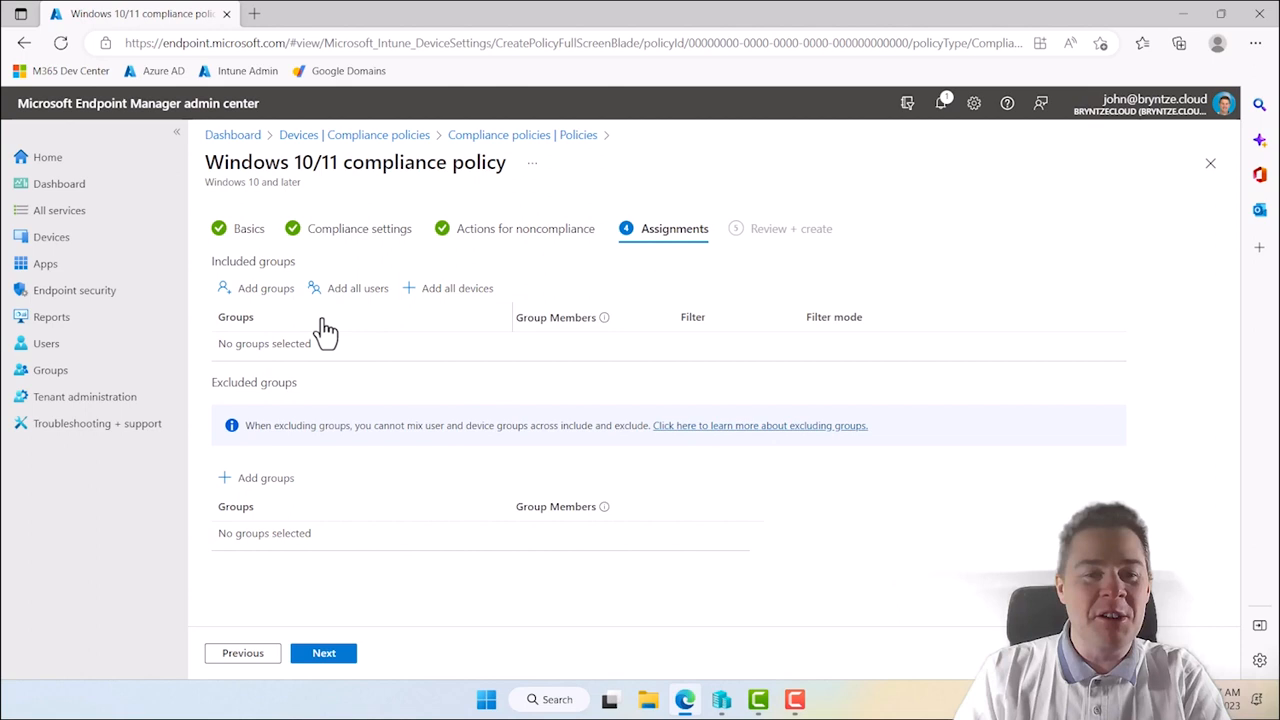
{"action": "left_click", "coordinate": [266, 300]}
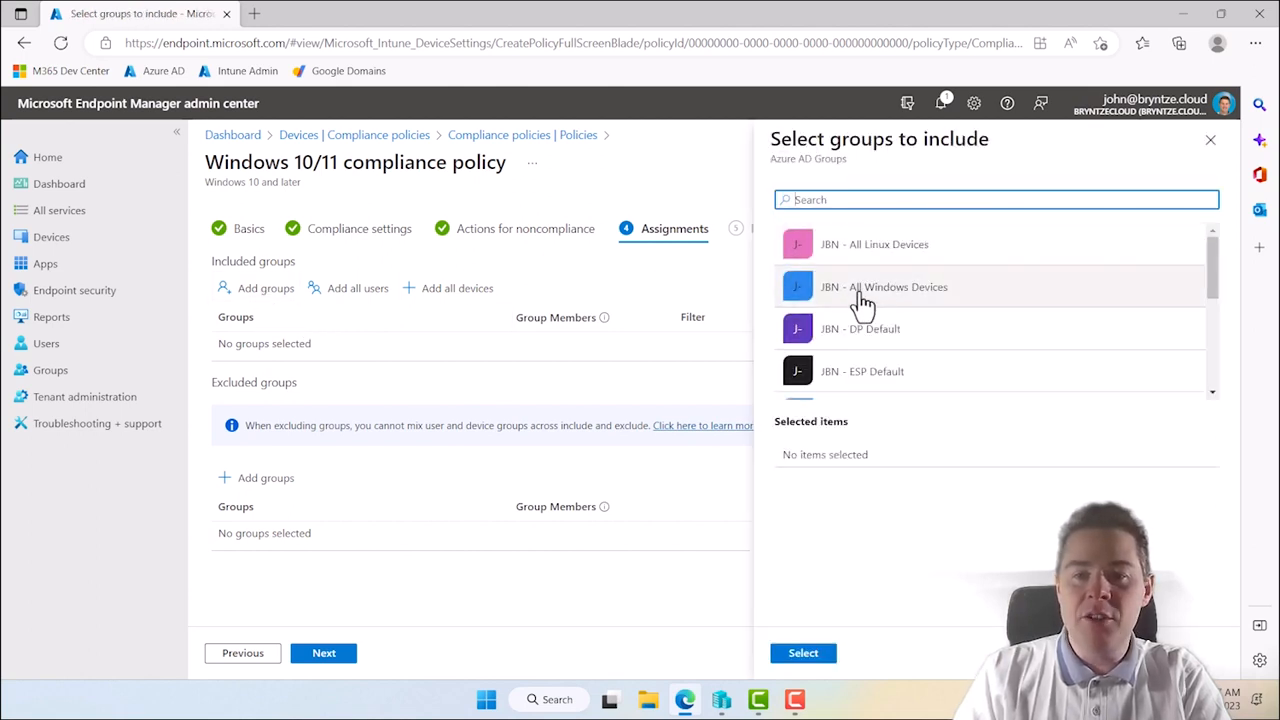
{"action": "left_click", "coordinate": [891, 301]}
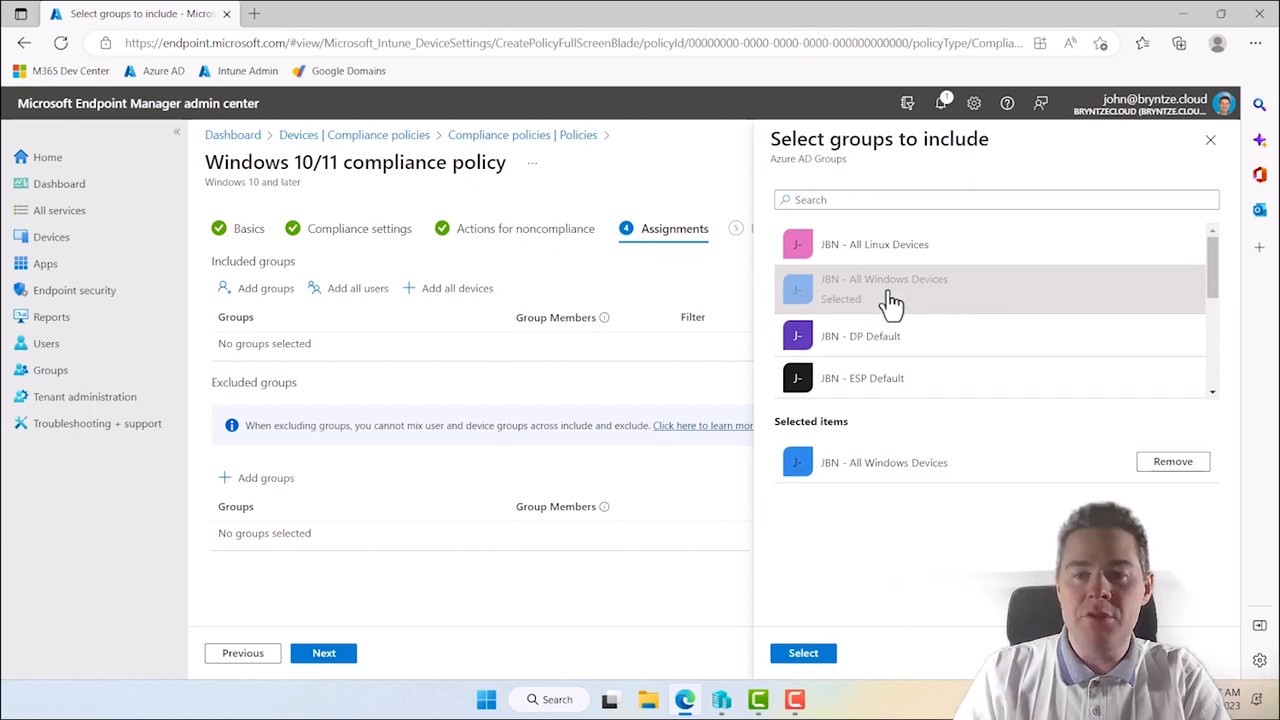
{"action": "left_click", "coordinate": [803, 654]}
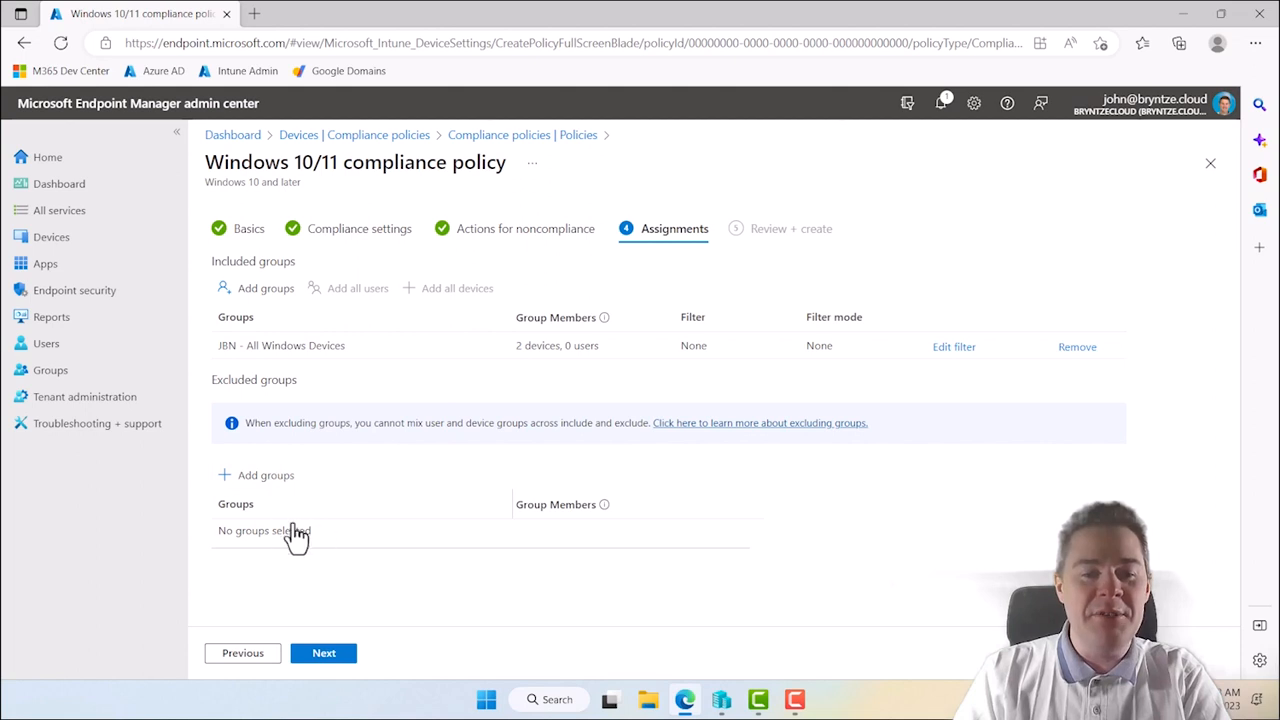
{"action": "left_click", "coordinate": [324, 654]}
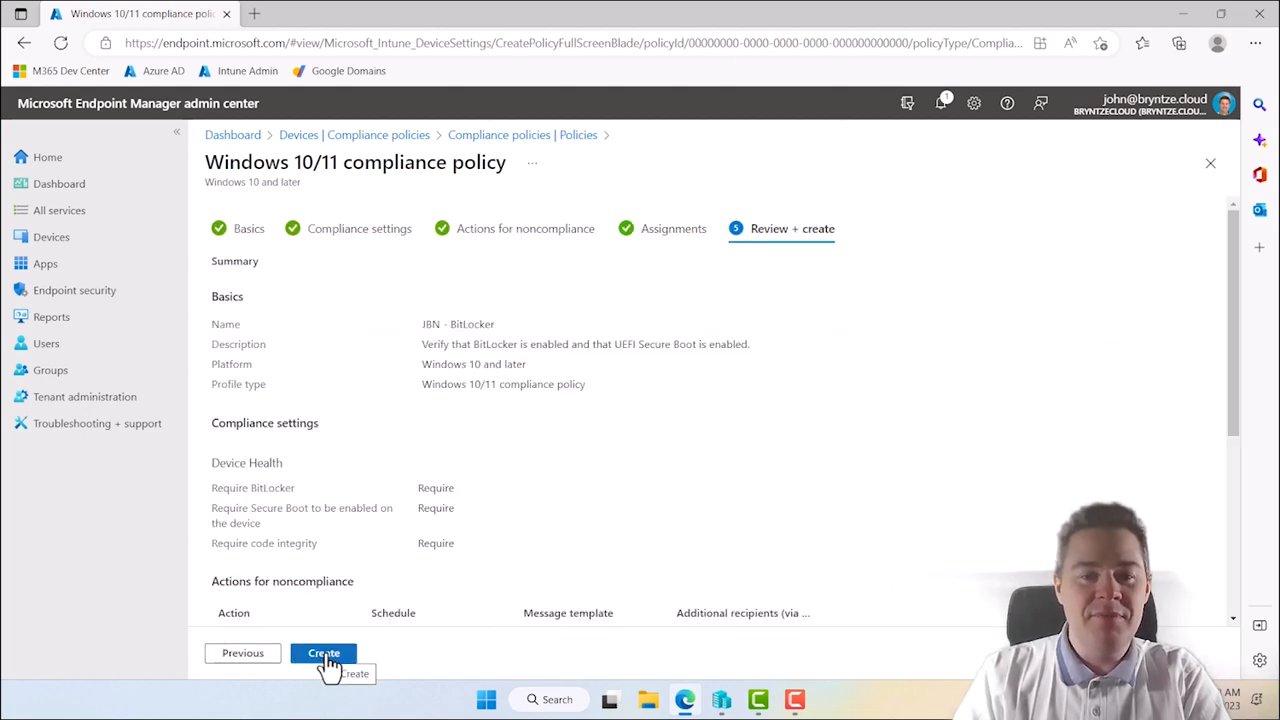
{"action": "left_click", "coordinate": [326, 655]}
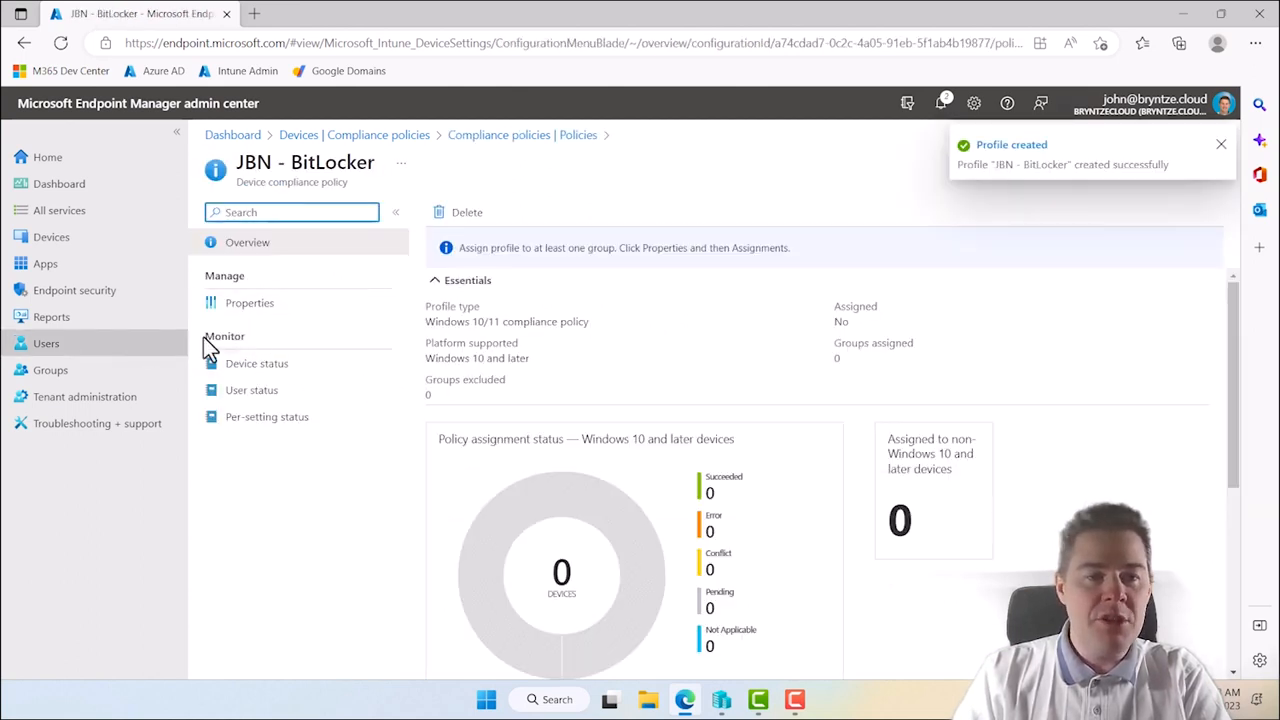
Open Groups in a separate browser tab and examine the dynamic membership rules of JBN - All Windows Devices
{"action": "right_click", "coordinate": [55, 370]}
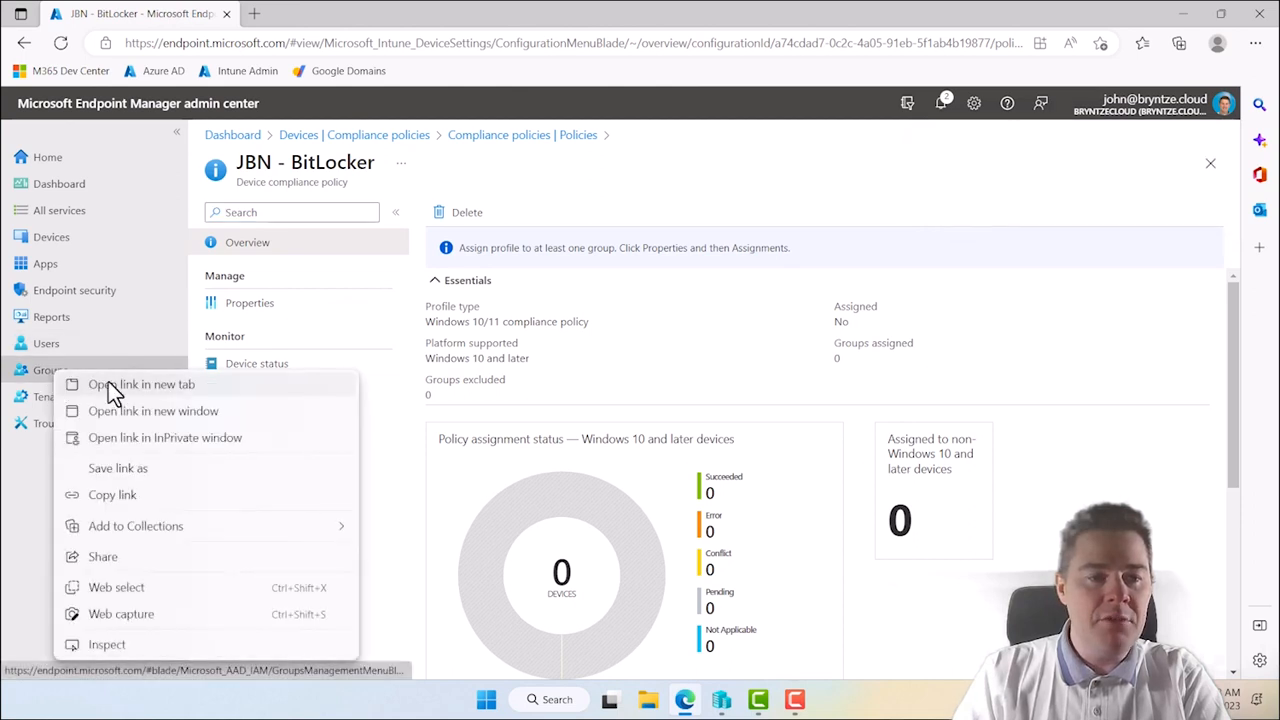
{"action": "left_click", "coordinate": [110, 385]}
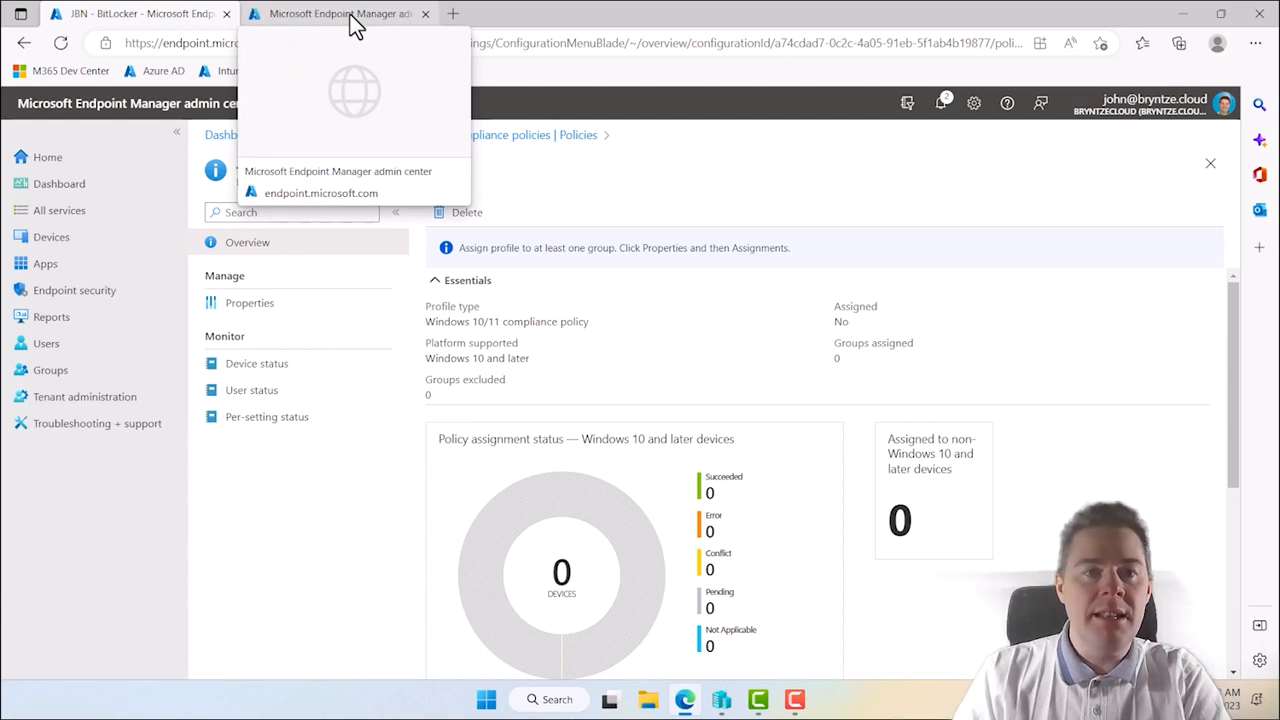
{"action": "left_click", "coordinate": [355, 25]}
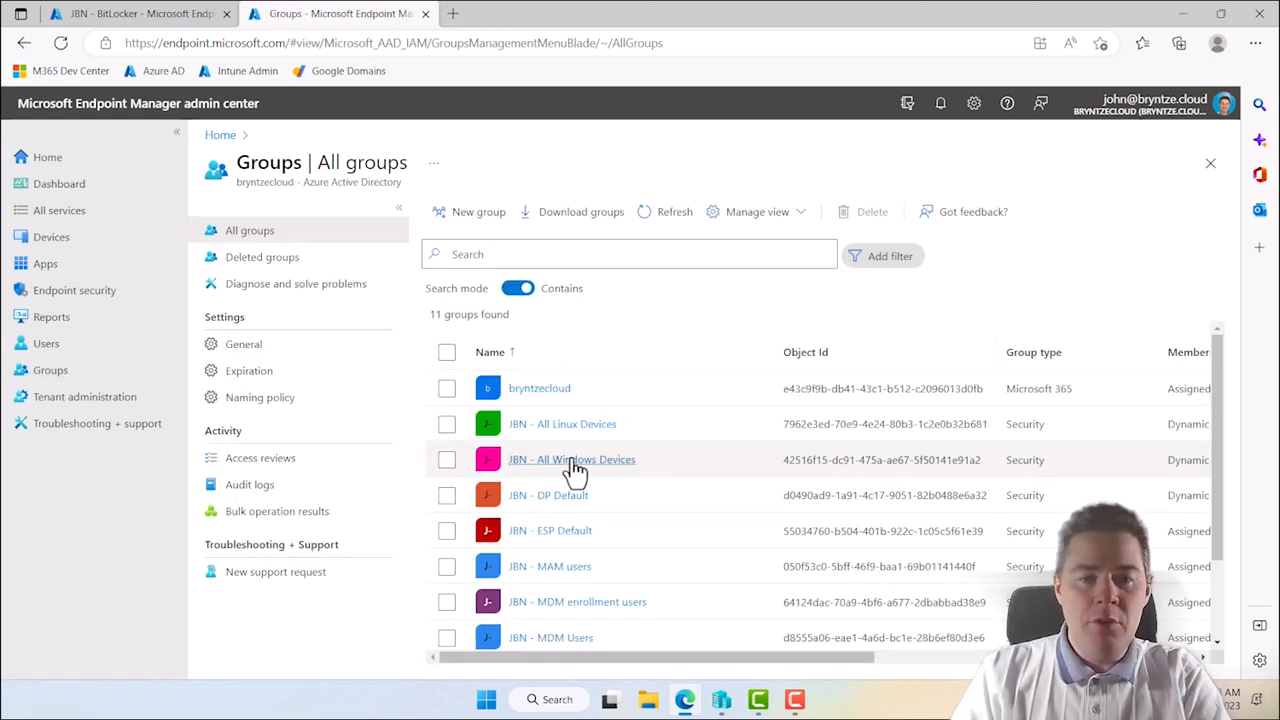
{"action": "left_click", "coordinate": [576, 462]}
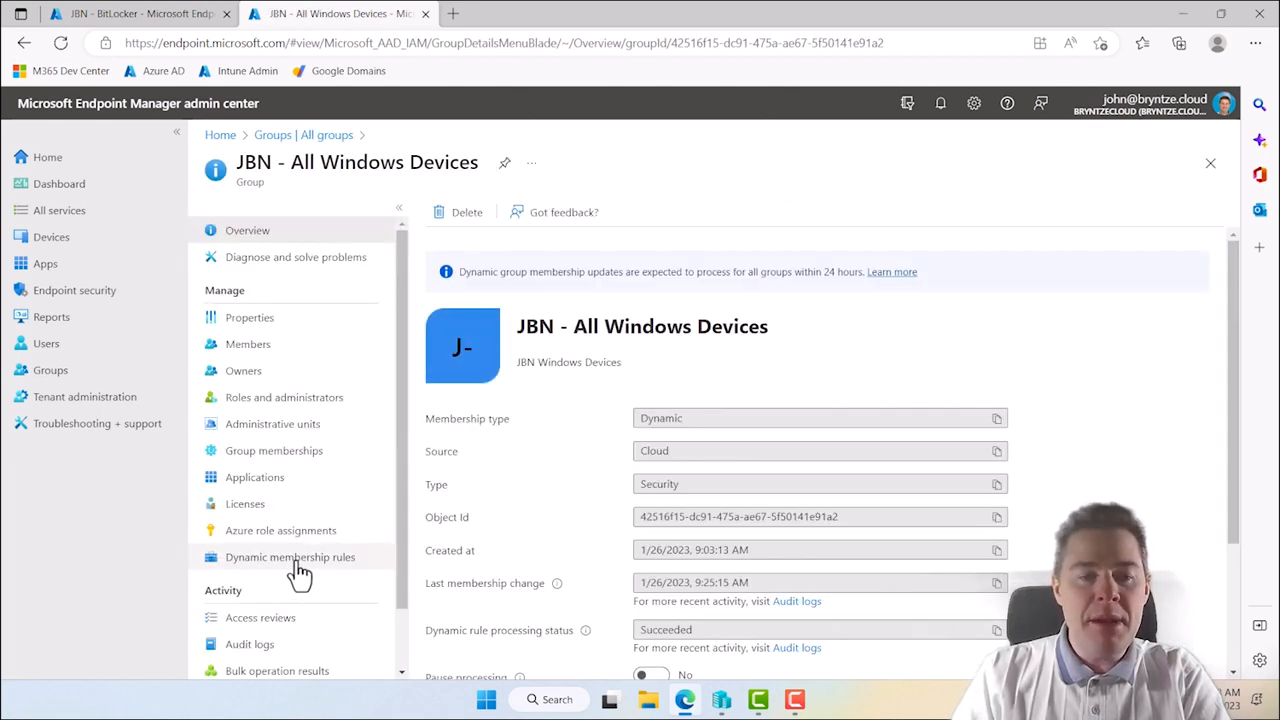
{"action": "left_click", "coordinate": [297, 566]}
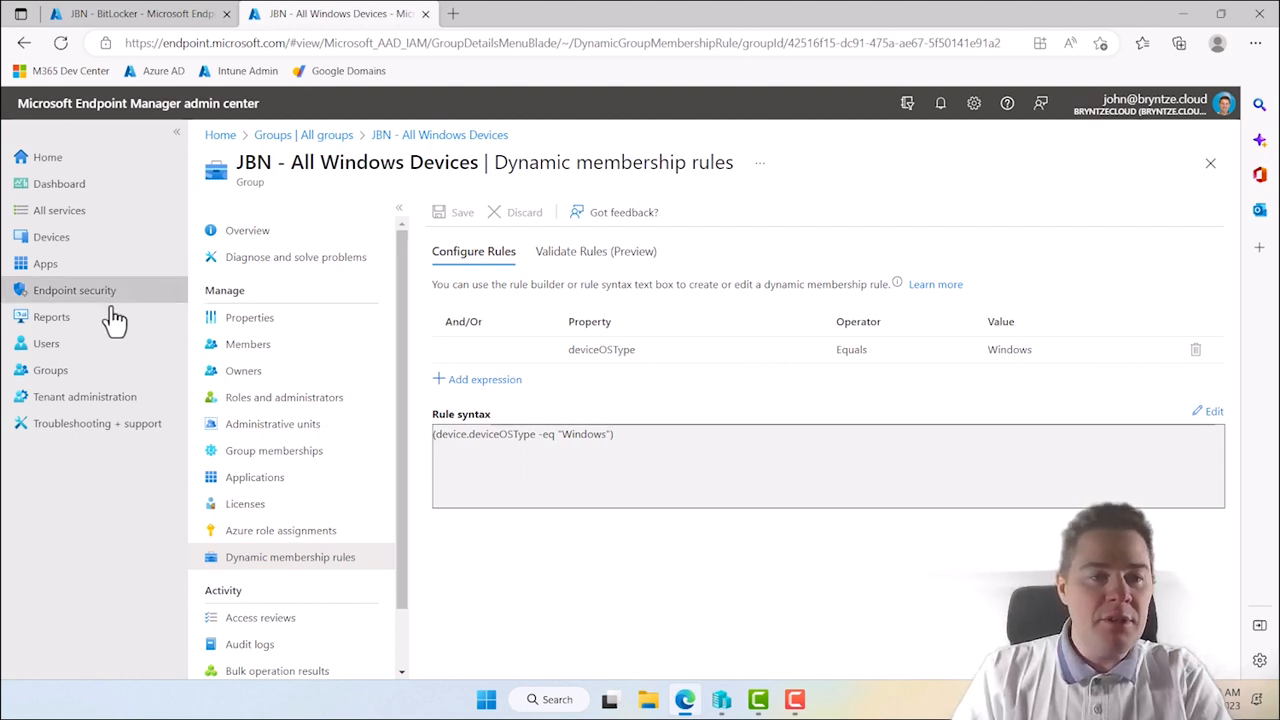
Open the JBN Compliance Notification template from the compliance policy notifications and send a preview email
{"action": "left_click", "coordinate": [51, 248]}
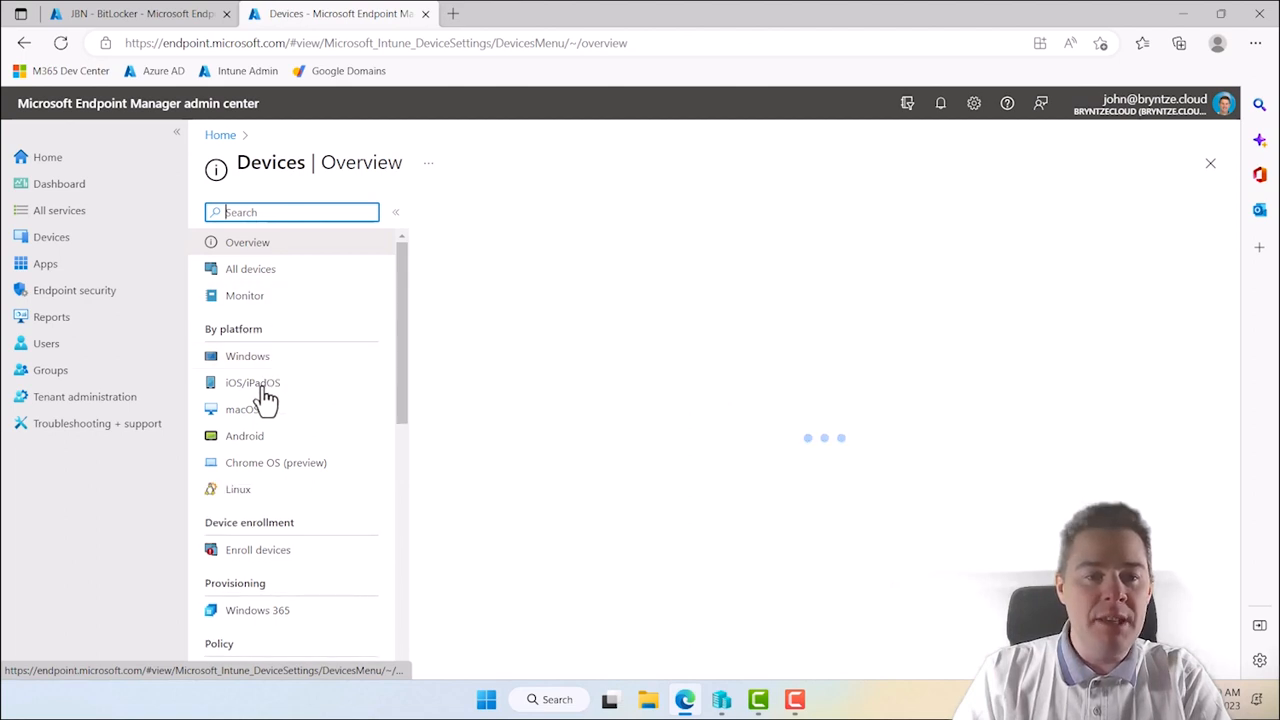
{"action": "scroll", "coordinate": [399, 353], "scroll_direction": "down", "scroll_amount": 2}
{"action": "scroll", "coordinate": [398, 386], "scroll_direction": "down", "scroll_amount": 1}
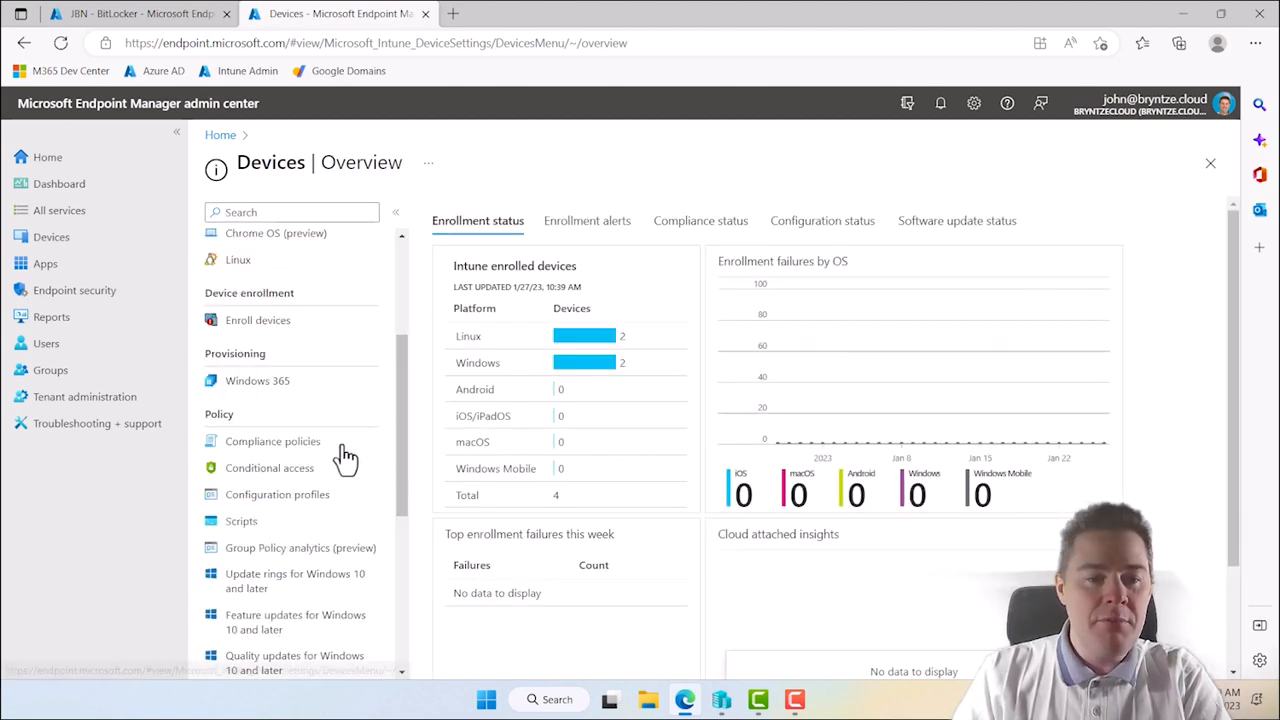
{"action": "left_click", "coordinate": [274, 444]}
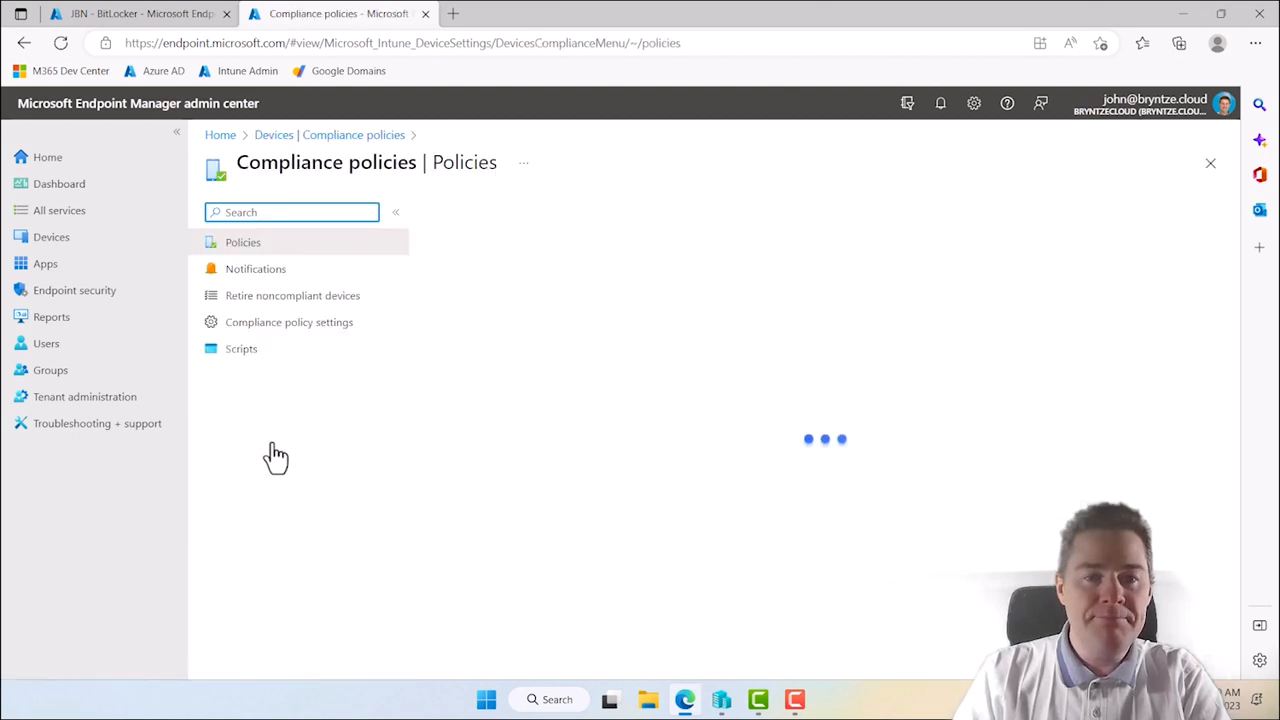
{"action": "left_click", "coordinate": [256, 279]}
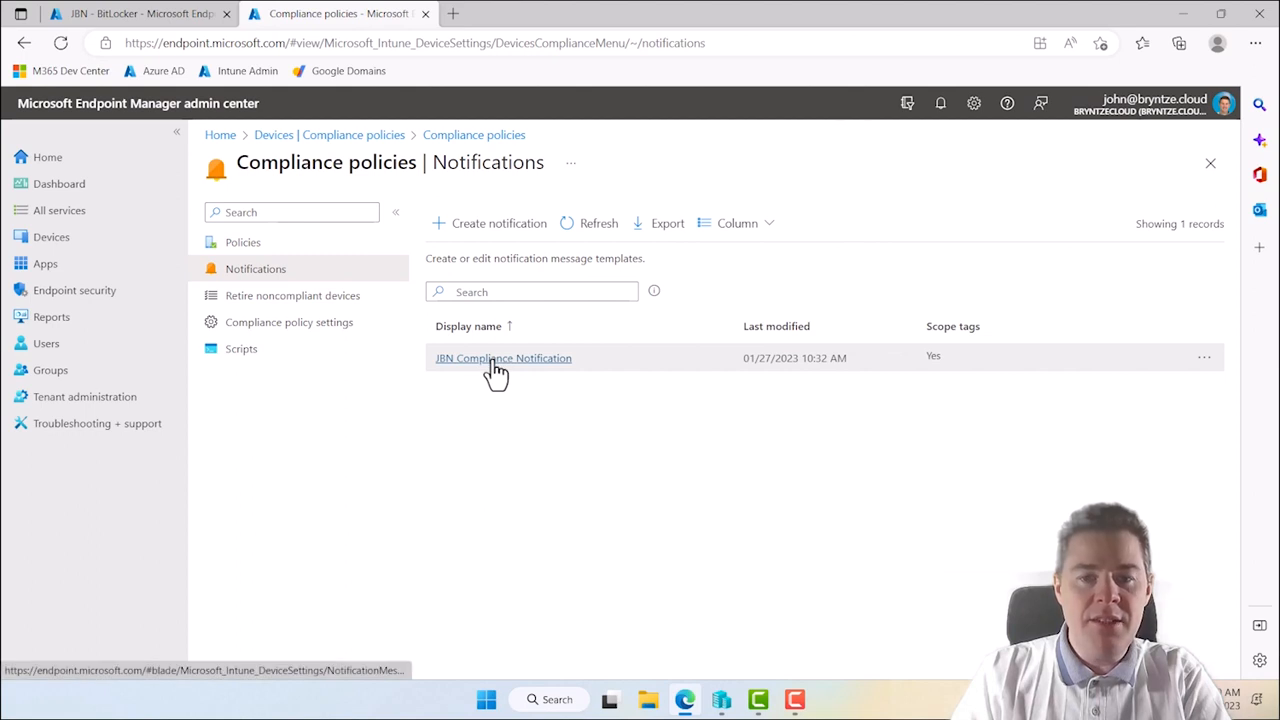
{"action": "left_click", "coordinate": [497, 360]}
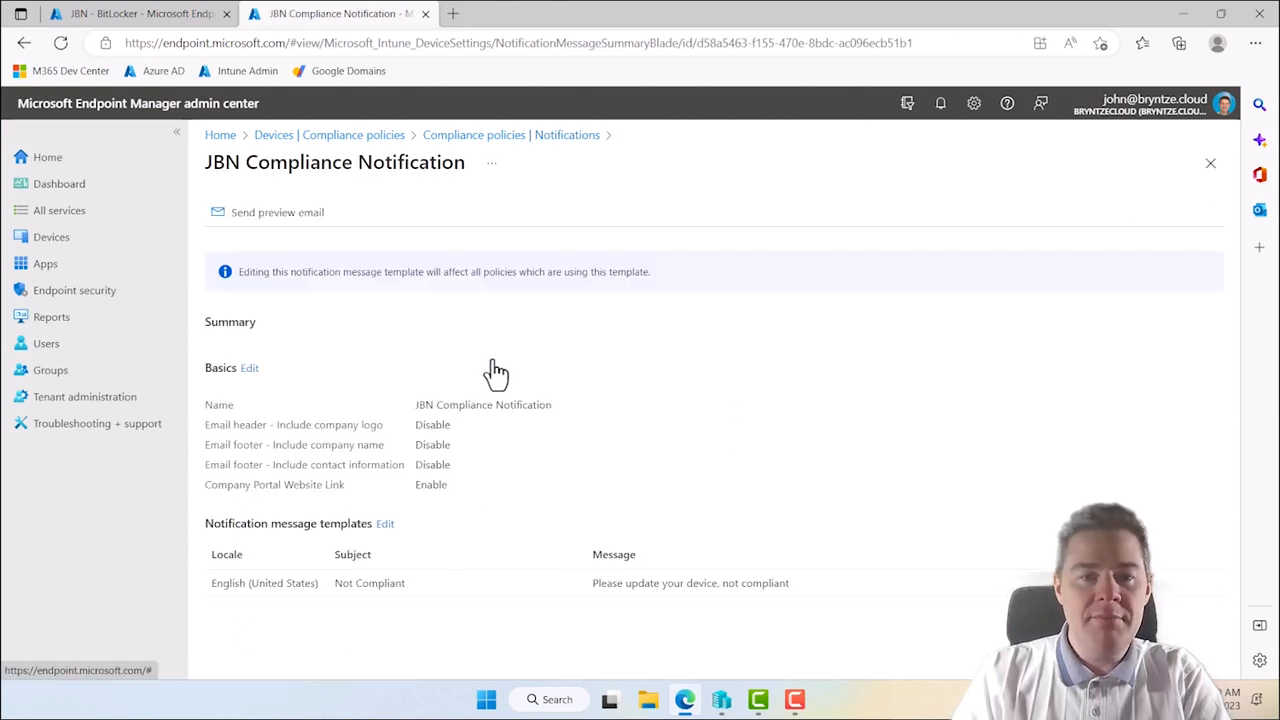
{"action": "left_click", "coordinate": [284, 224]}
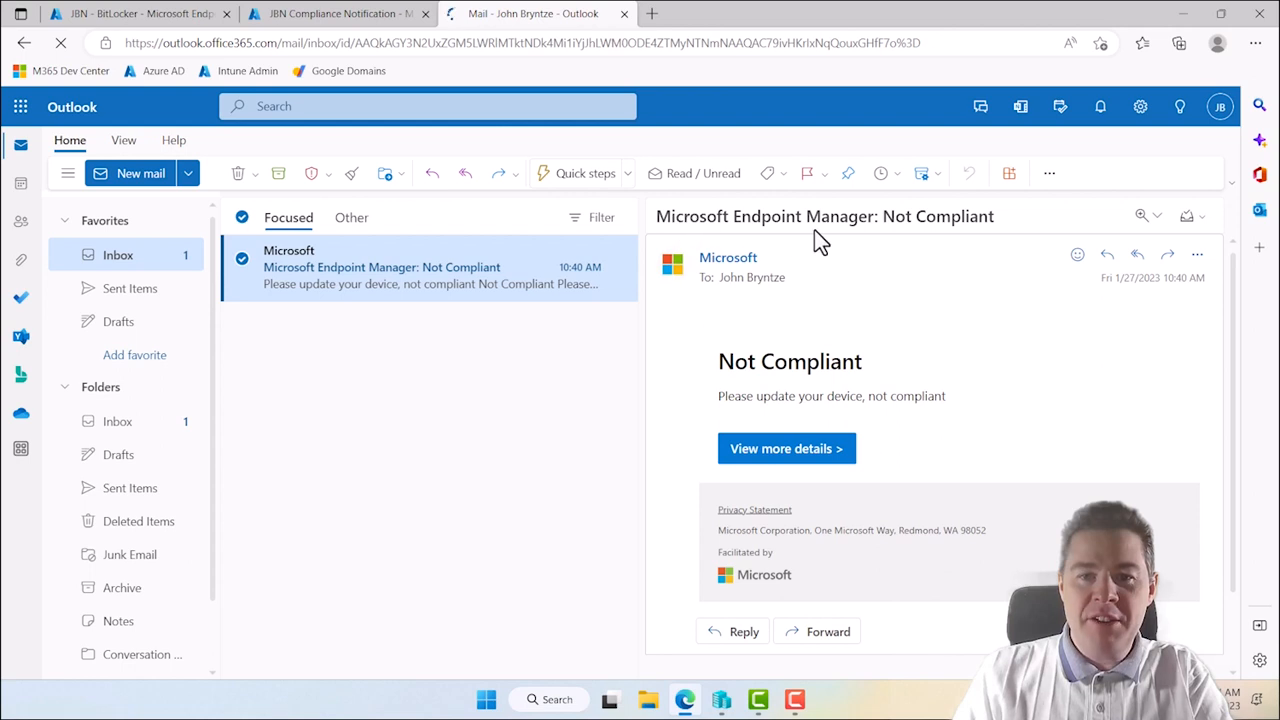
Switch to Outlook and examine the subject and heading of the Not Compliant preview email
{"action": "left_click_drag", "start_coordinate": [884, 220], "coordinate": [989, 222]}
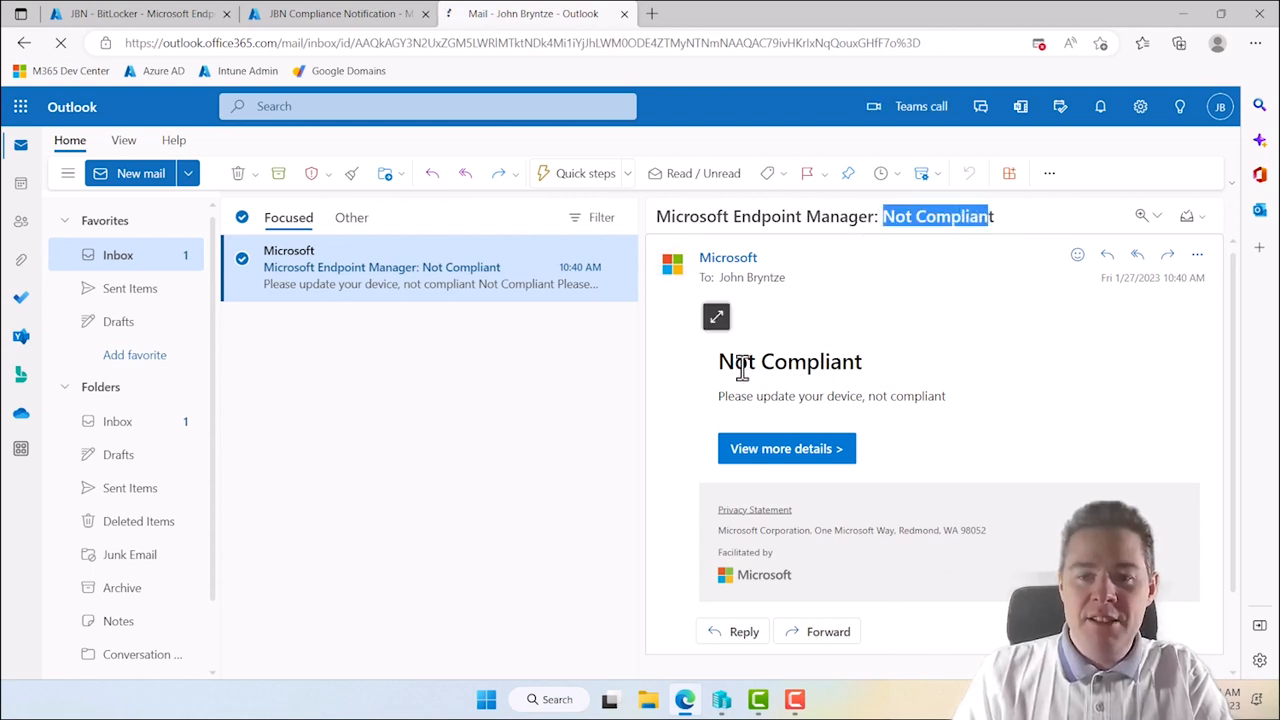
{"action": "left_click_drag", "start_coordinate": [718, 362], "coordinate": [857, 362]}
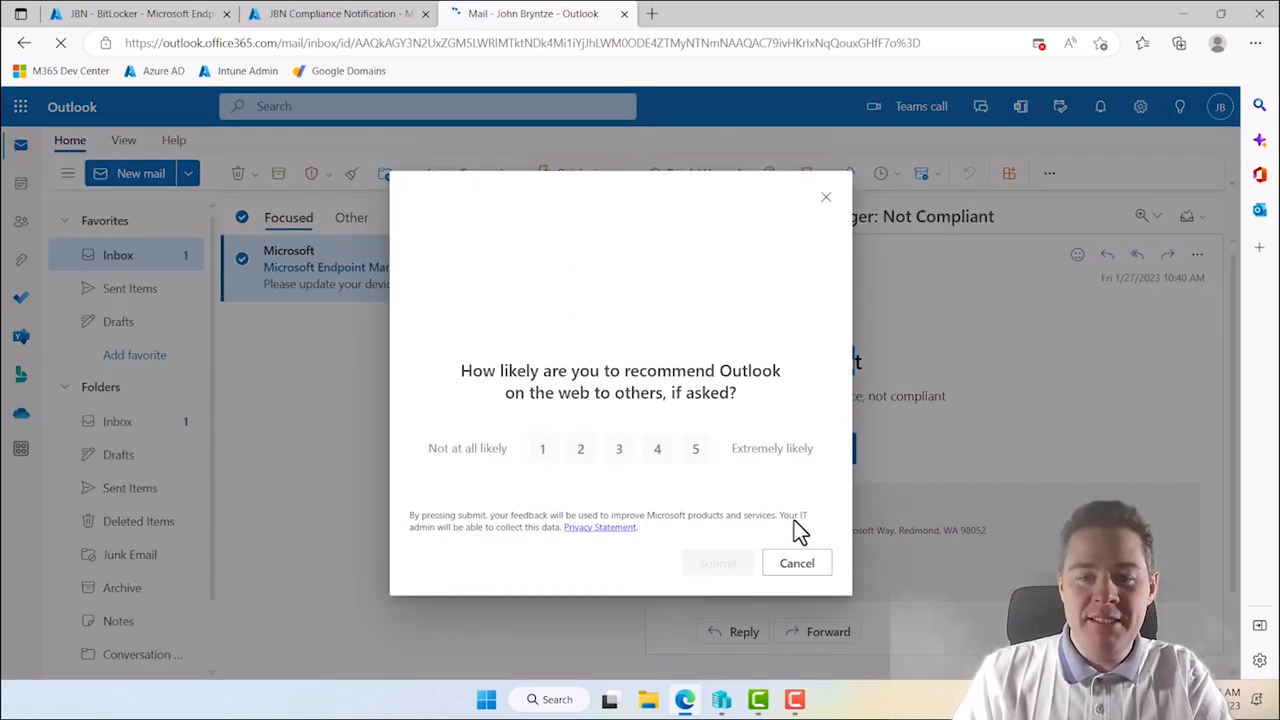
Rate Outlook 5 in the feedback survey without a comment, and block the site's request to open email links
{"action": "left_click", "coordinate": [695, 450]}
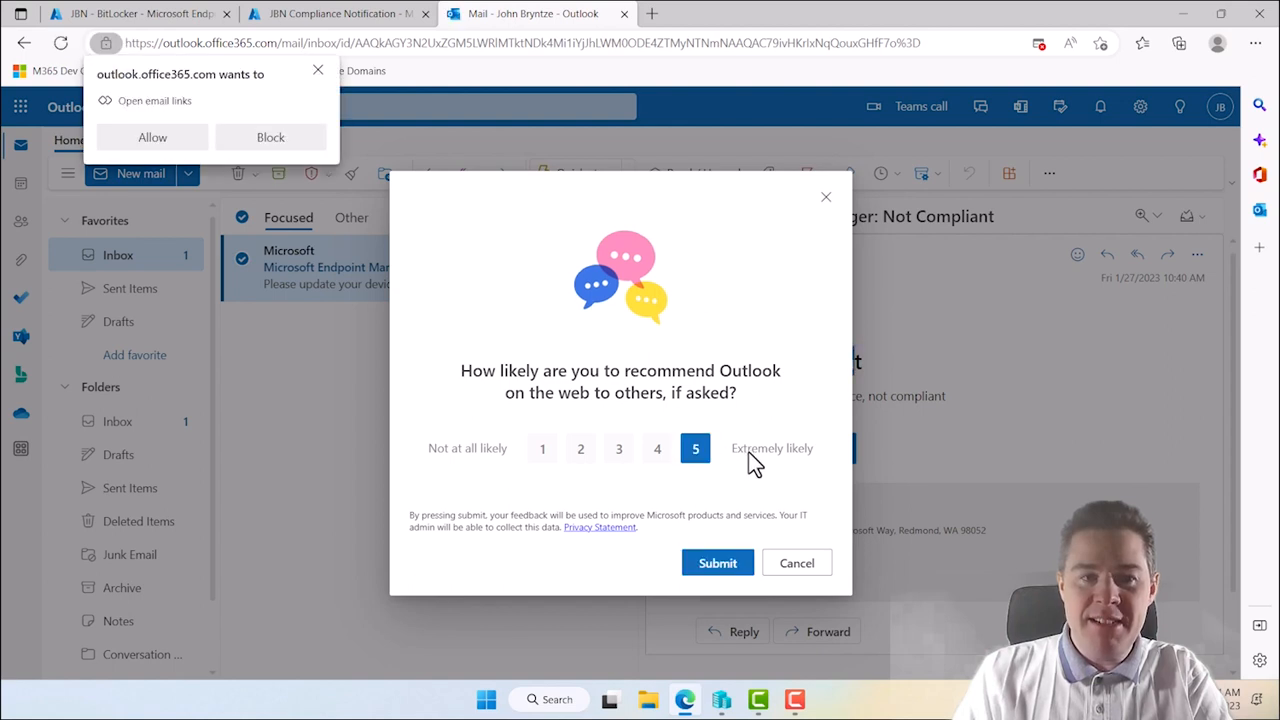
{"action": "left_click", "coordinate": [262, 139]}
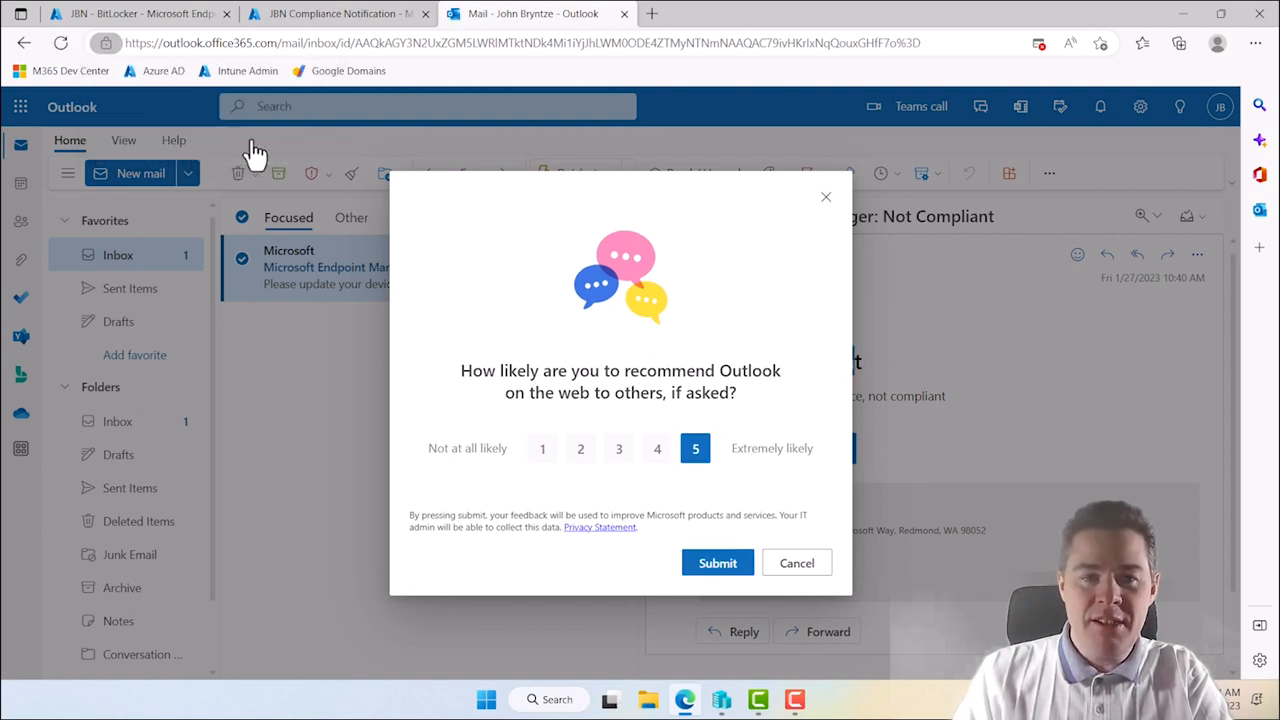
{"action": "left_click", "coordinate": [718, 564]}
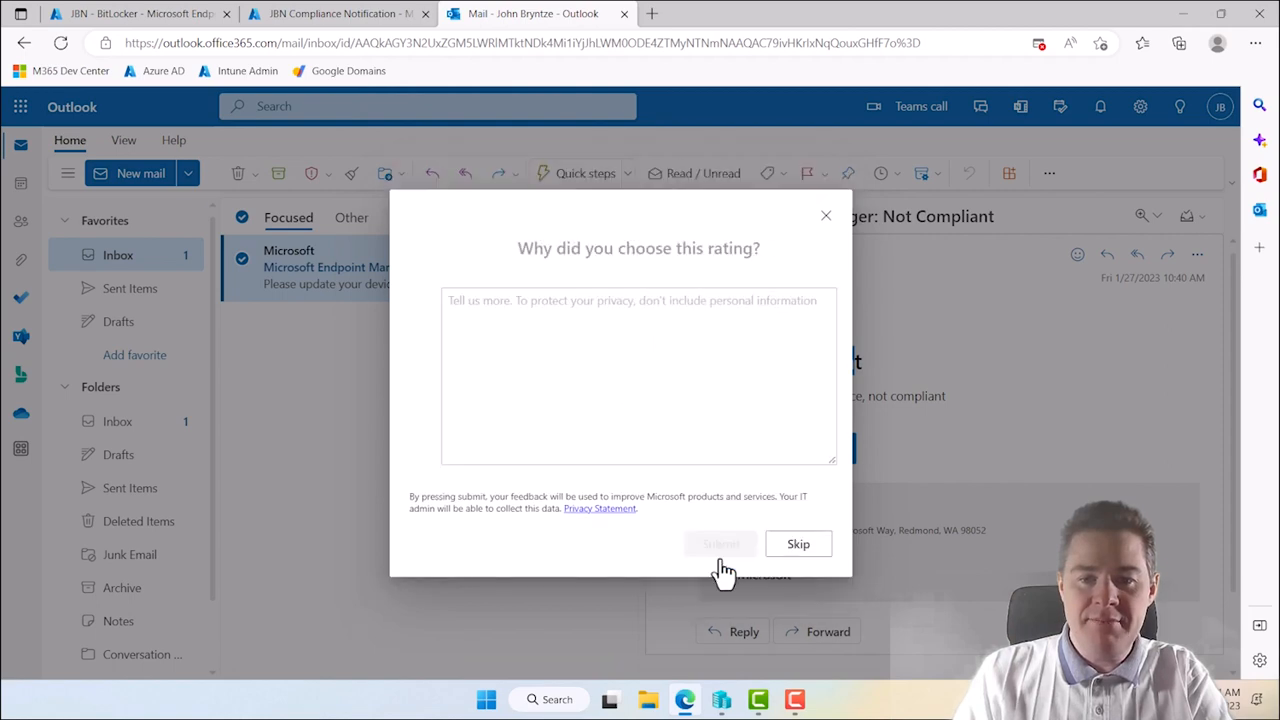
{"action": "left_click", "coordinate": [800, 546]}
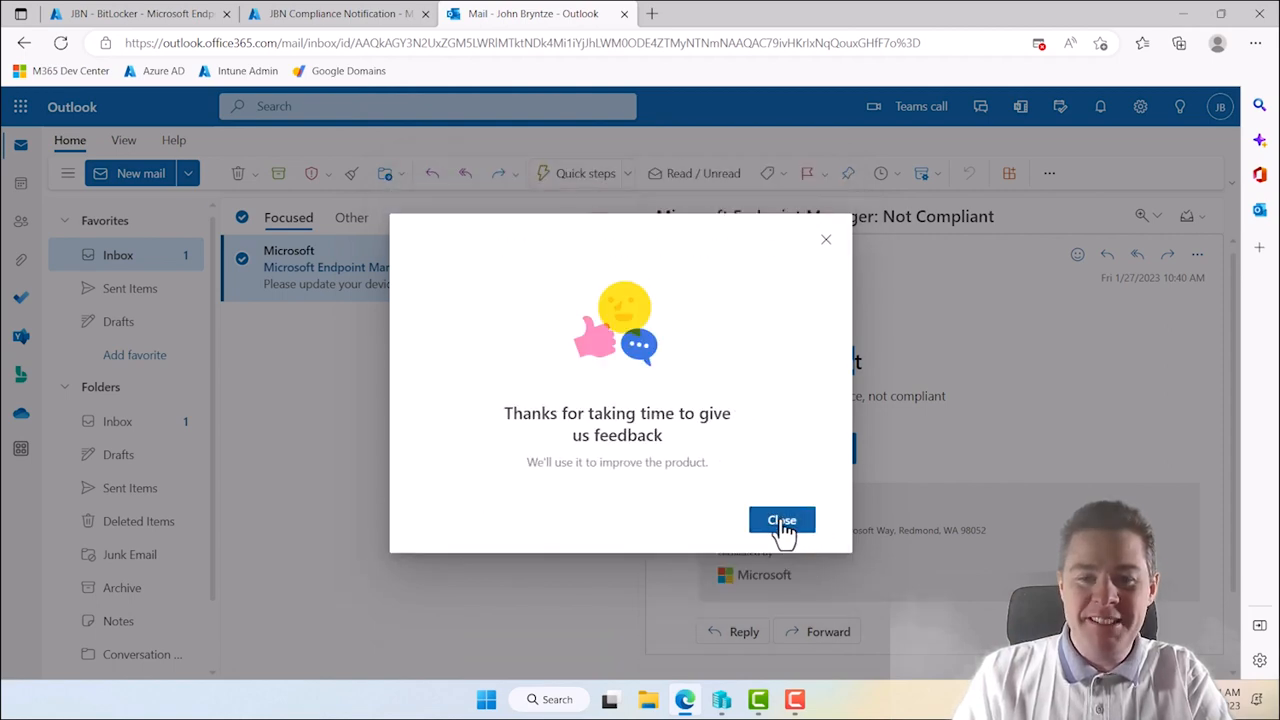
{"action": "left_click", "coordinate": [781, 522]}
Examine the Not Compliant heading and the message text in the body of the preview email
{"action": "left_click", "coordinate": [884, 376]}
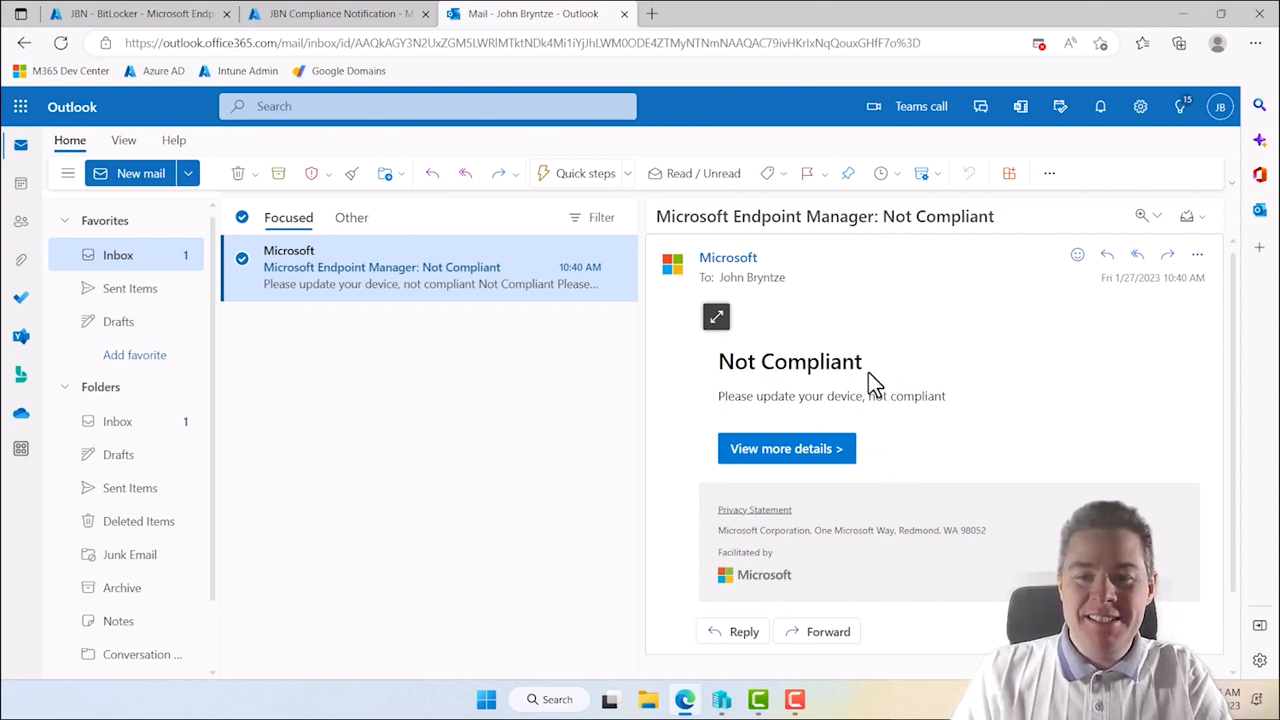
{"action": "left_click_drag", "start_coordinate": [808, 361], "coordinate": [857, 361]}
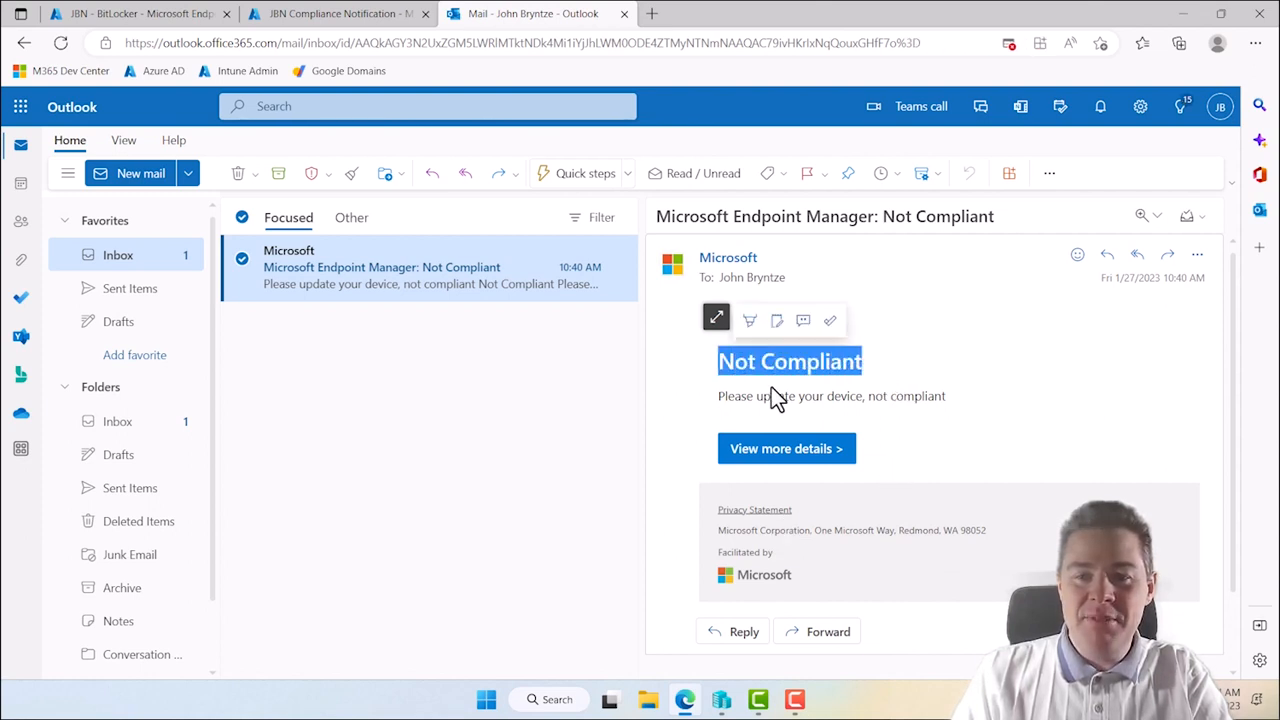
{"action": "left_click", "coordinate": [727, 398]}
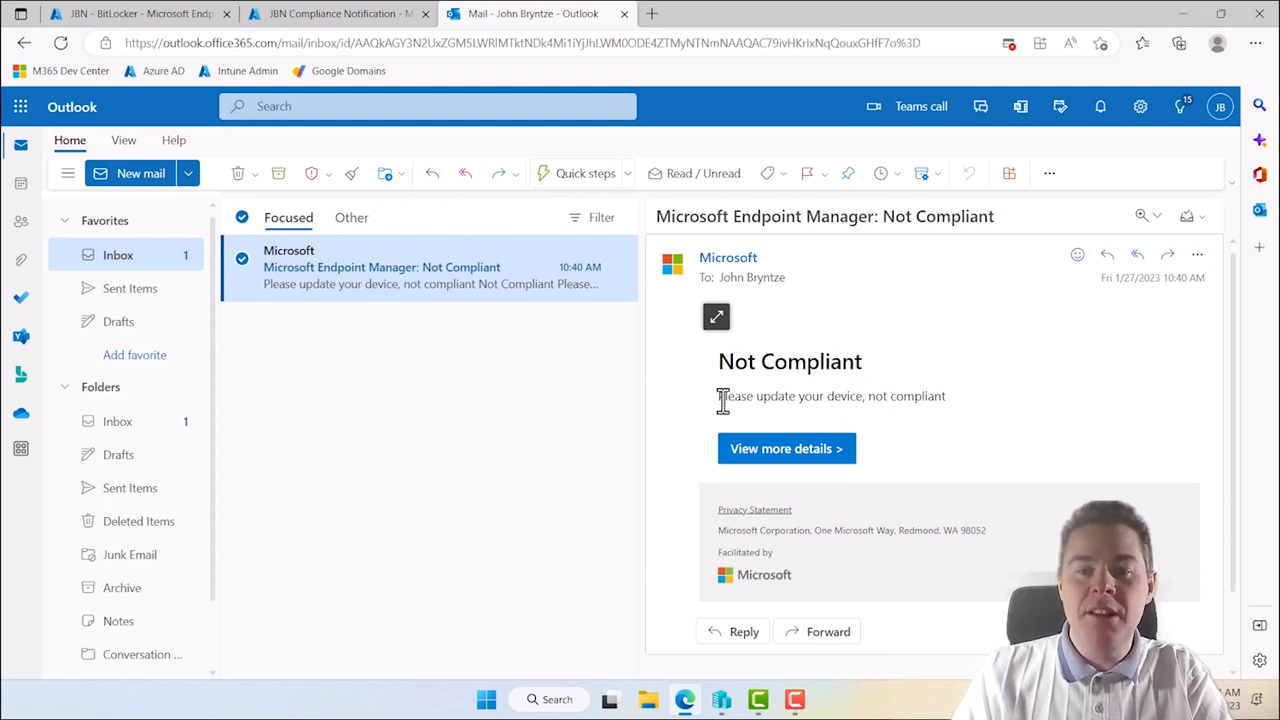
{"action": "left_click_drag", "start_coordinate": [730, 400], "coordinate": [922, 422]}
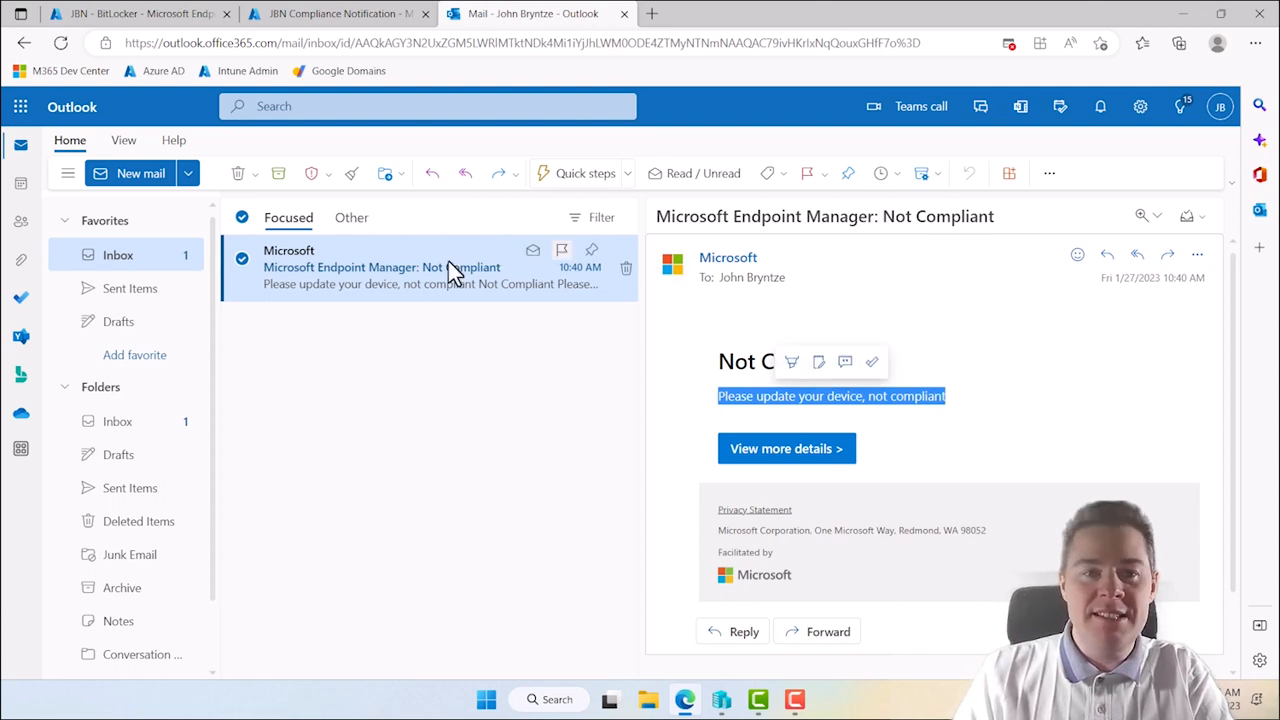
Return to the compliance policies in the Endpoint Manager admin center and start a new policy for Windows 10 and later
{"action": "left_click", "coordinate": [316, 24]}
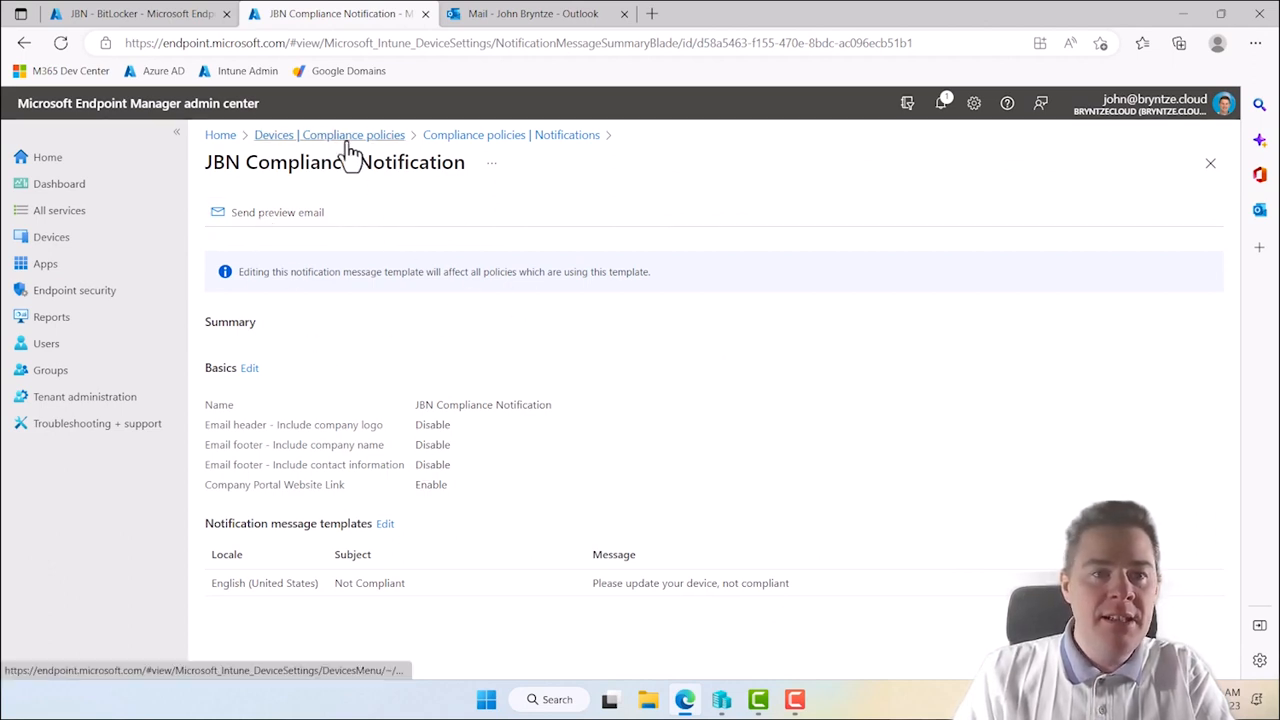
{"action": "left_click", "coordinate": [150, 22]}
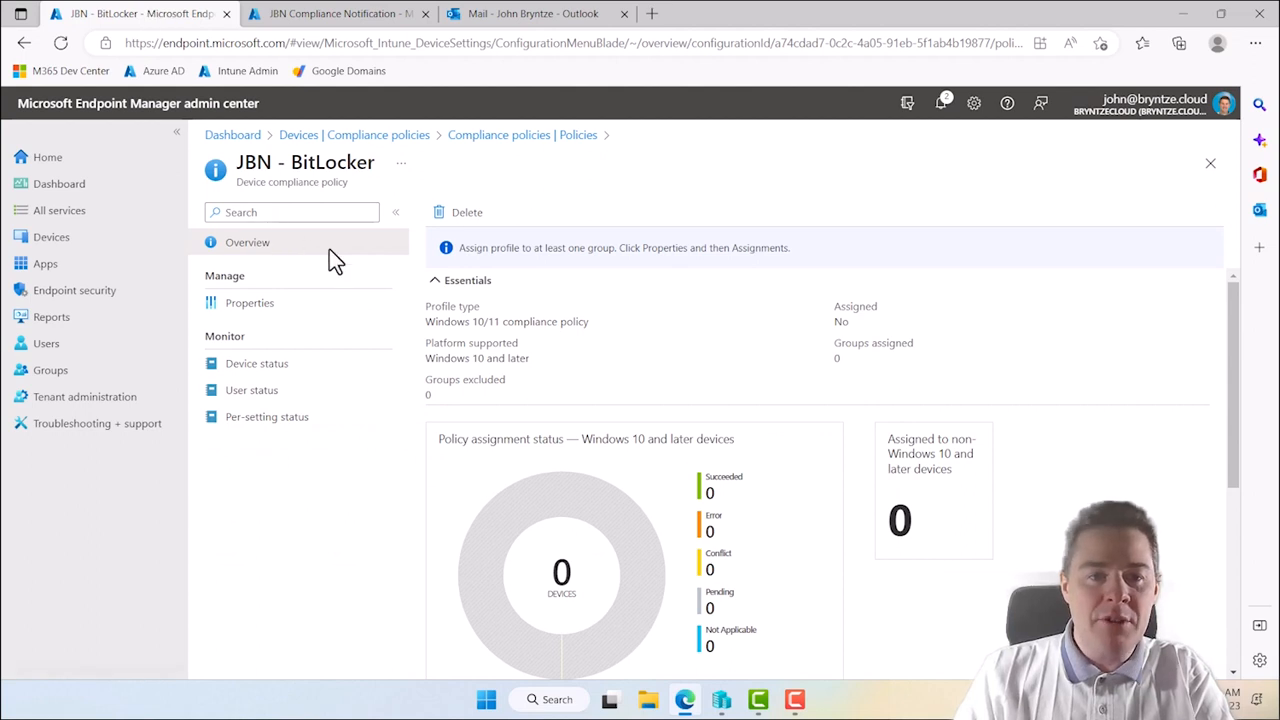
{"action": "left_click", "coordinate": [505, 137]}
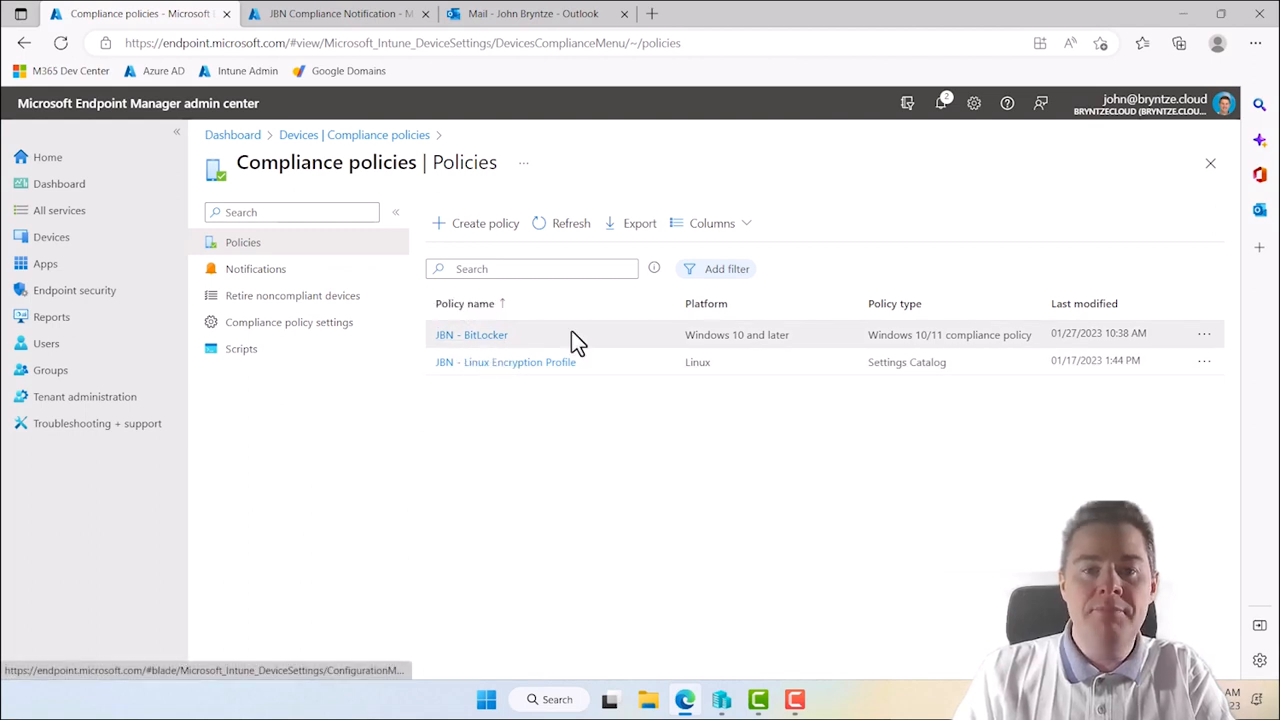
{"action": "left_click", "coordinate": [479, 229]}
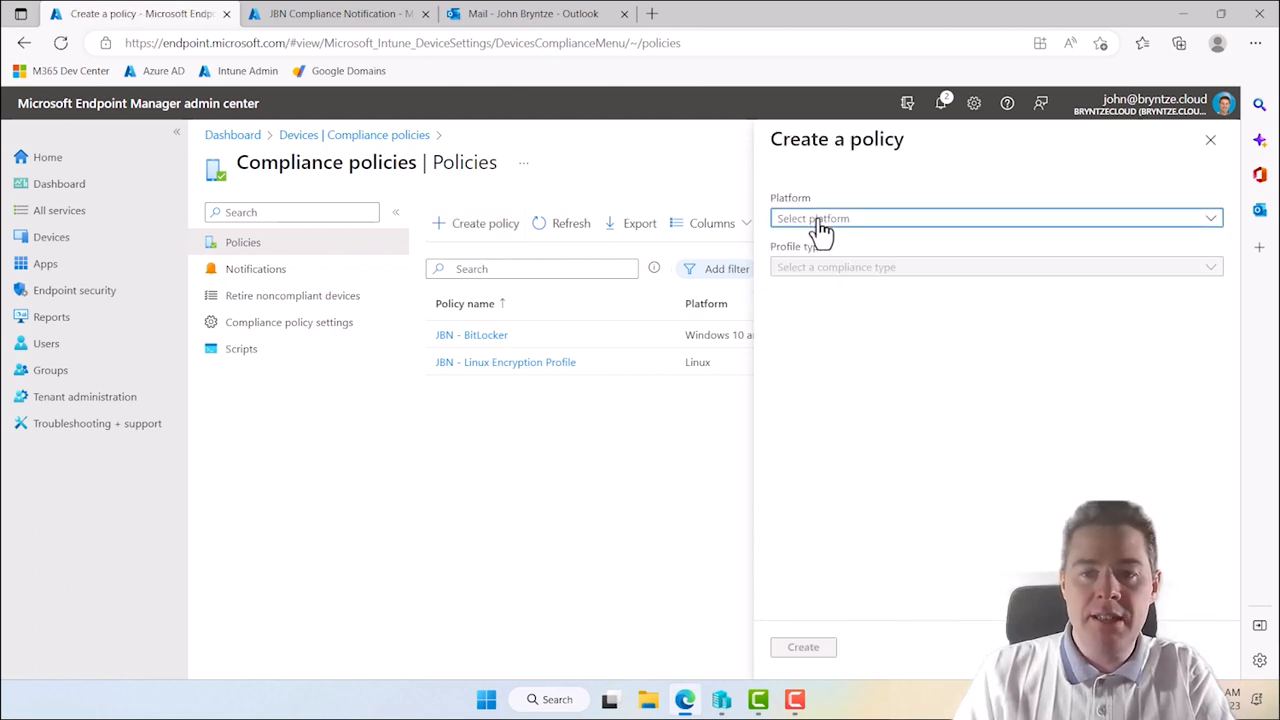
{"action": "left_click", "coordinate": [818, 222]}
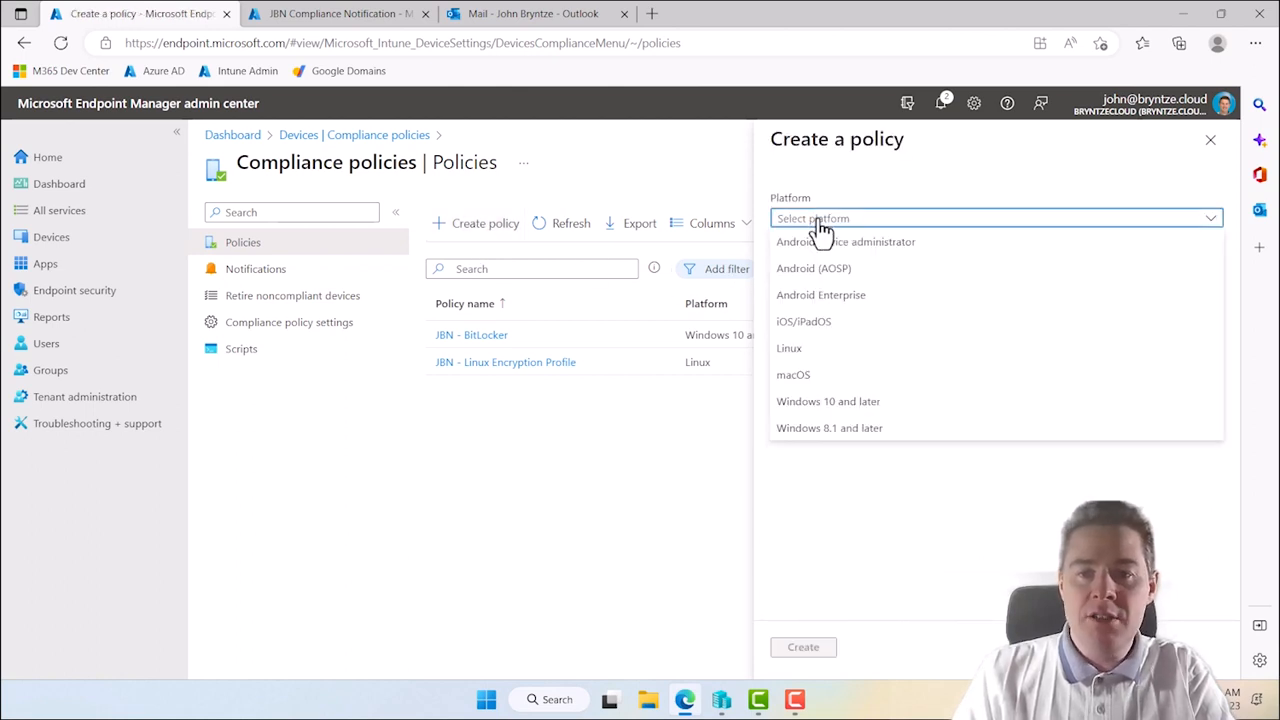
{"action": "left_click", "coordinate": [809, 405]}
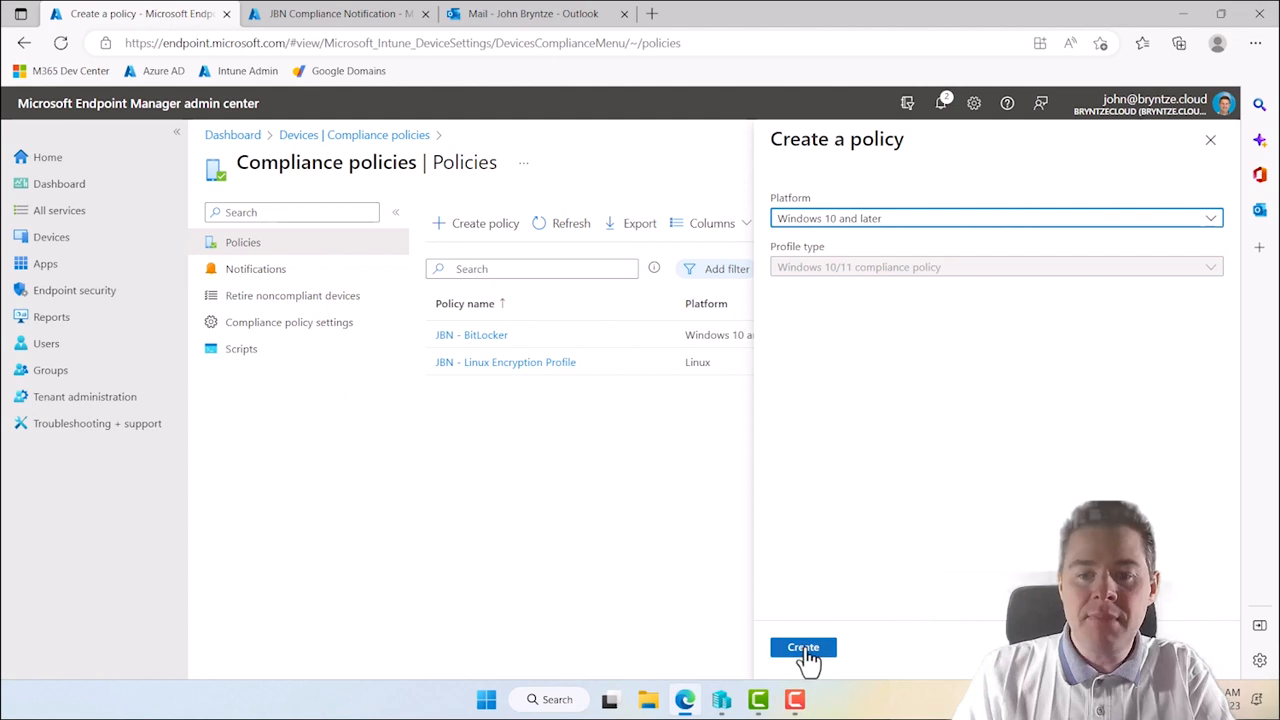
{"action": "left_click", "coordinate": [806, 650]}
Name the new compliance policy "JBN - Firewall" and describe it as "Policy to check if Microsoft Firewall is active"
{"action": "left_click", "coordinate": [445, 260]}
{"action": "type", "text": "JBN - Firewall"}
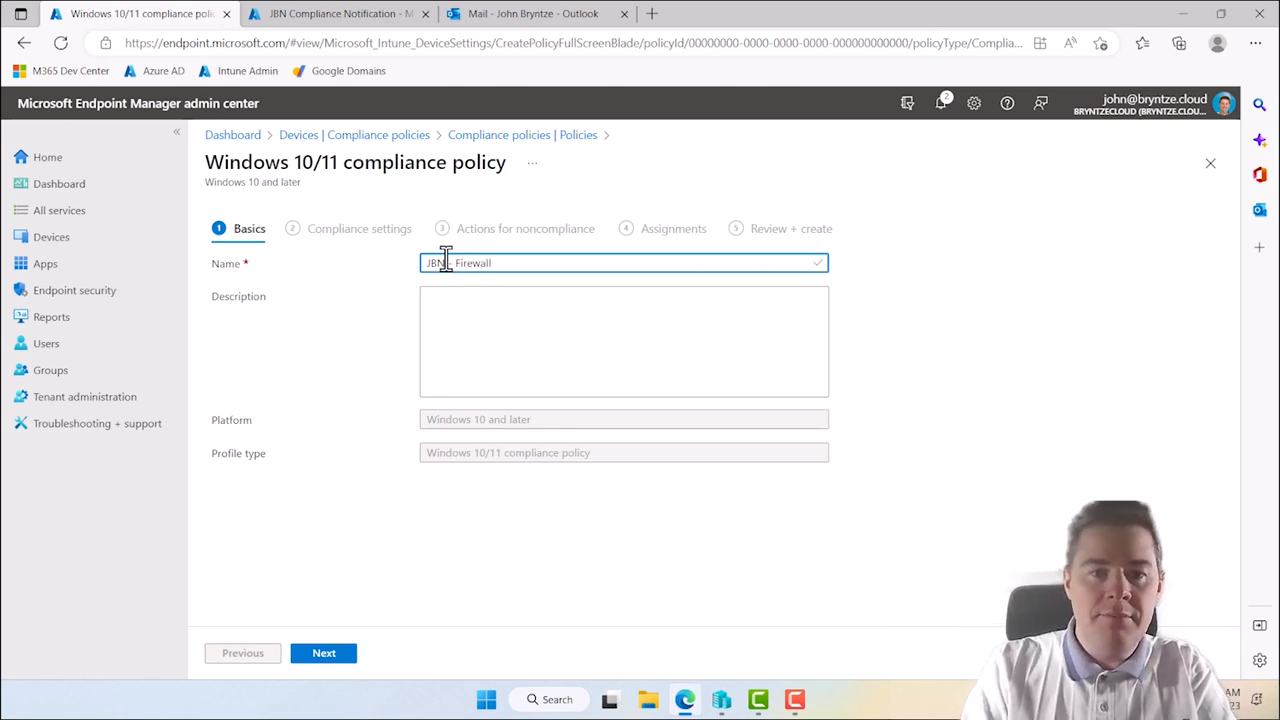
{"action": "key", "text": "Tab"}
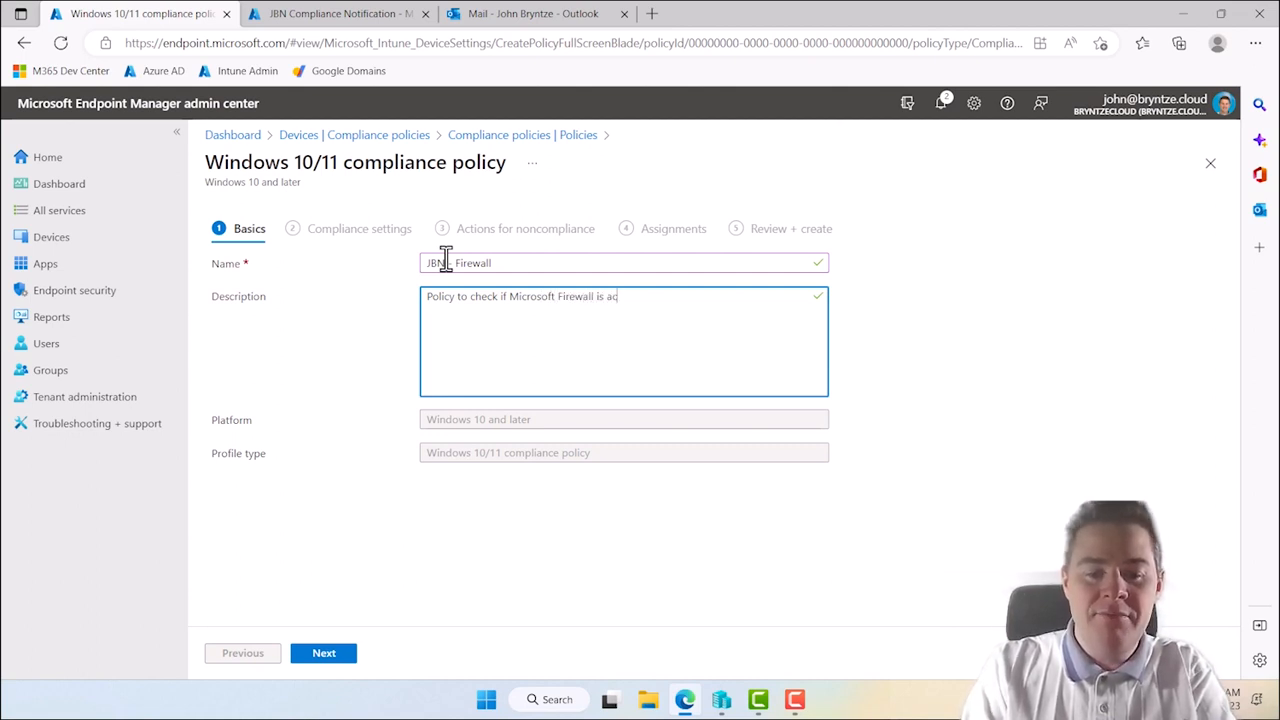
{"action": "left_click", "coordinate": [324, 654]}
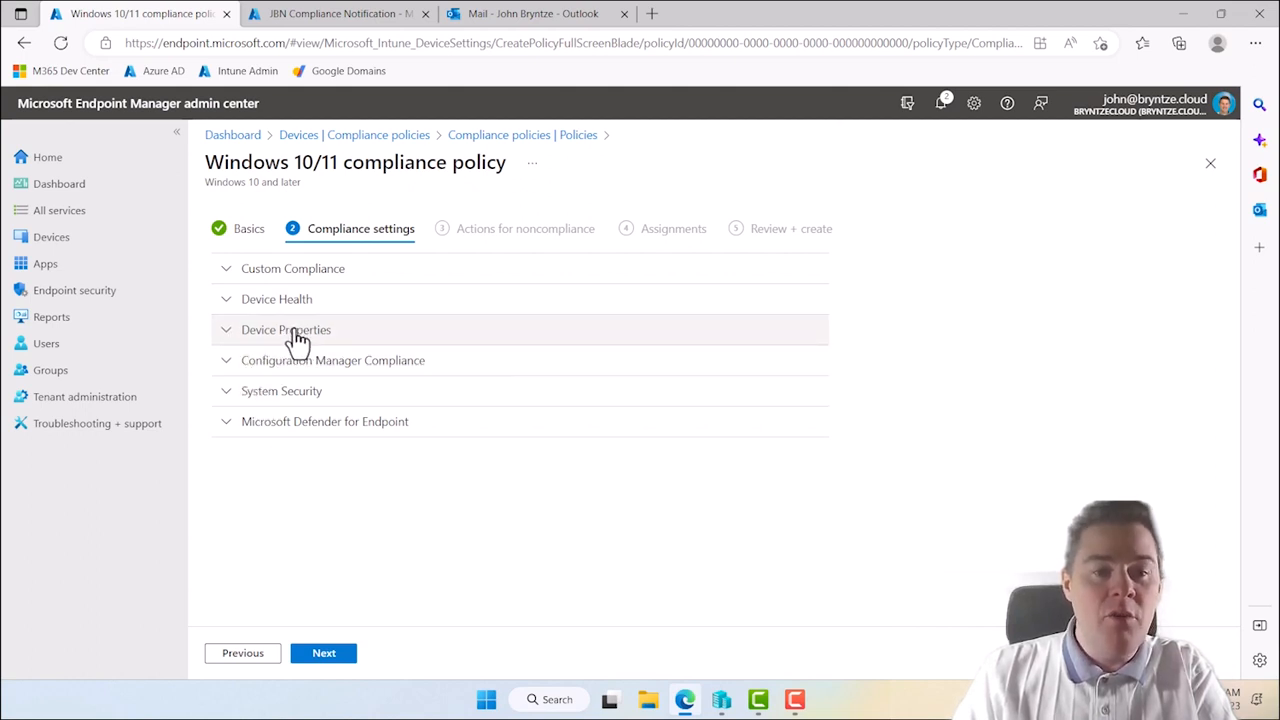
Require Firewall among the Device Security settings of System Security and proceed to the actions for noncompliance
{"action": "left_click", "coordinate": [233, 396]}
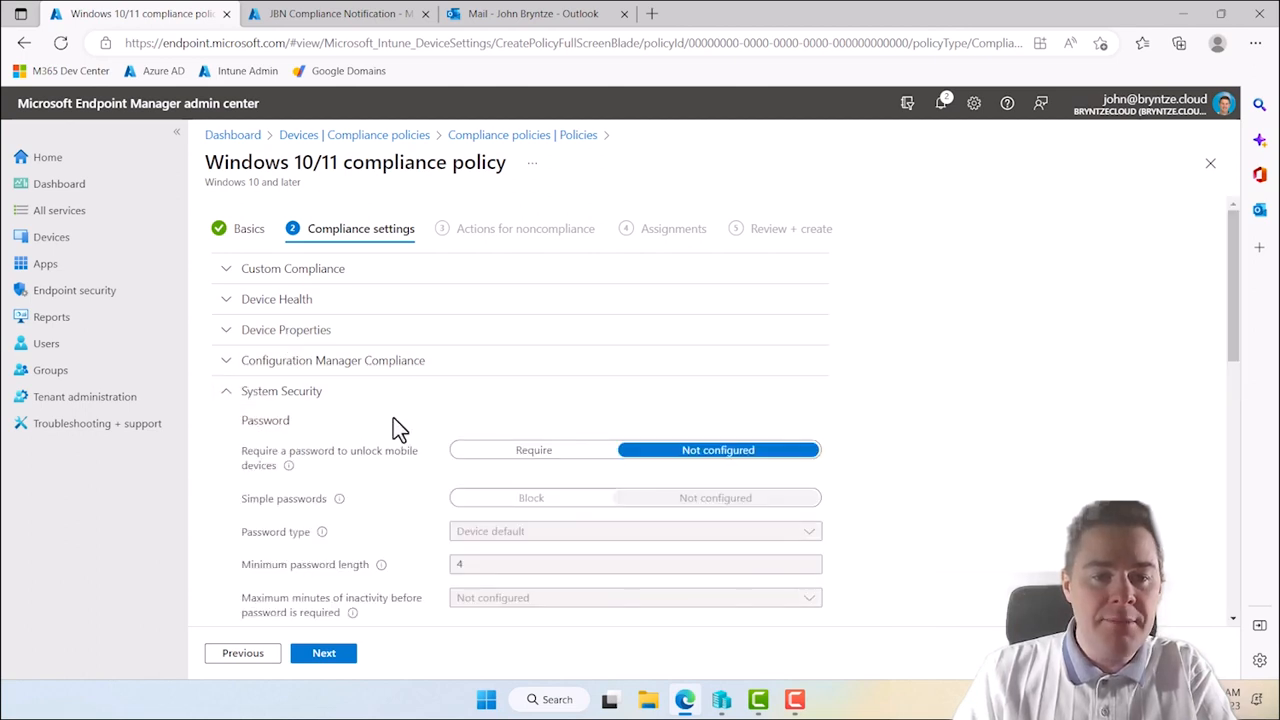
{"action": "scroll", "coordinate": [440, 421], "scroll_direction": "down", "scroll_amount": 1}
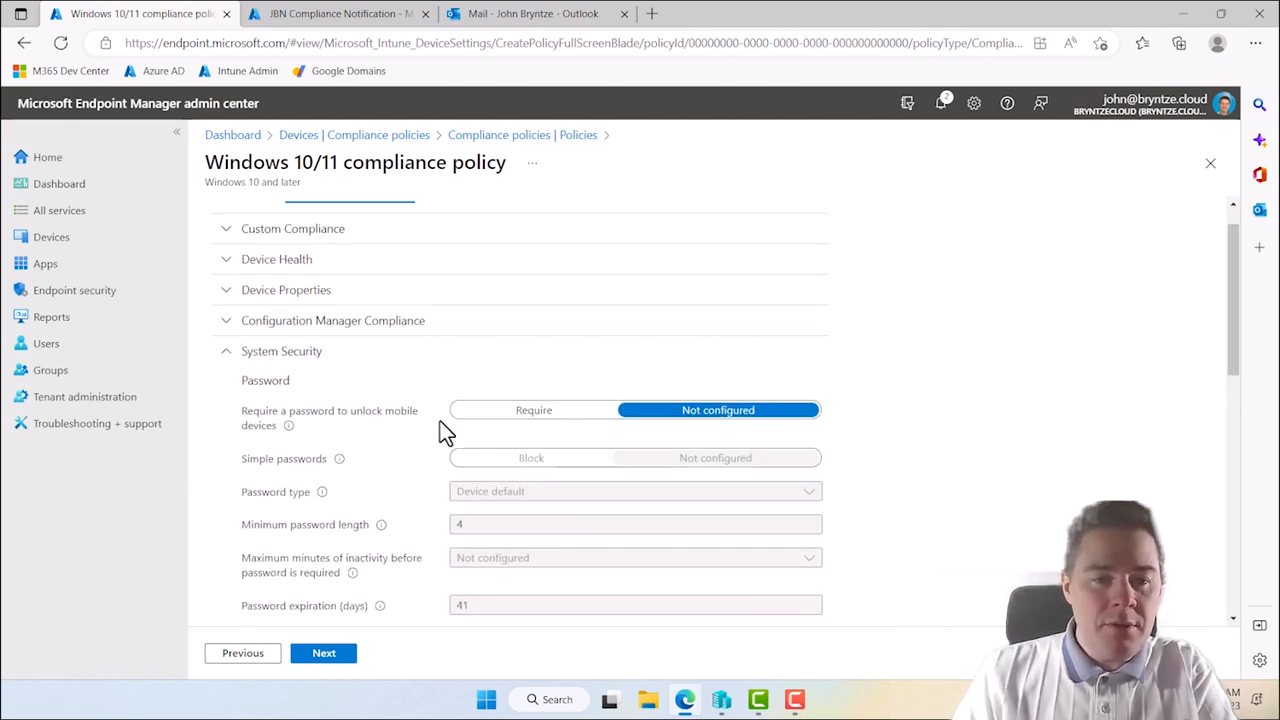
{"action": "scroll", "coordinate": [614, 400], "scroll_direction": "down", "scroll_amount": 1}
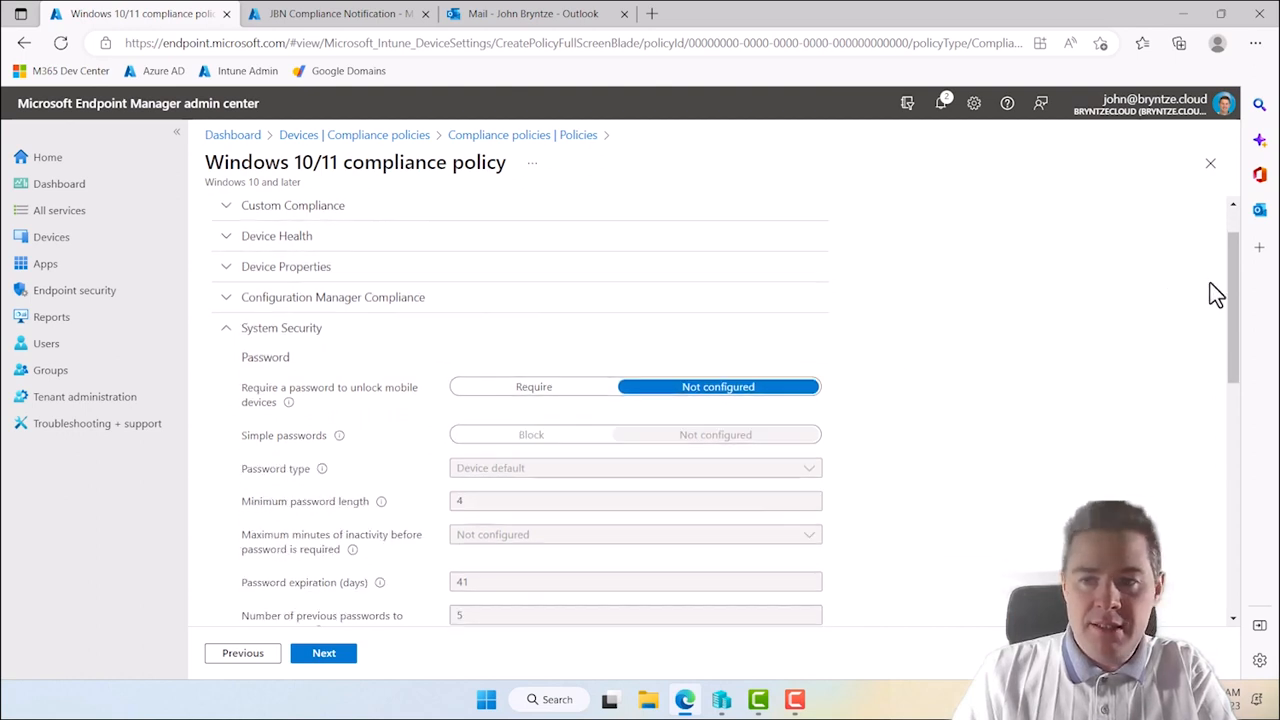
{"action": "left_click_drag", "start_coordinate": [1237, 293], "coordinate": [1230, 411]}
{"action": "scroll", "coordinate": [1222, 420], "scroll_direction": "down", "scroll_amount": 4}
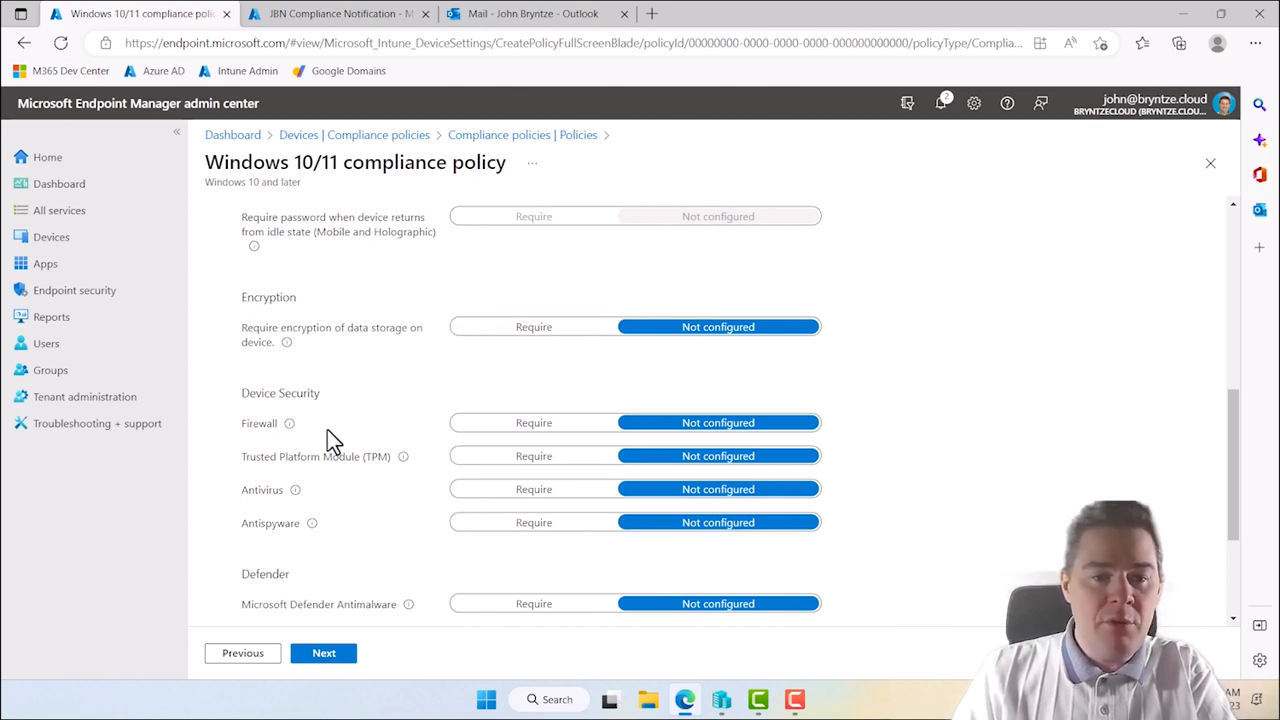
{"action": "left_click", "coordinate": [537, 424]}
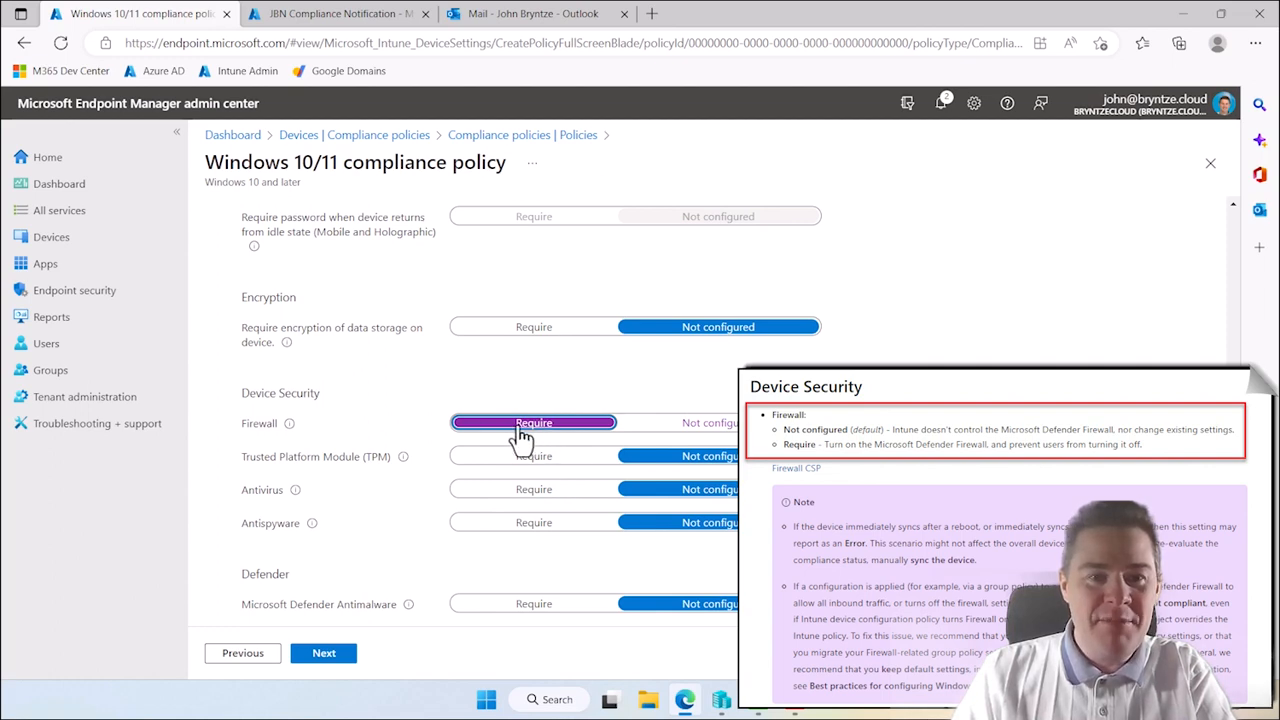
{"action": "mouse_move", "coordinate": [289, 426]}
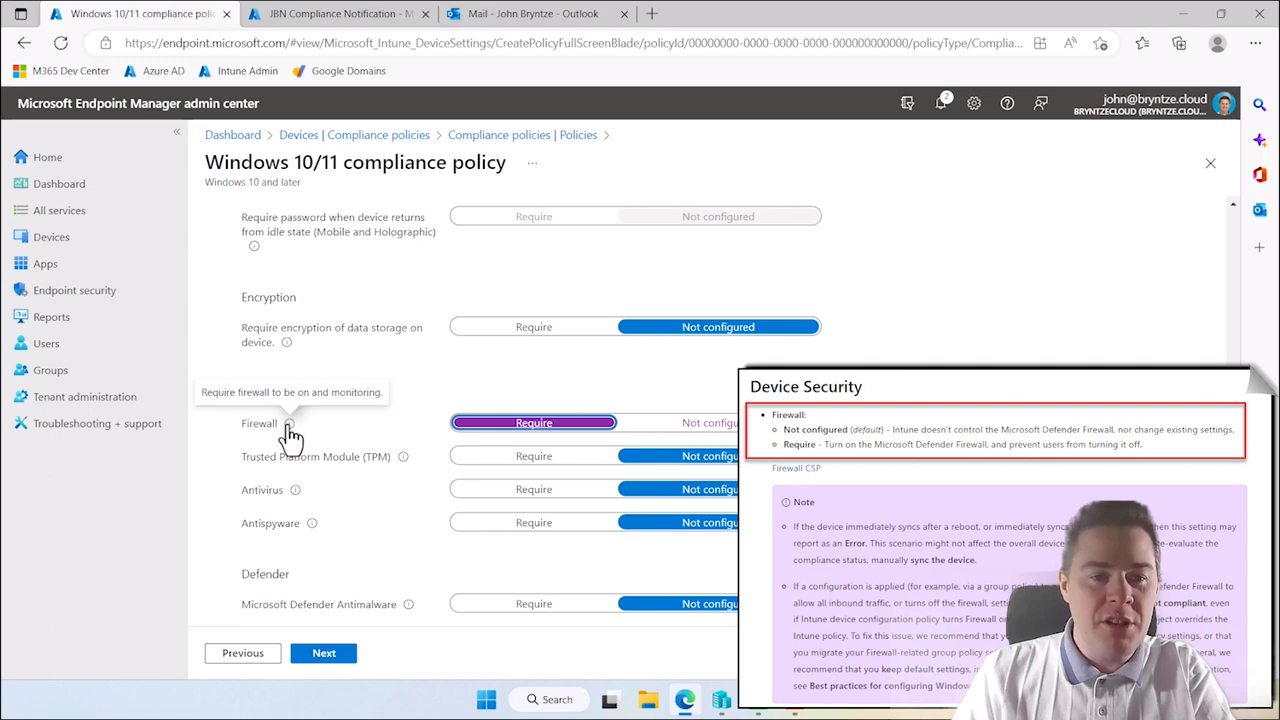
{"action": "left_click", "coordinate": [326, 656]}
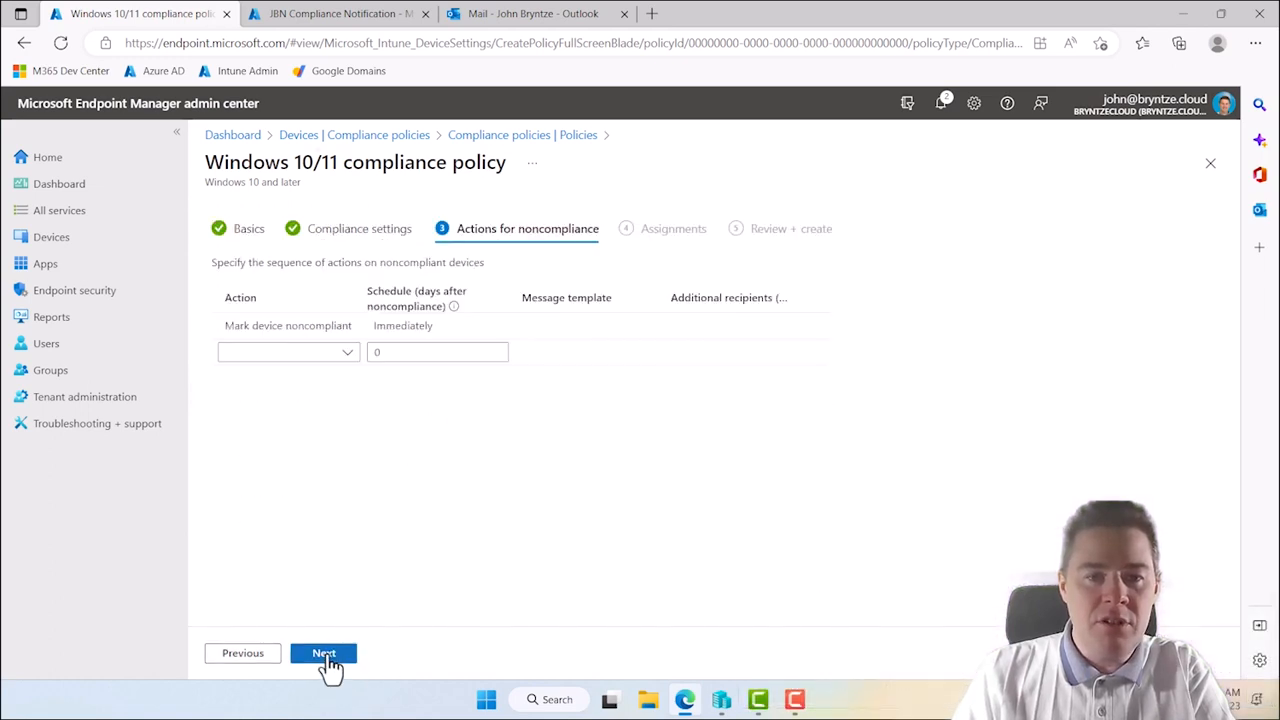
Add a noncompliance action that sends email to the end user, scheduled 0 days after noncompliance
{"action": "left_click", "coordinate": [346, 360]}
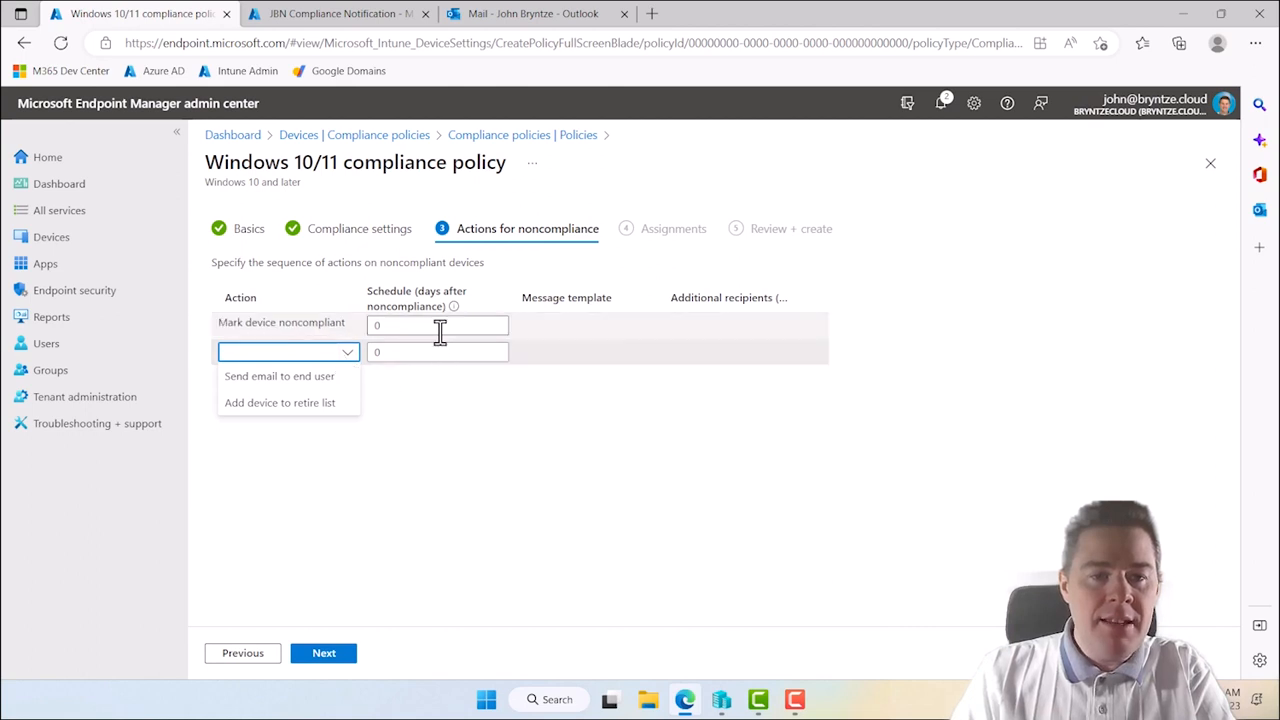
{"action": "left_click", "coordinate": [439, 330]}
{"action": "left_click", "coordinate": [444, 414]}
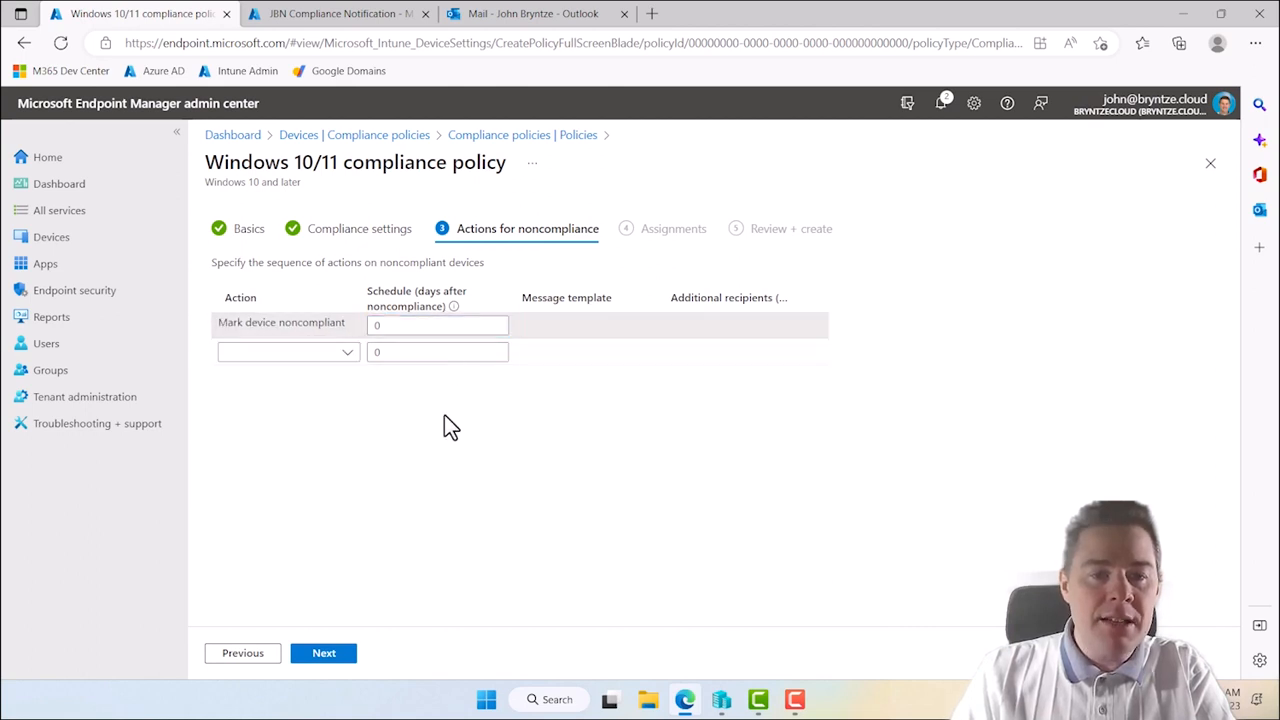
{"action": "left_click", "coordinate": [347, 360]}
{"action": "left_click", "coordinate": [300, 377]}
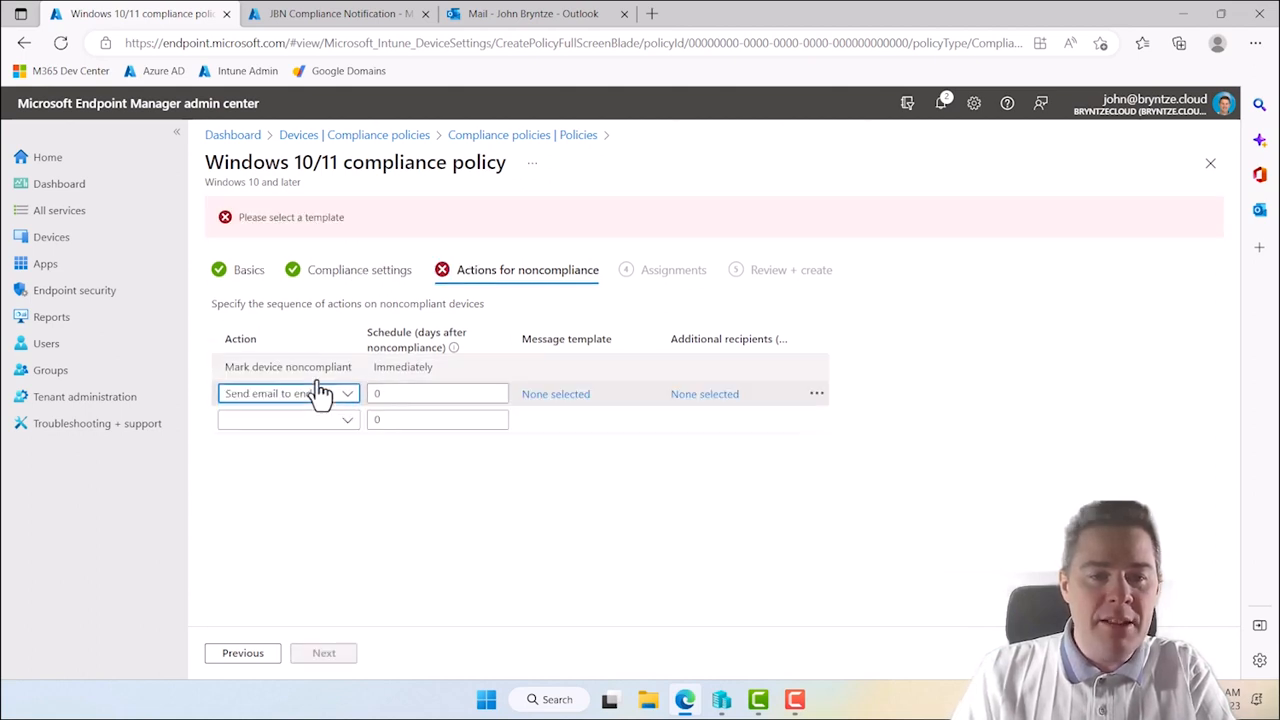
{"action": "left_click", "coordinate": [422, 394]}
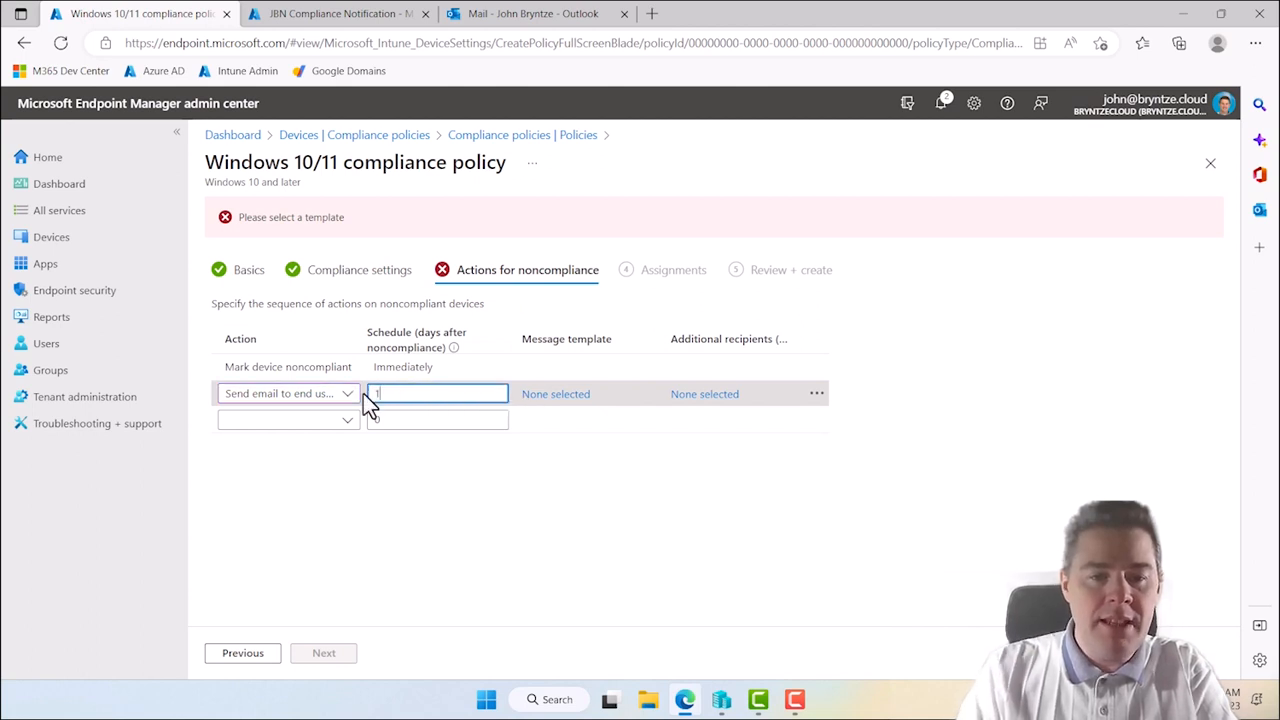
{"action": "type", "text": "1"}
{"action": "key", "text": "BackSpace"}
{"action": "type", "text": "0"}
{"action": "left_click", "coordinate": [617, 454]}
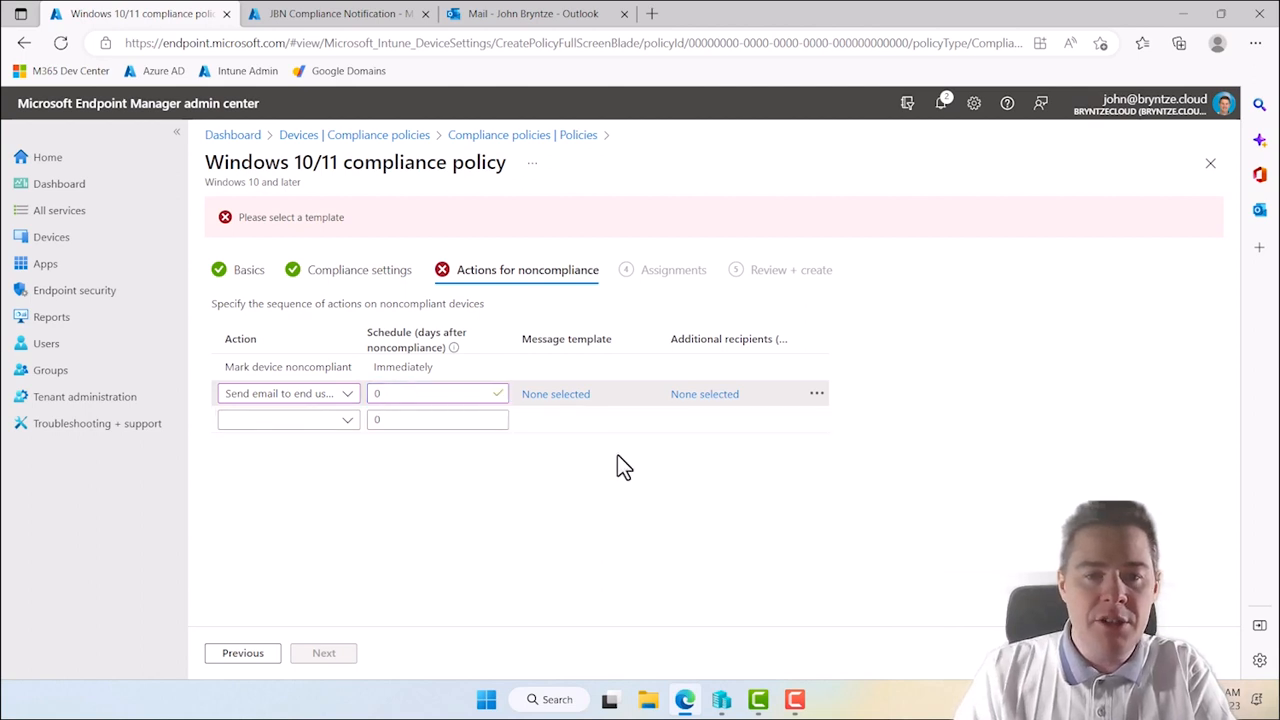
Use the JBN Compliance Notification message template for the email action and proceed to the assignments
{"action": "left_click", "coordinate": [560, 395]}
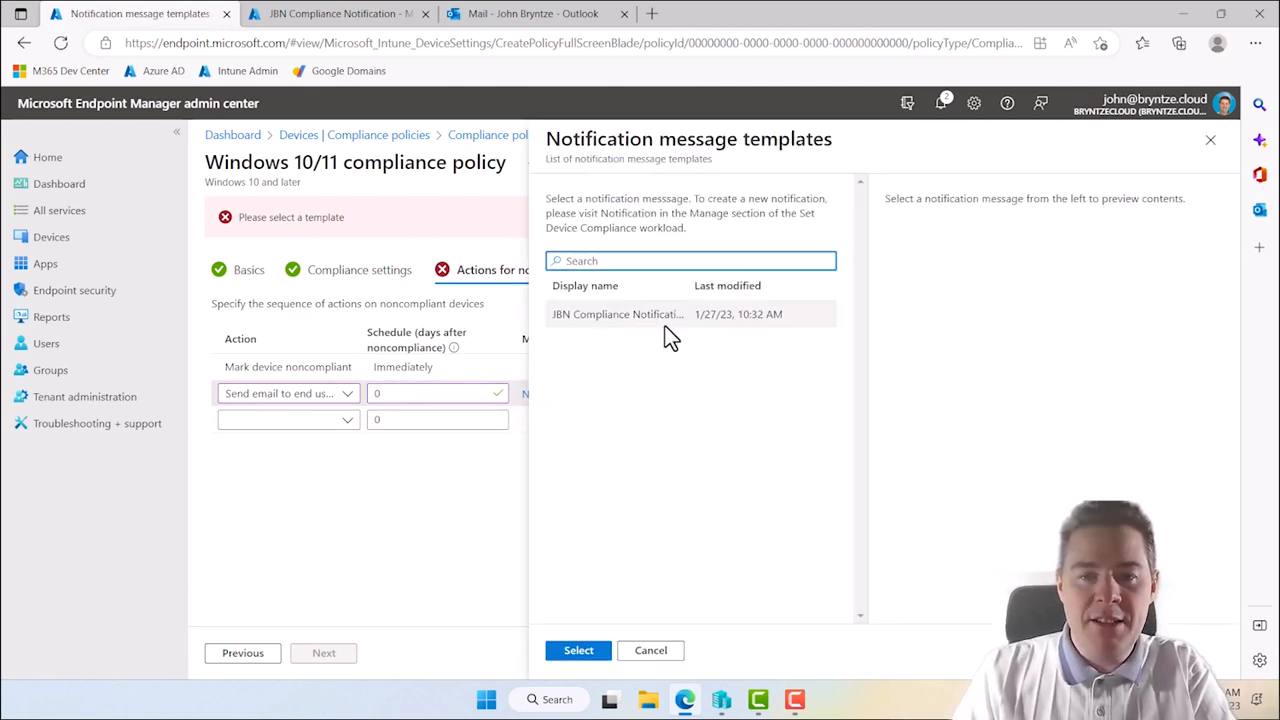
{"action": "left_click", "coordinate": [616, 318]}
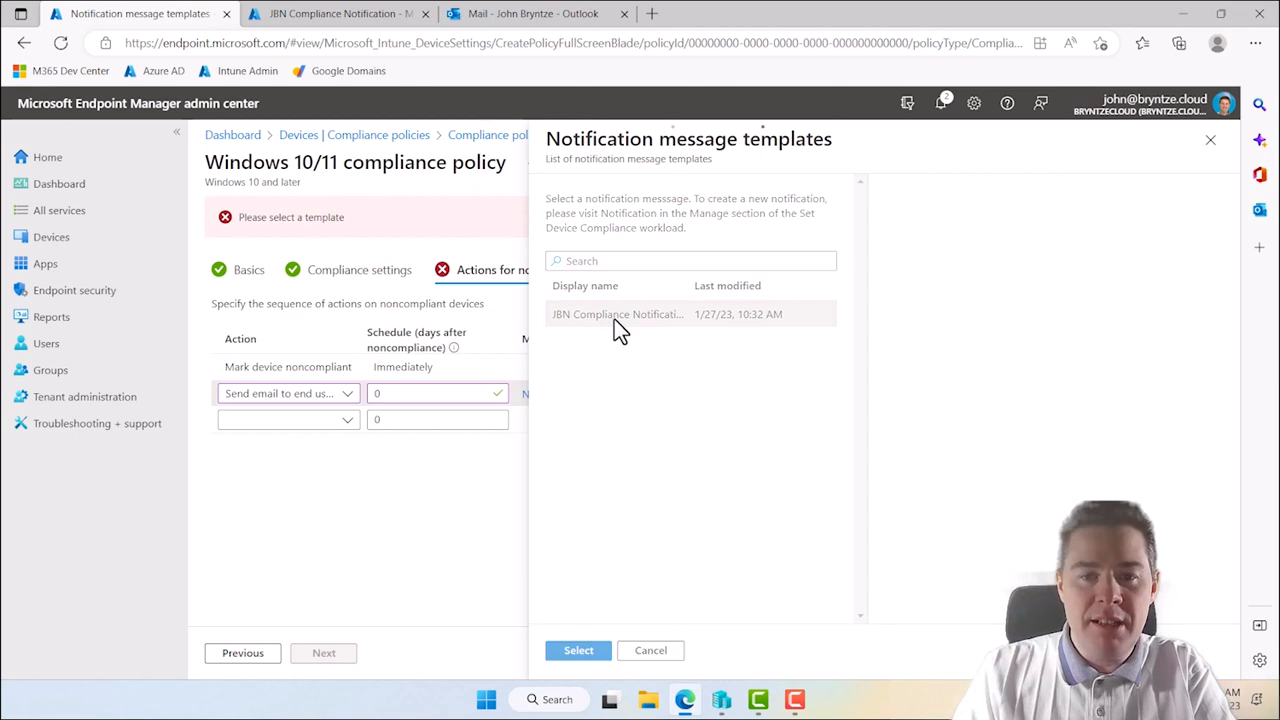
{"action": "left_click", "coordinate": [578, 652]}
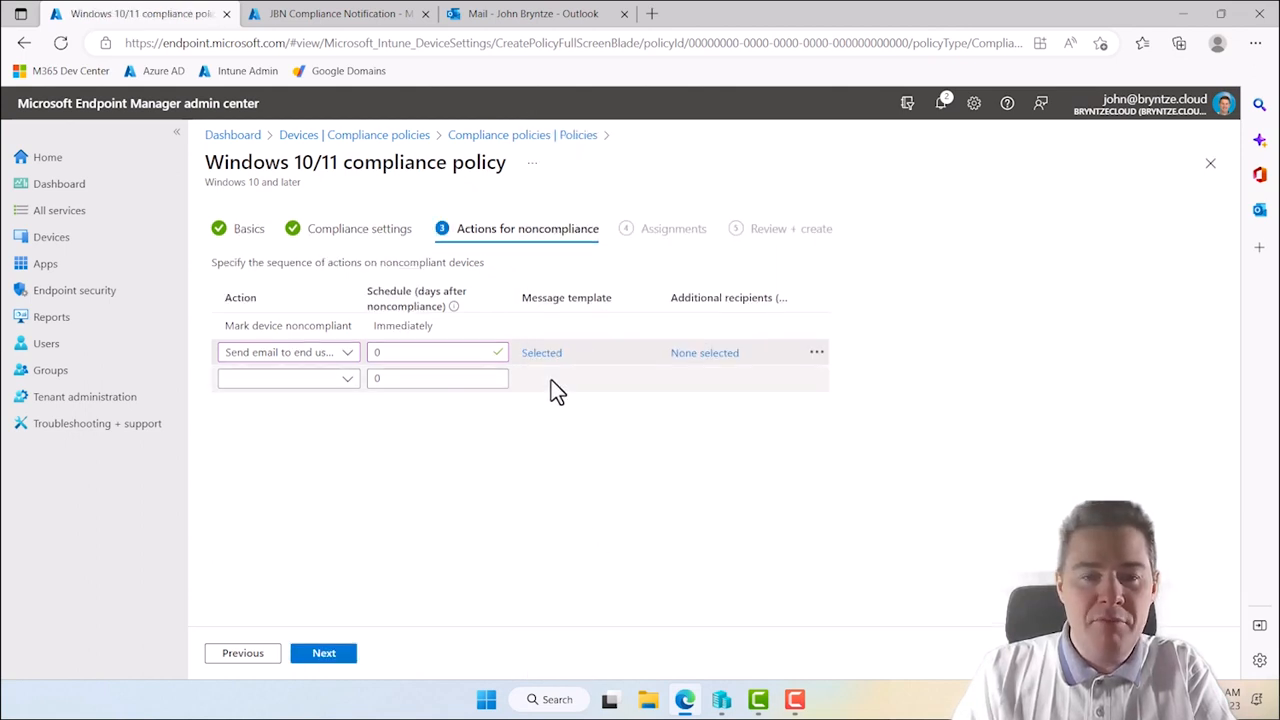
{"action": "left_click", "coordinate": [324, 660]}
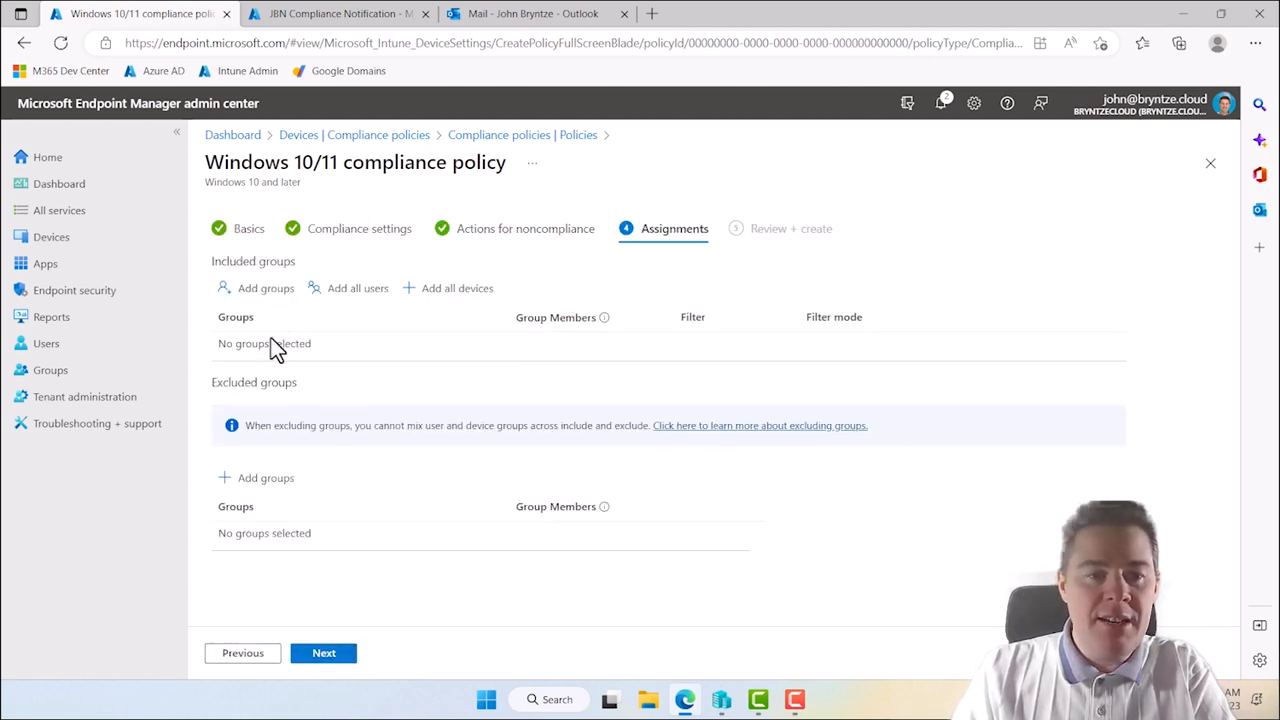
Include the JBN - All Windows Devices group in the assignments and create the firewall policy
{"action": "left_click", "coordinate": [266, 290]}
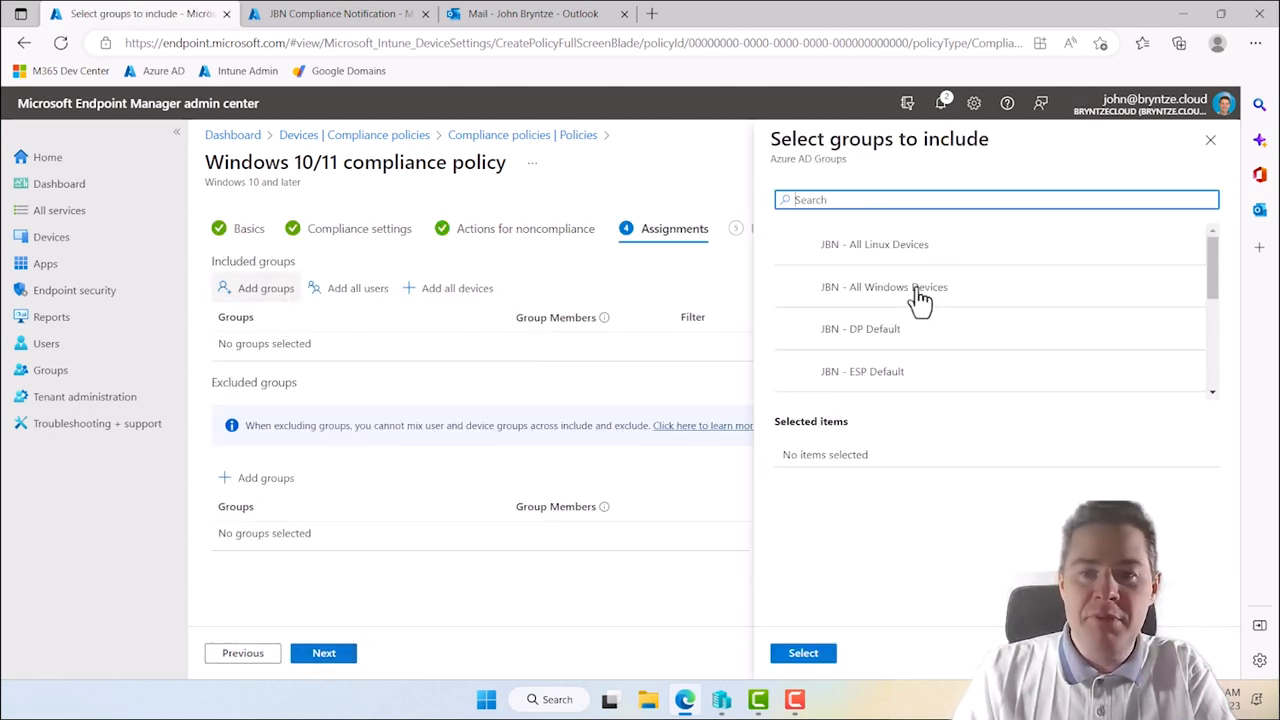
{"action": "left_click", "coordinate": [914, 300]}
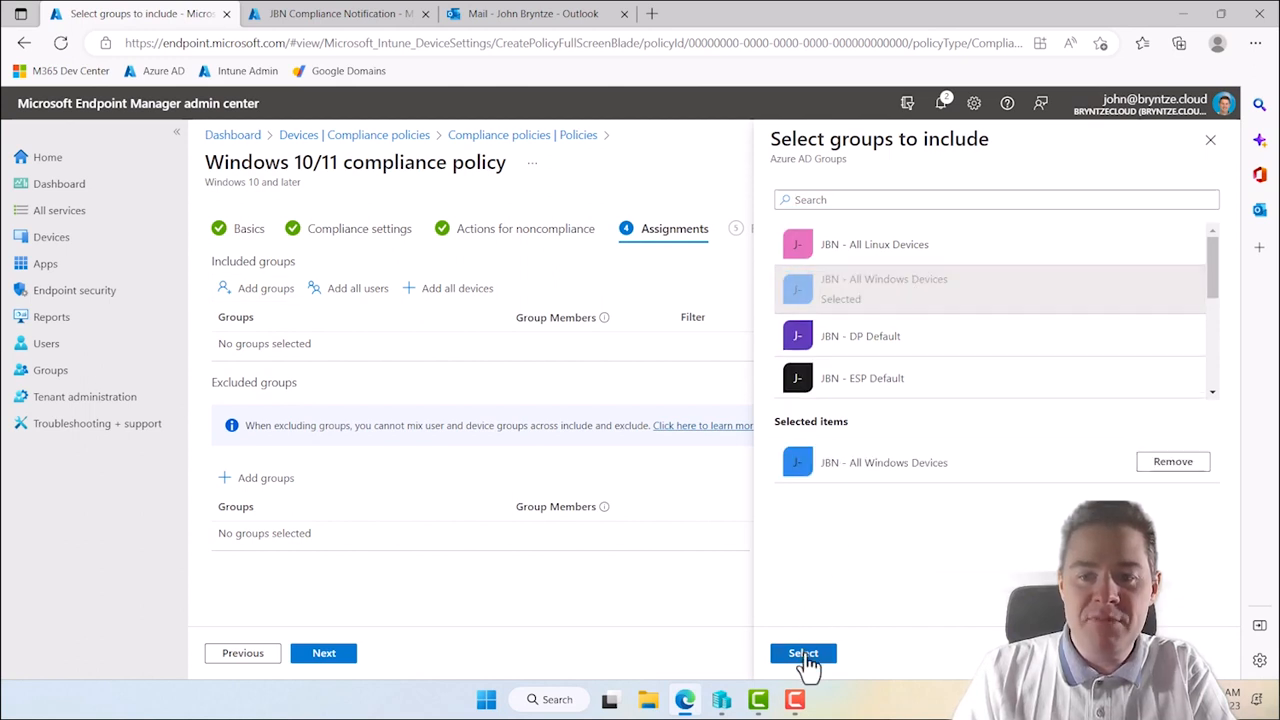
{"action": "left_click", "coordinate": [803, 654]}
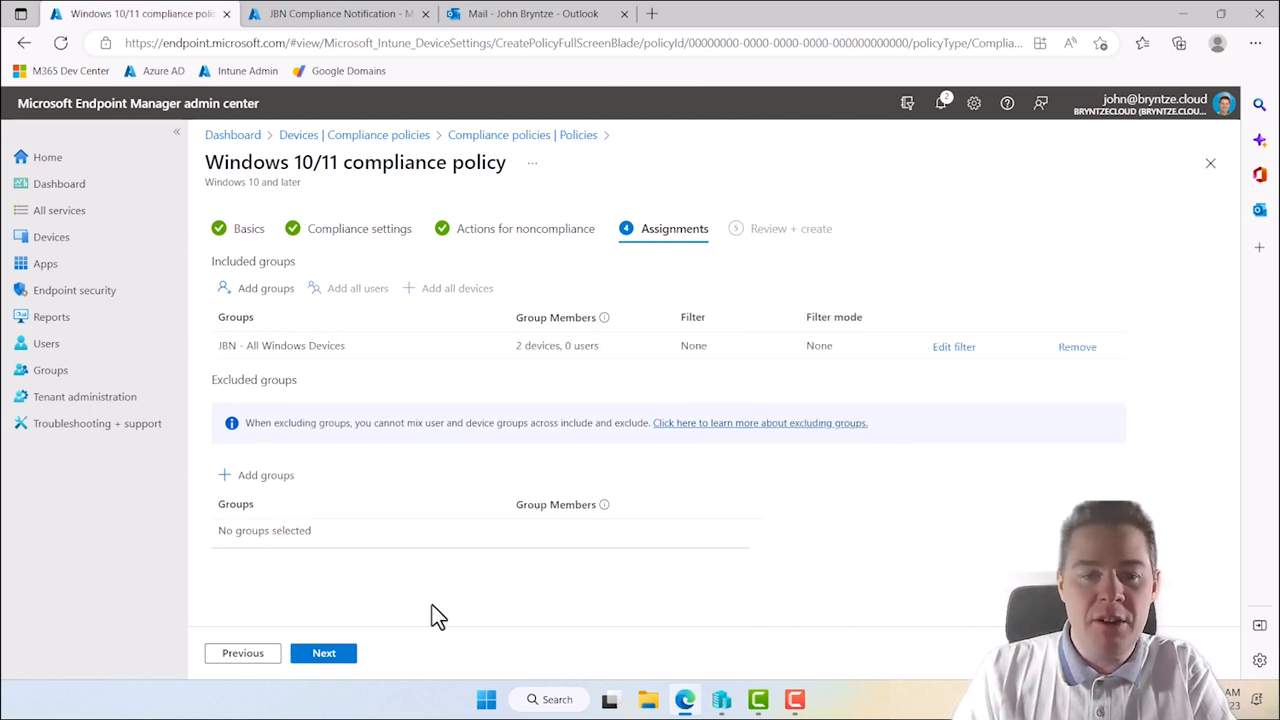
{"action": "left_click", "coordinate": [330, 660]}
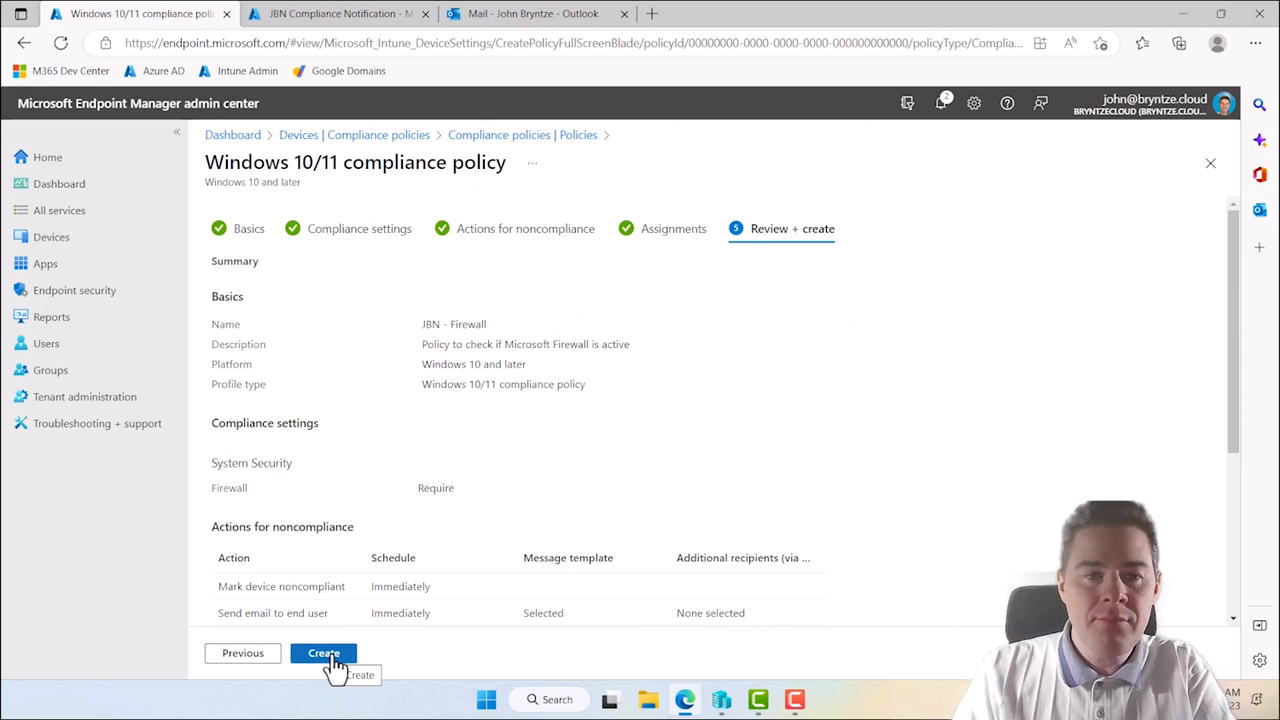
{"action": "left_click", "coordinate": [324, 654]}
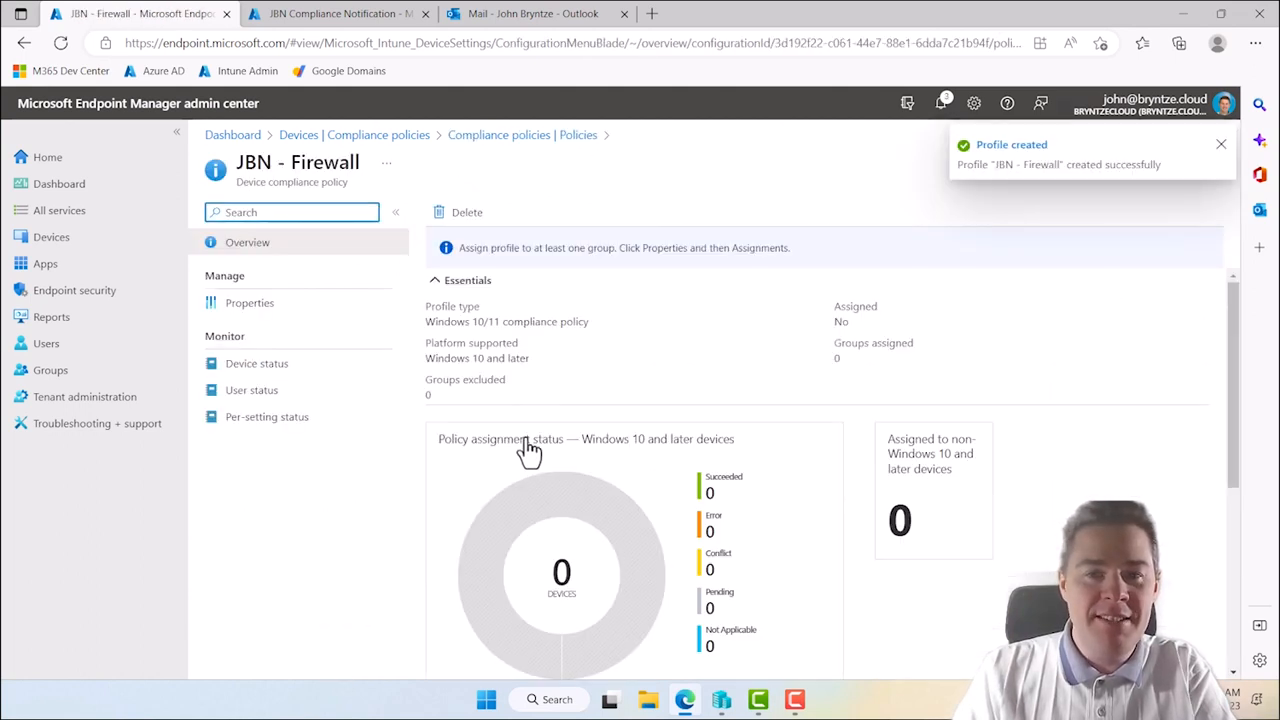
Return to the compliance policies list and start another policy for Windows 10 and later
{"action": "left_click", "coordinate": [474, 138]}
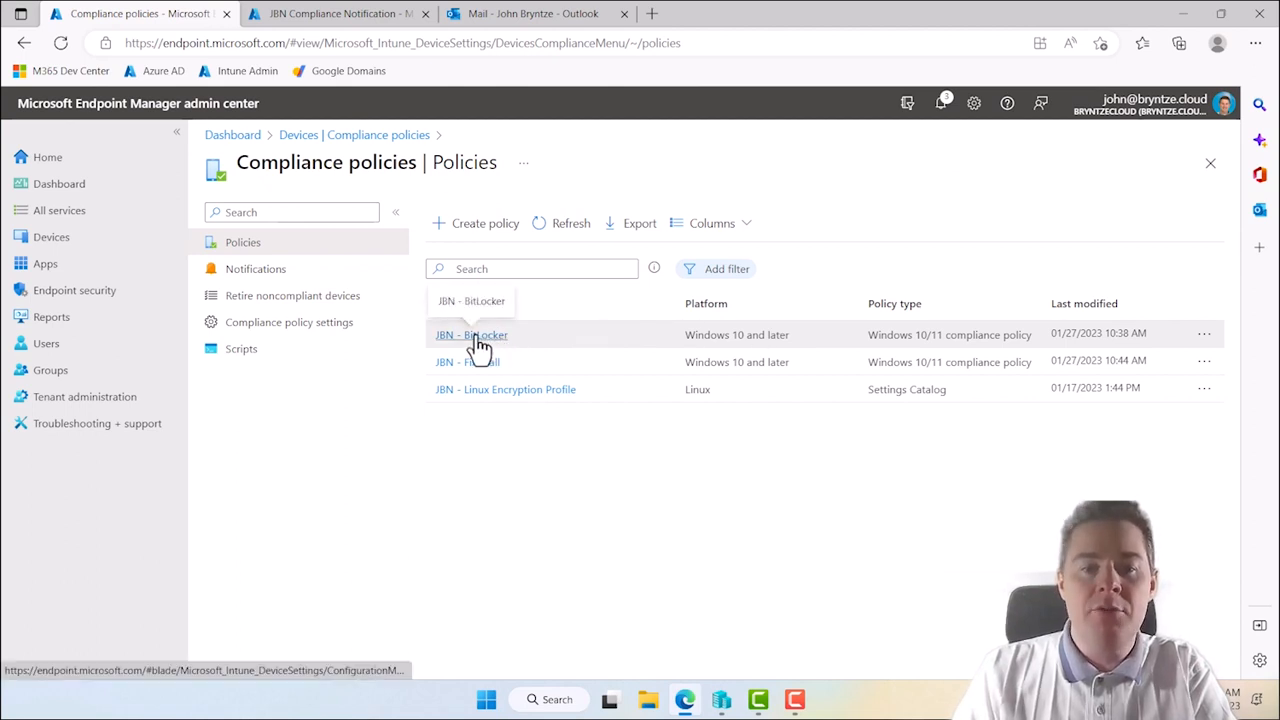
{"action": "left_click", "coordinate": [486, 232]}
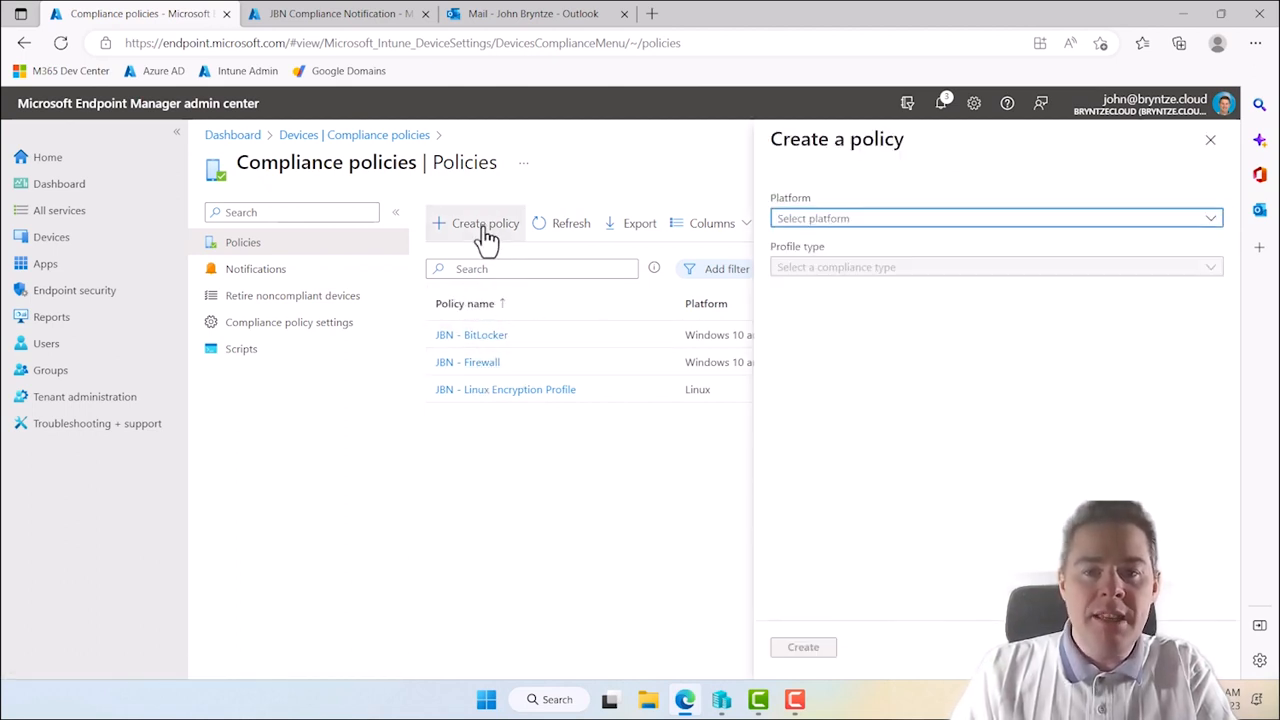
{"action": "left_click", "coordinate": [810, 222]}
{"action": "left_click", "coordinate": [815, 405]}
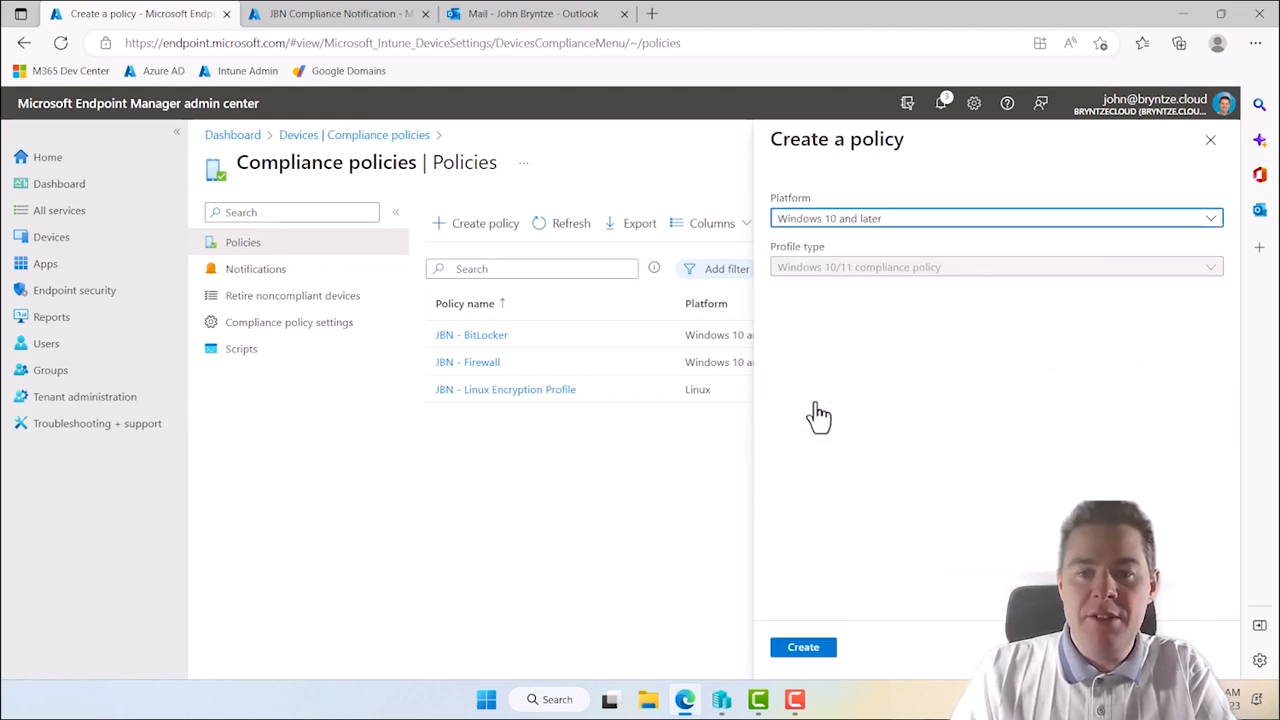
{"action": "left_click", "coordinate": [805, 648]}
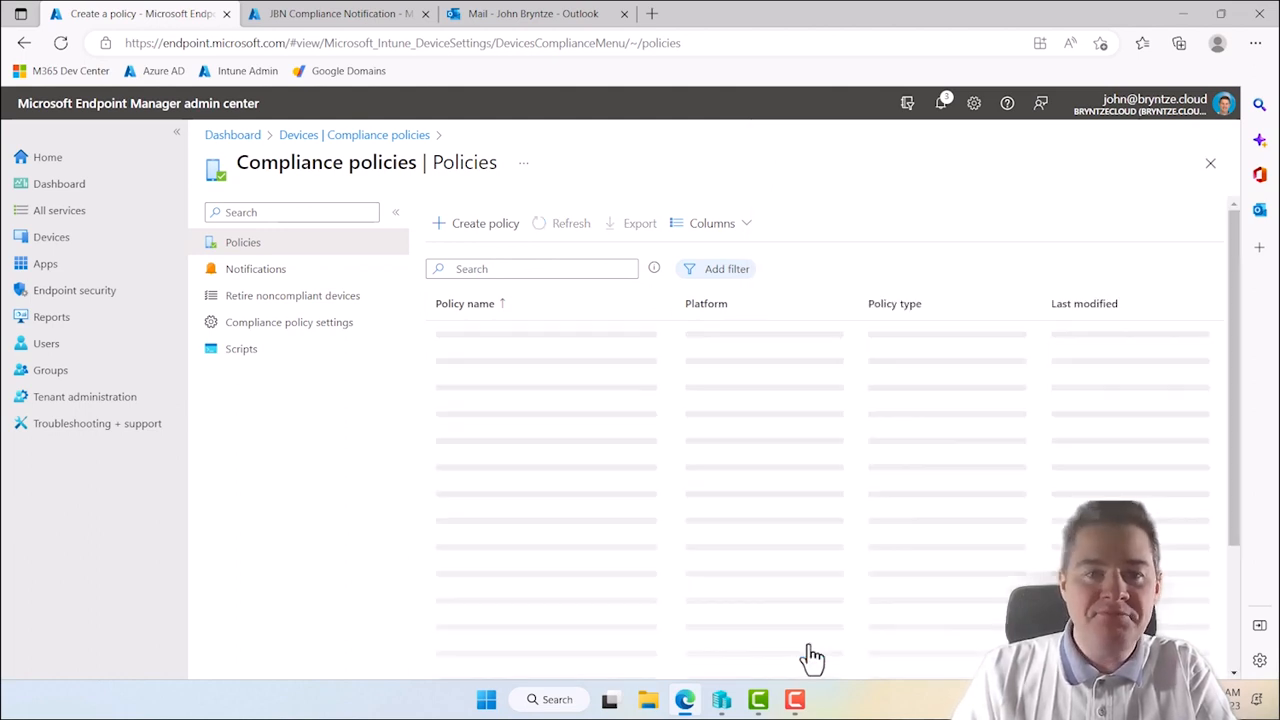
Name the new policy "JBN - AntiVirus" with the description "Policy checking AntiVirus is active" and proceed to the compliance settings
{"action": "left_click", "coordinate": [470, 264]}
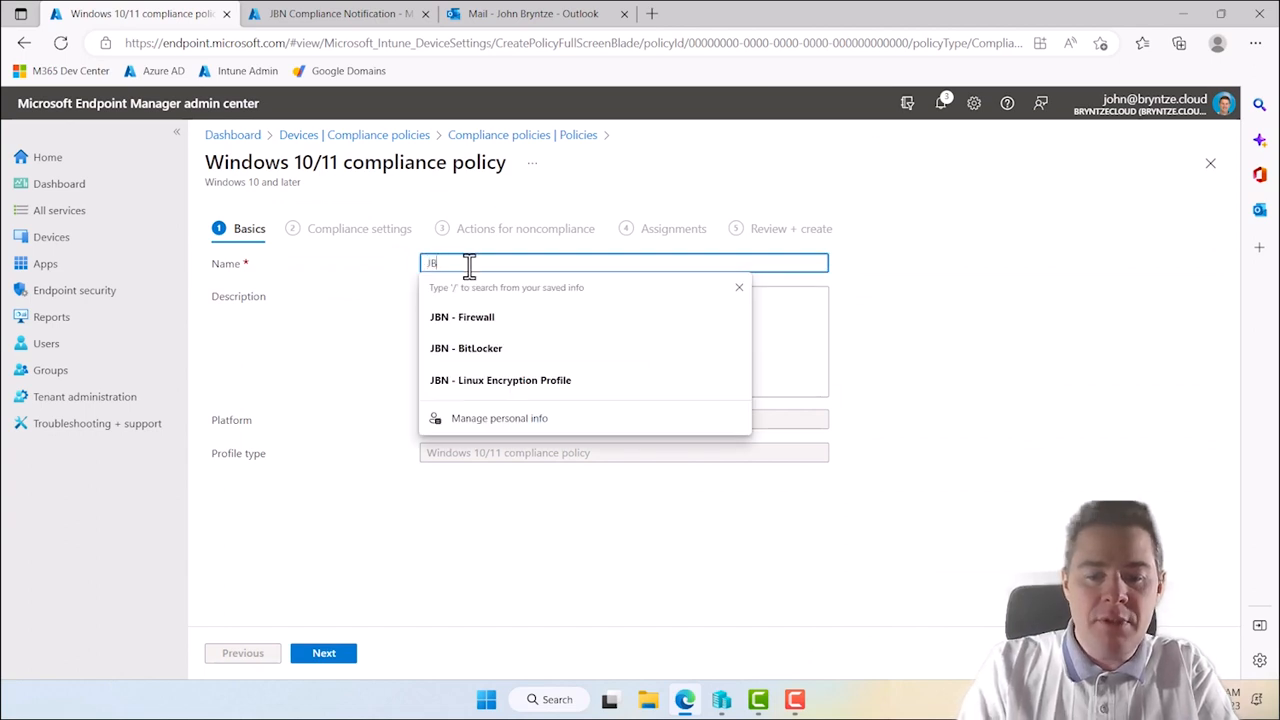
{"action": "type", "text": "JBN - "}
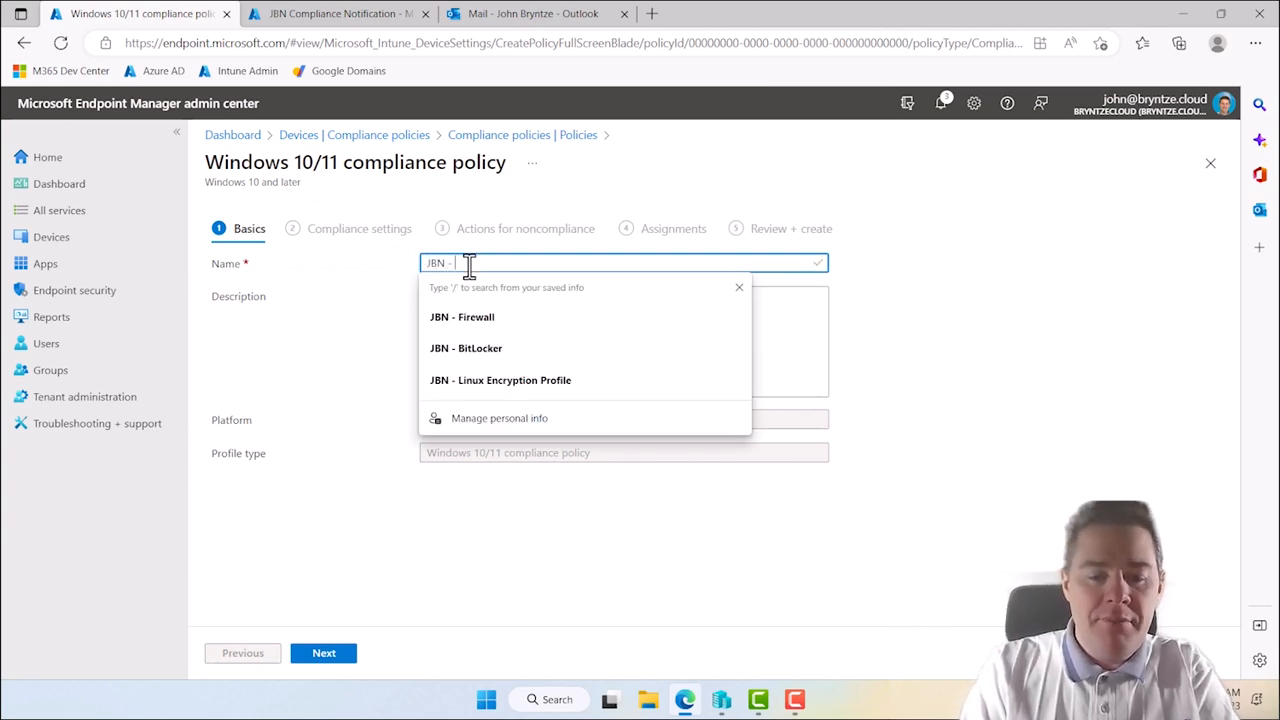
{"action": "type", "text": "AntiVirus"}
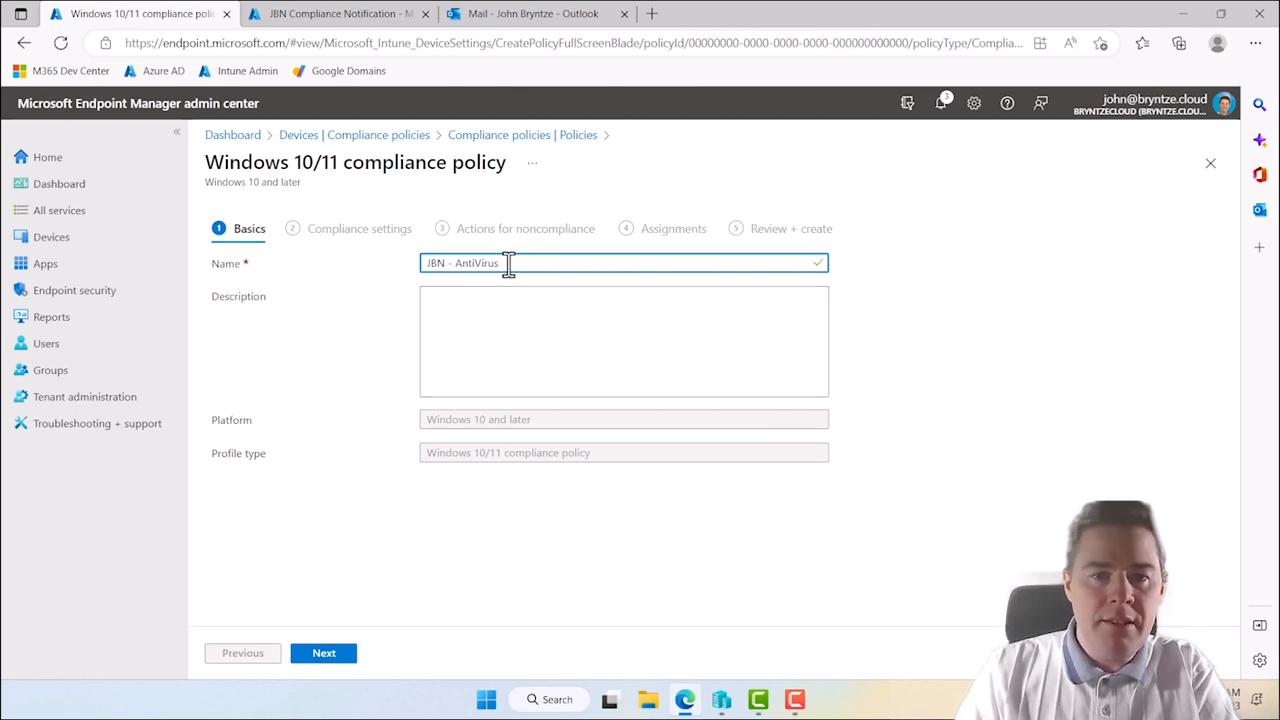
{"action": "left_click_drag", "start_coordinate": [509, 263], "coordinate": [466, 264]}
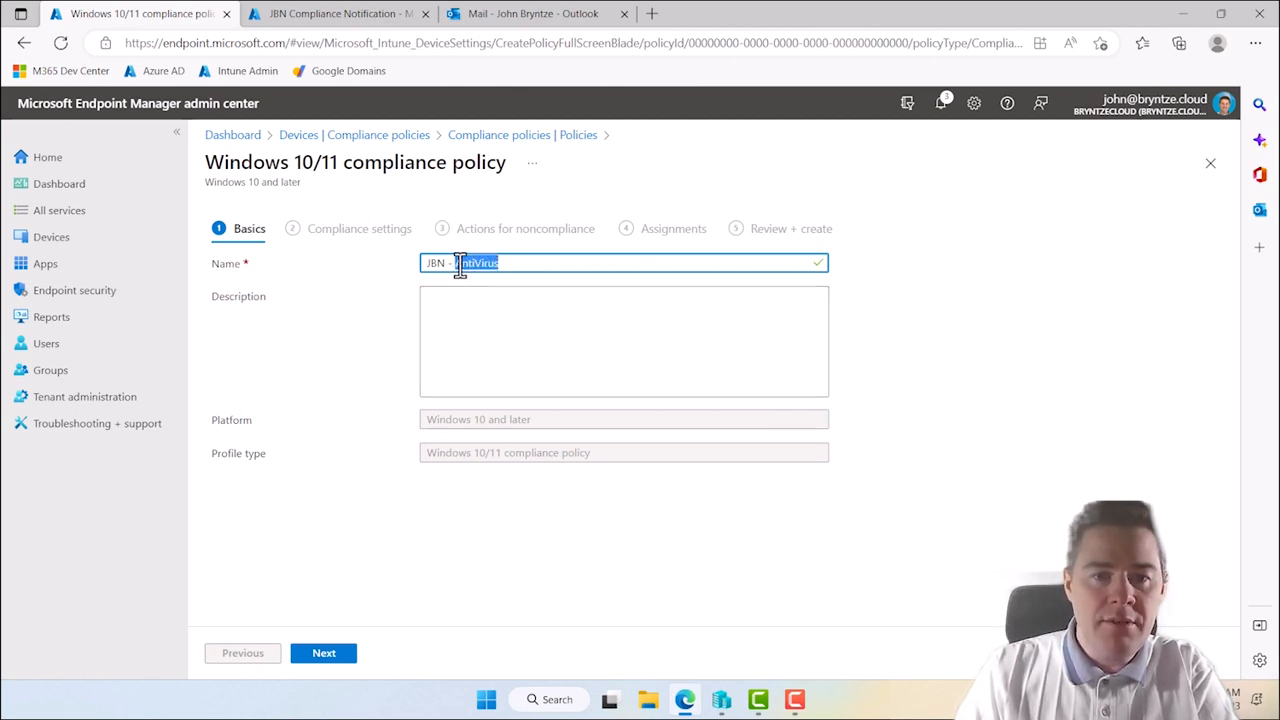
{"action": "left_click", "coordinate": [457, 314]}
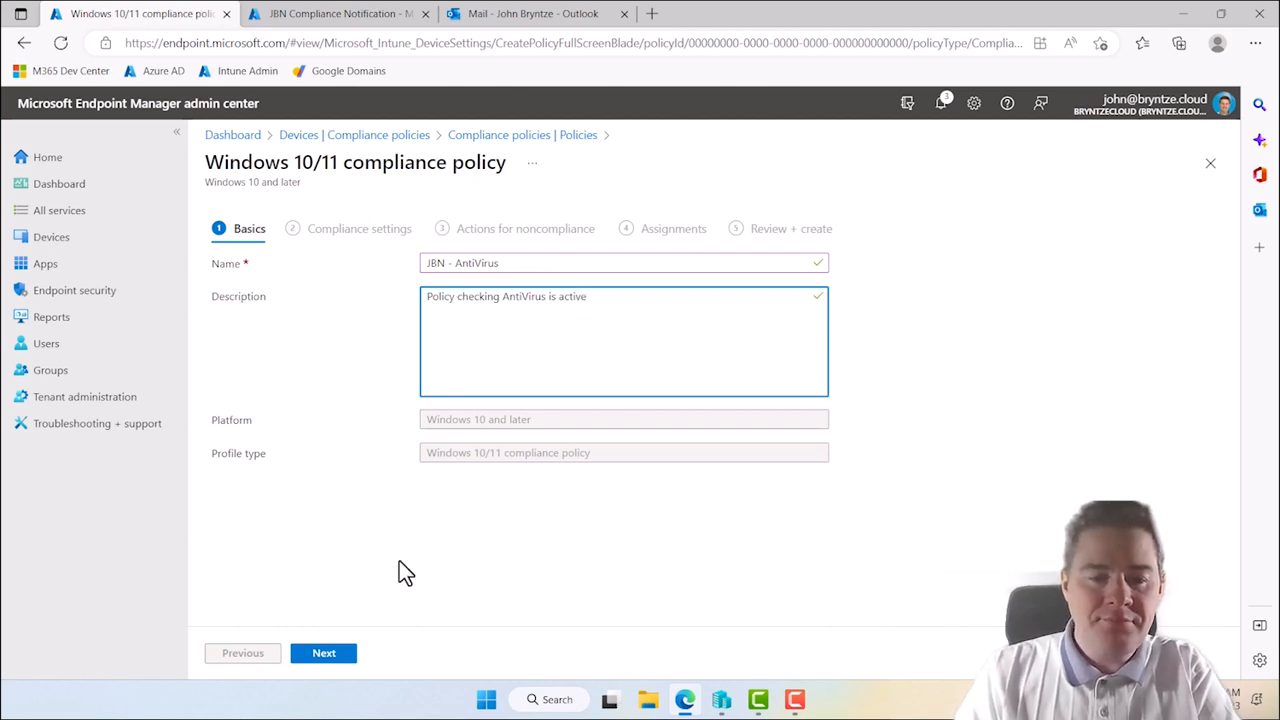
{"action": "left_click", "coordinate": [330, 658]}
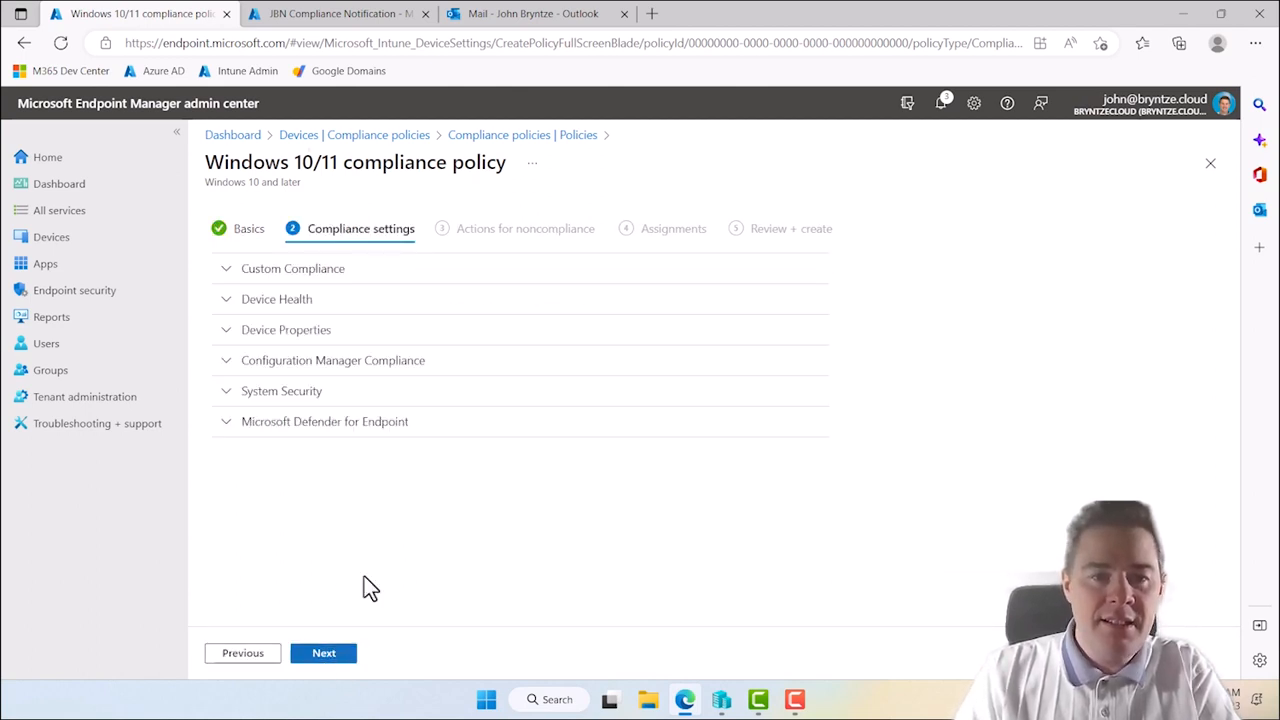
Require Antivirus under the System Security settings of the new policy and proceed to the noncompliance actions
{"action": "left_click", "coordinate": [224, 396]}
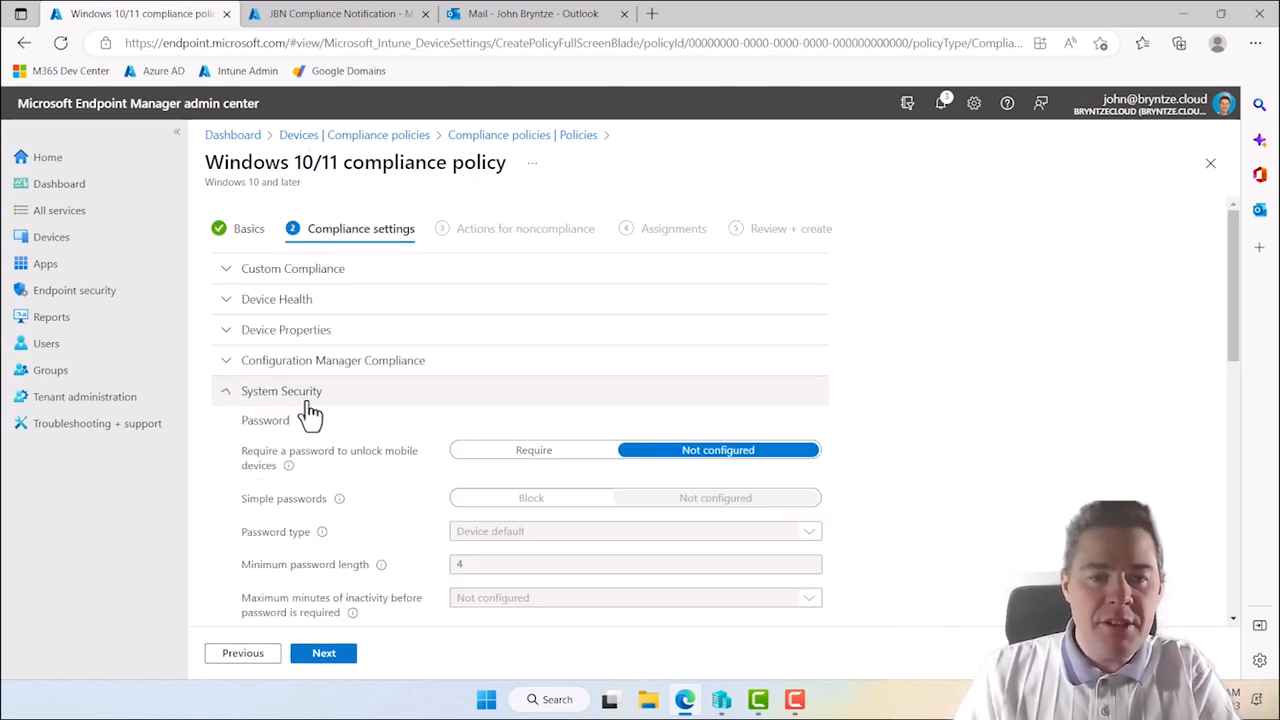
{"action": "scroll", "coordinate": [969, 462], "scroll_direction": "down", "scroll_amount": 3}
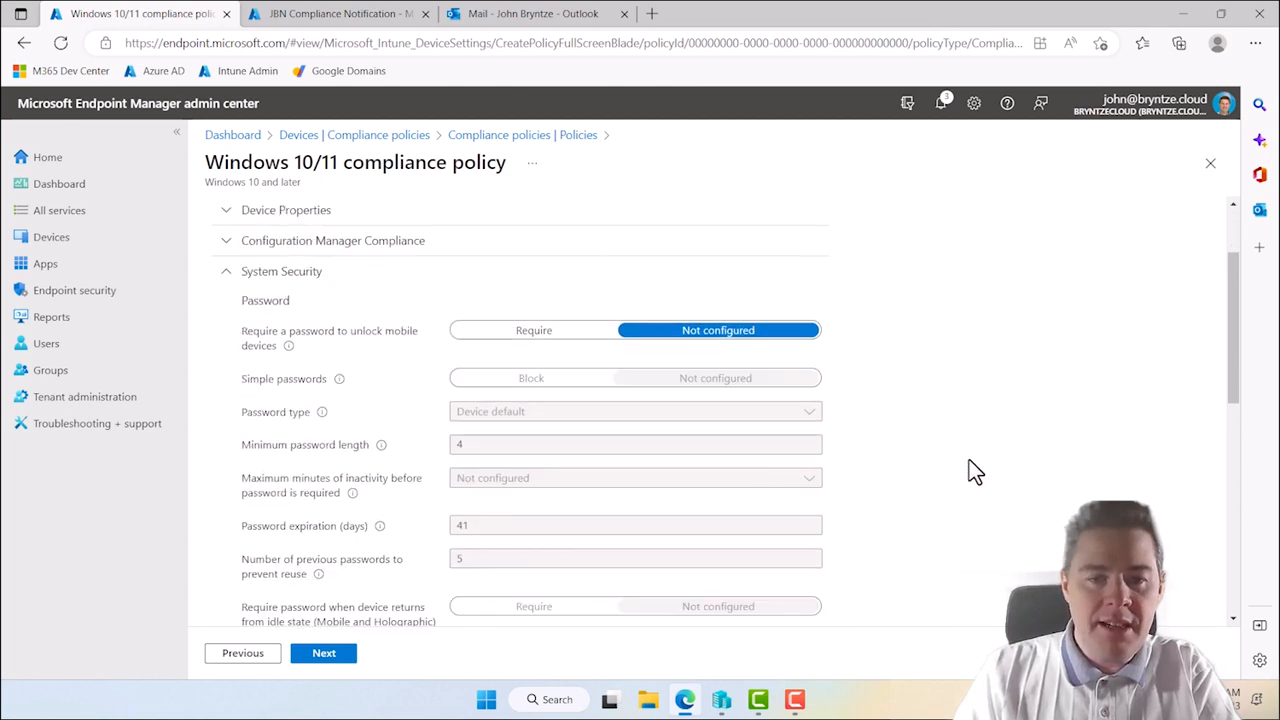
{"action": "scroll", "coordinate": [969, 460], "scroll_direction": "down", "scroll_amount": 2}
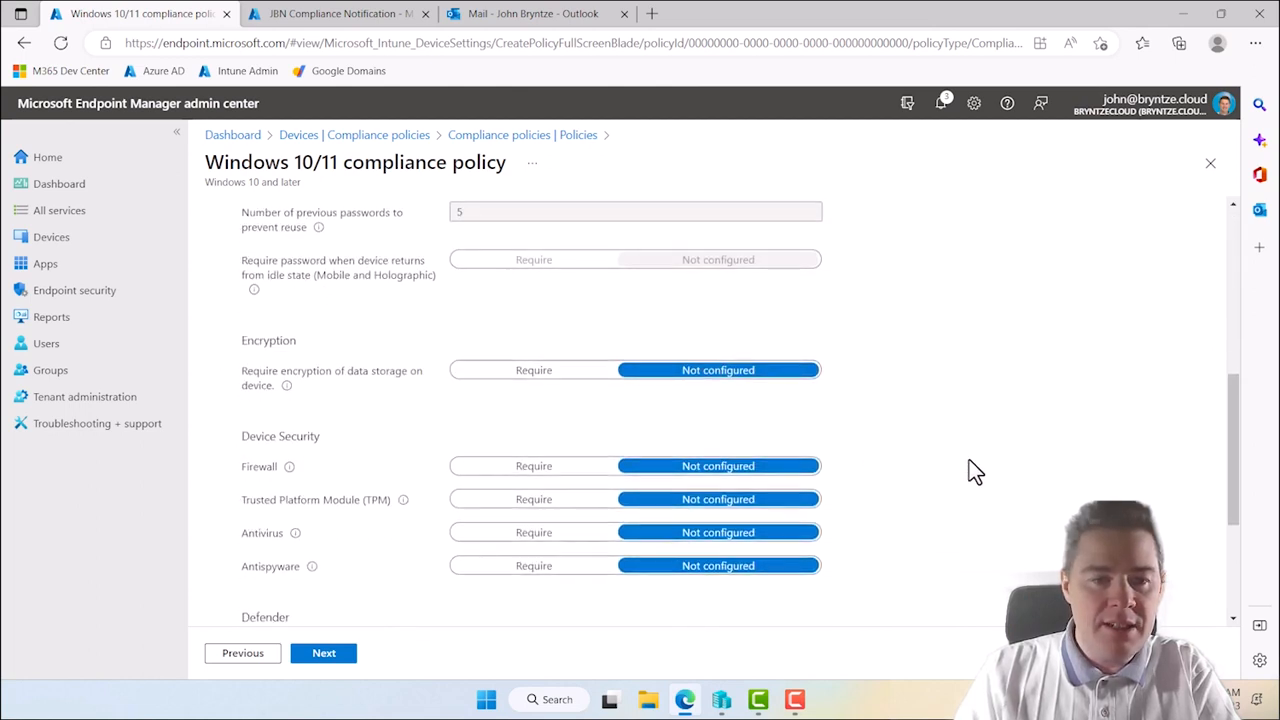
{"action": "left_click", "coordinate": [560, 528]}
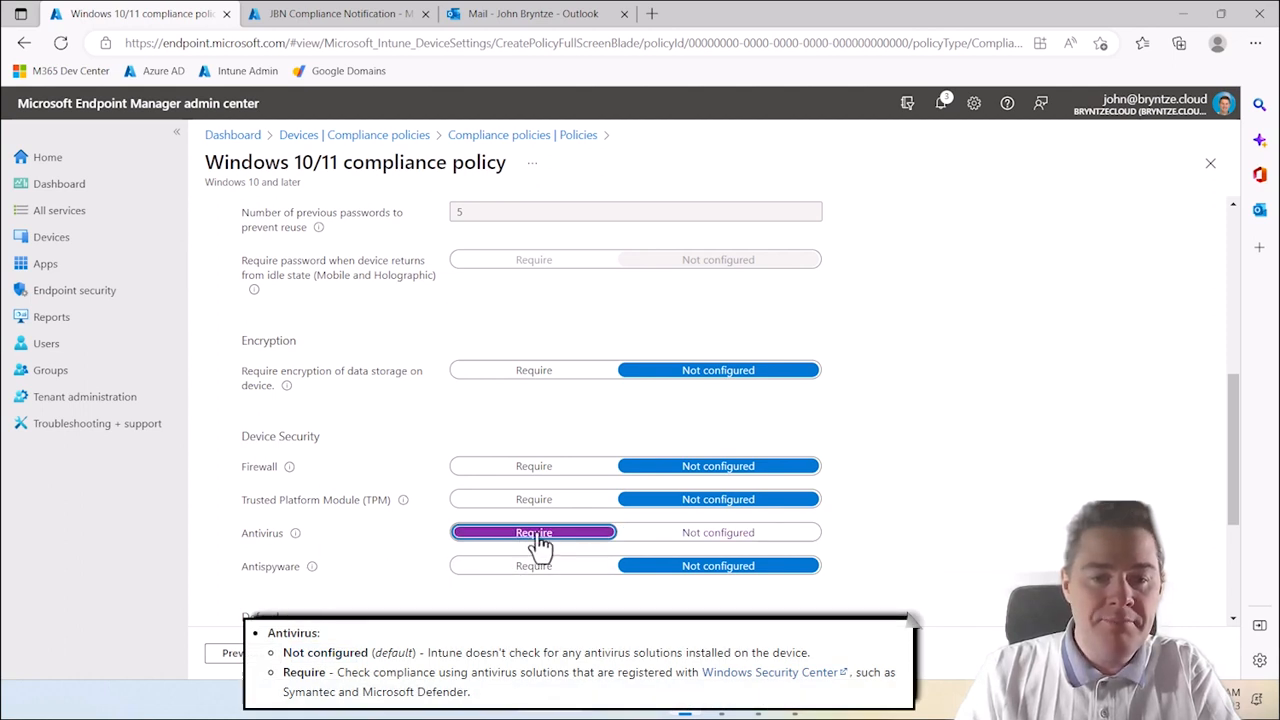
{"action": "left_click", "coordinate": [322, 655]}
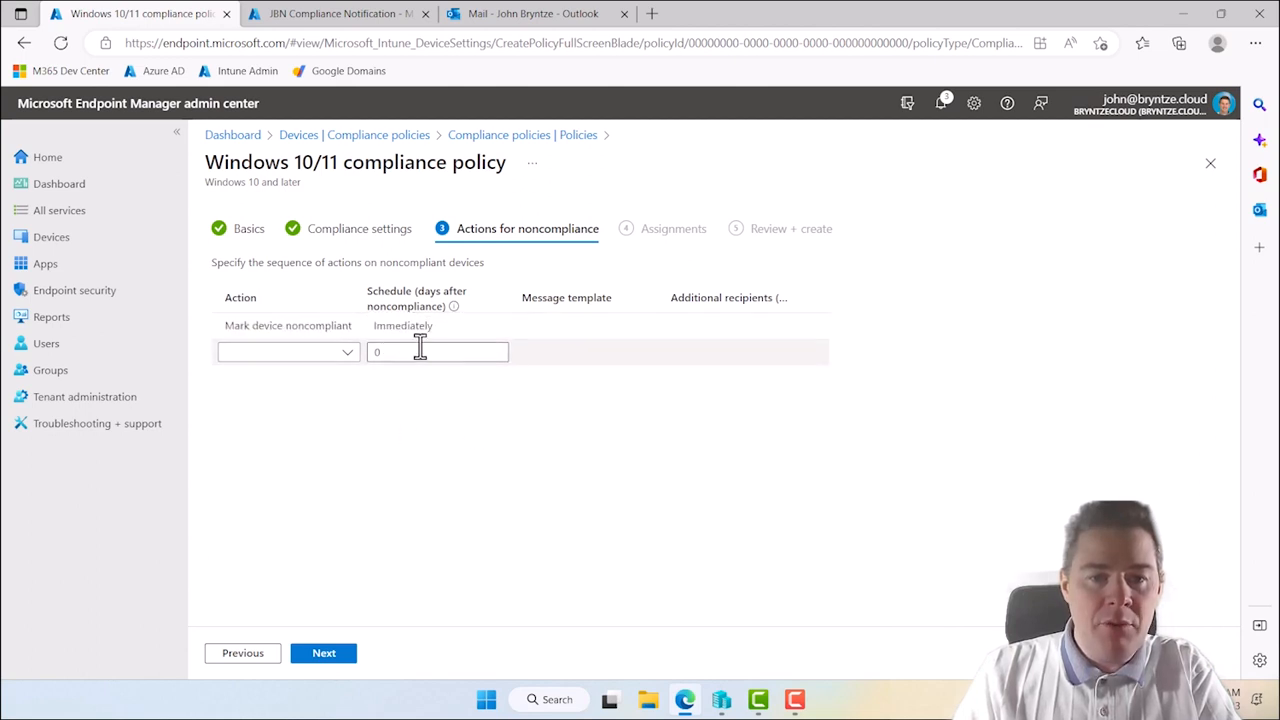
Leave the noncompliance actions at their defaults, include the JBN - All Windows Devices group in the assignments and create the antivirus policy
{"action": "left_click", "coordinate": [324, 655]}
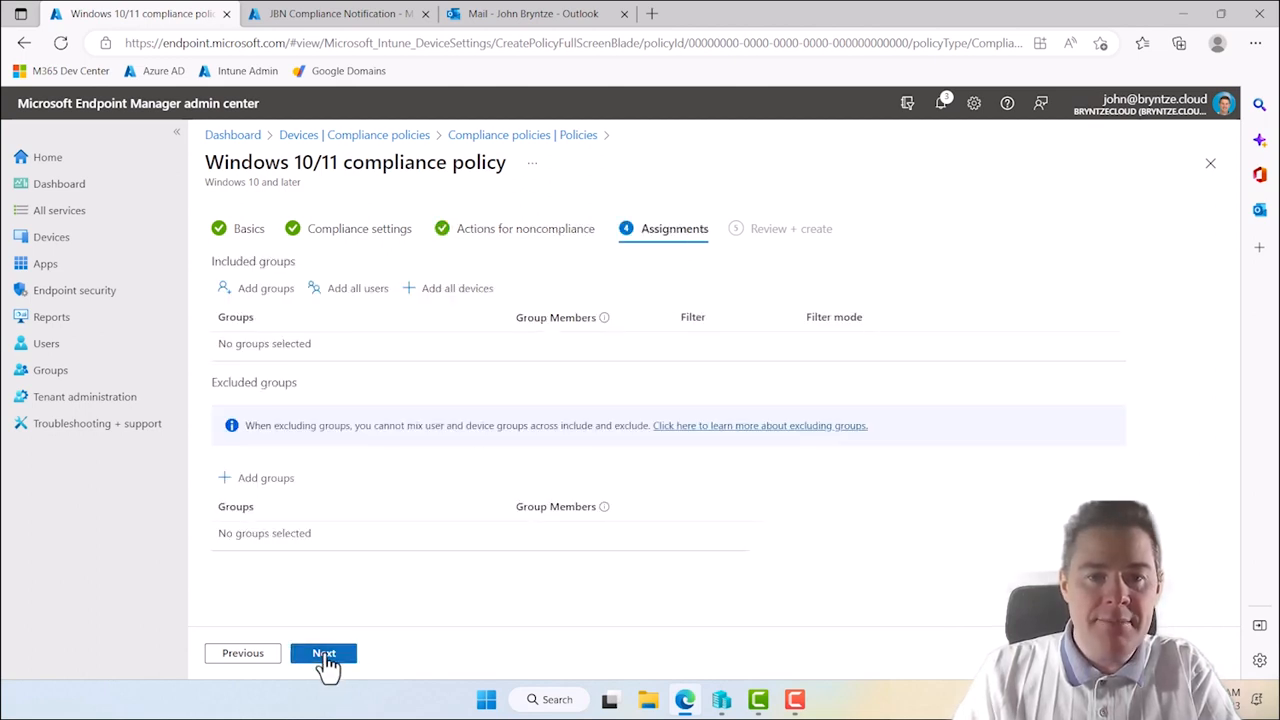
{"action": "left_click", "coordinate": [265, 292]}
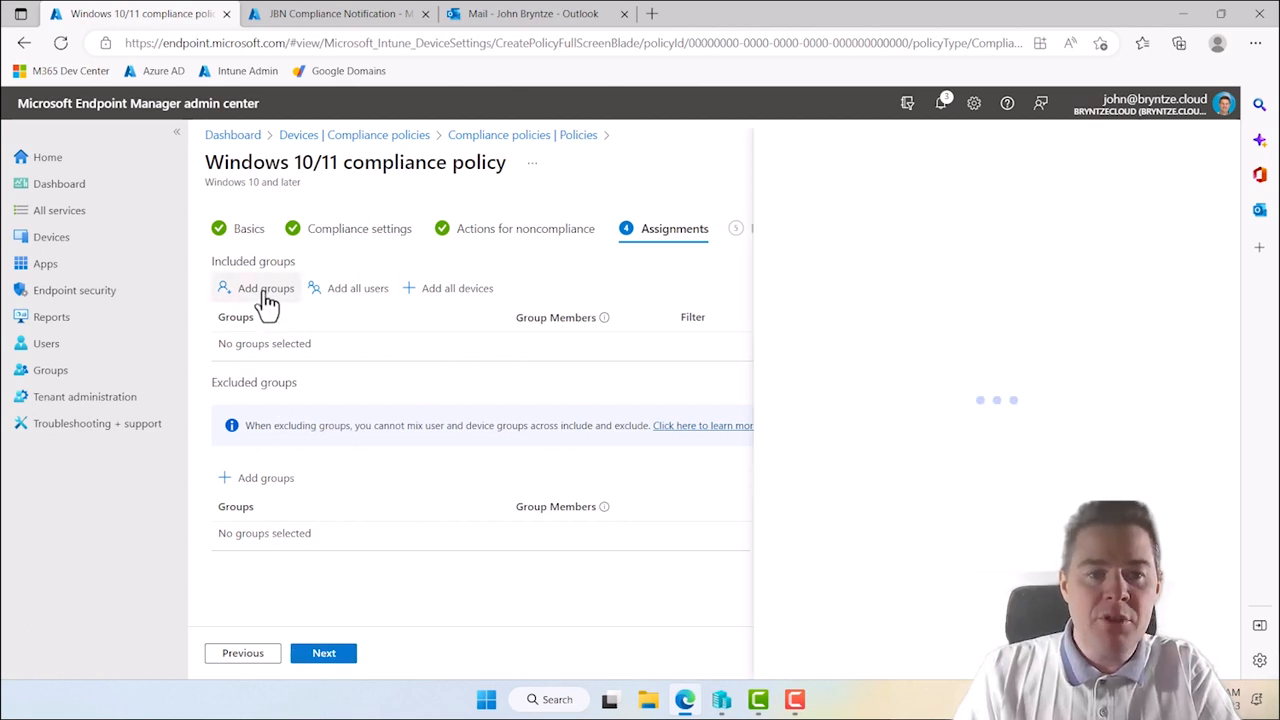
{"action": "left_click", "coordinate": [863, 290]}
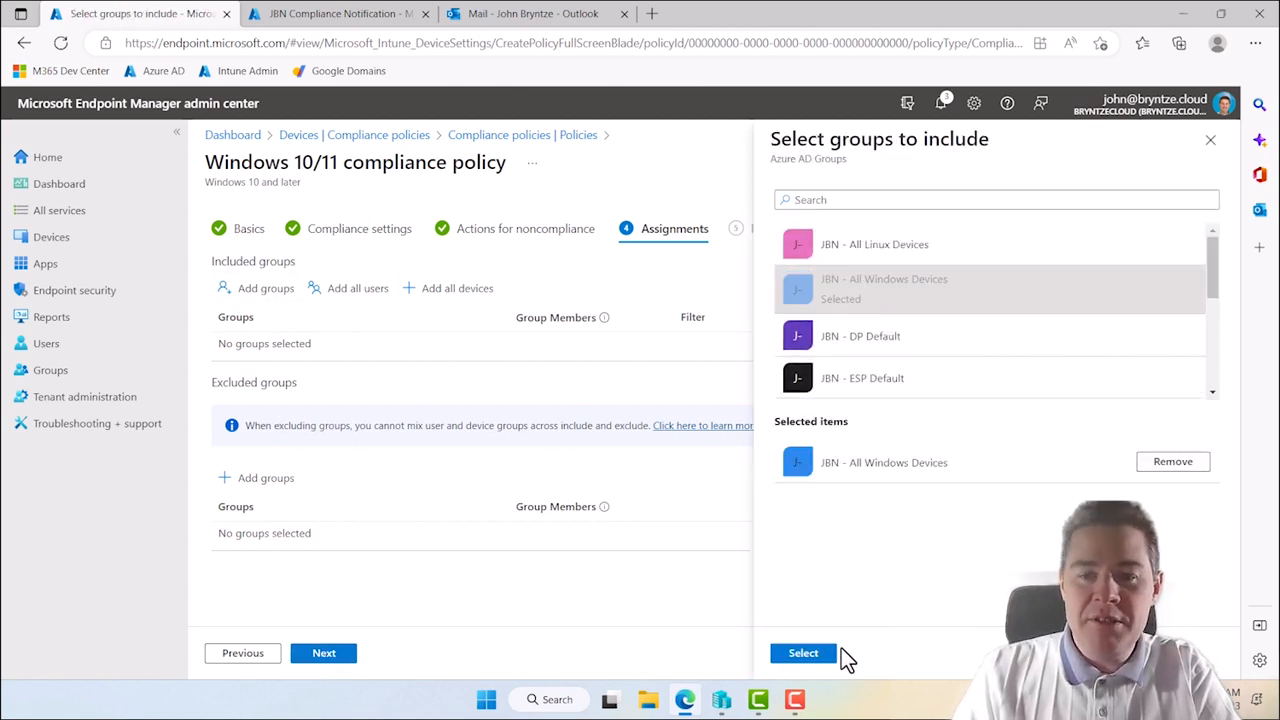
{"action": "left_click", "coordinate": [812, 660]}
{"action": "left_click", "coordinate": [330, 660]}
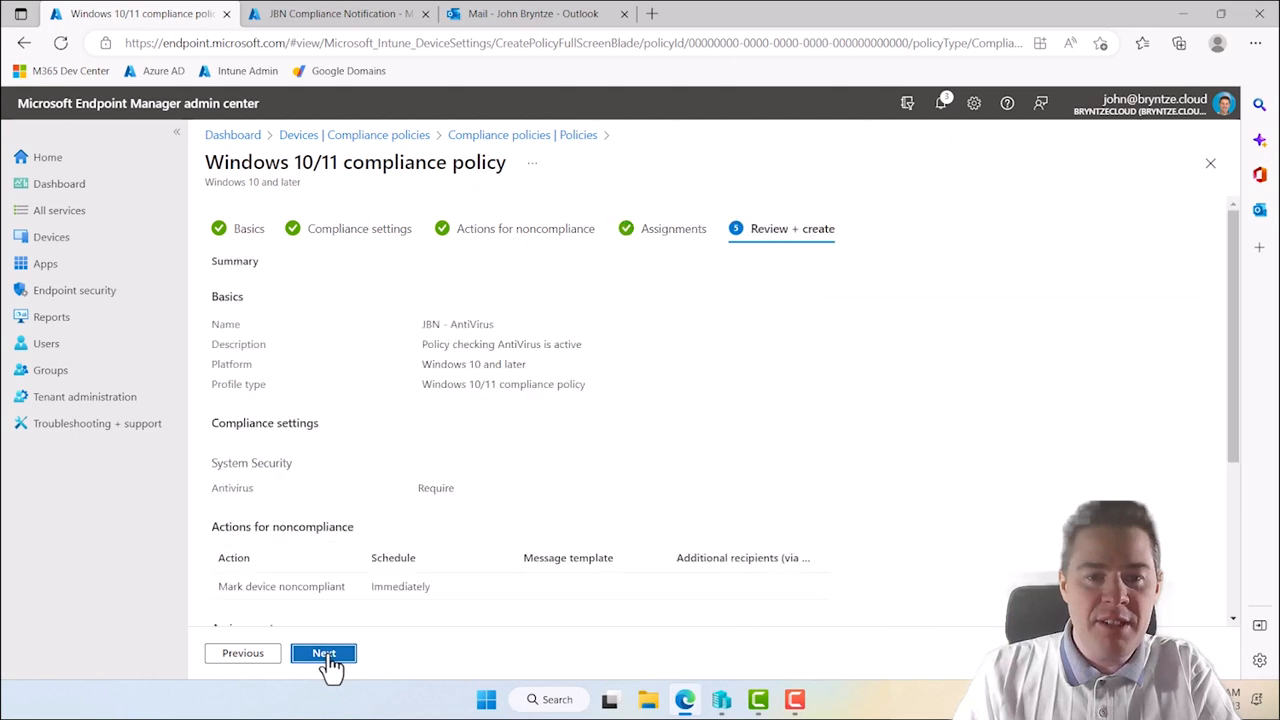
{"action": "left_click", "coordinate": [325, 660]}
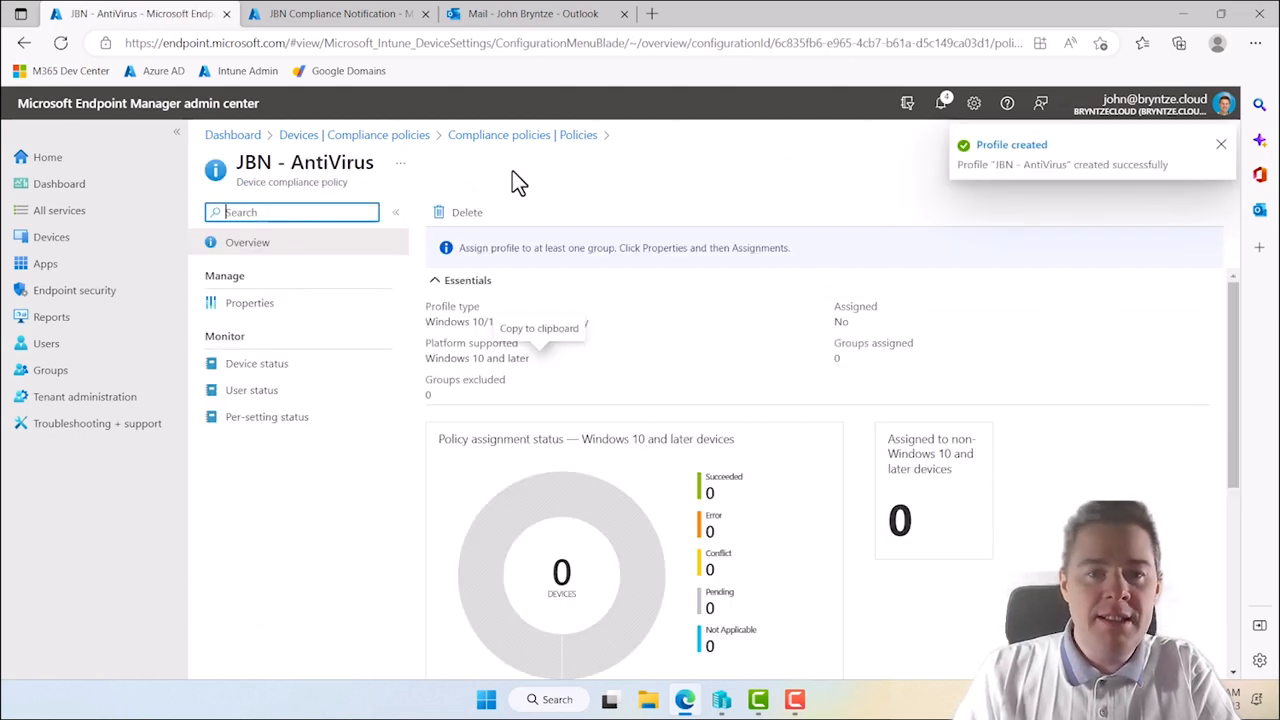
Return to the compliance policies list and open the compliance settings of the JBN - BitLocker policy for editing
{"action": "left_click", "coordinate": [488, 145]}
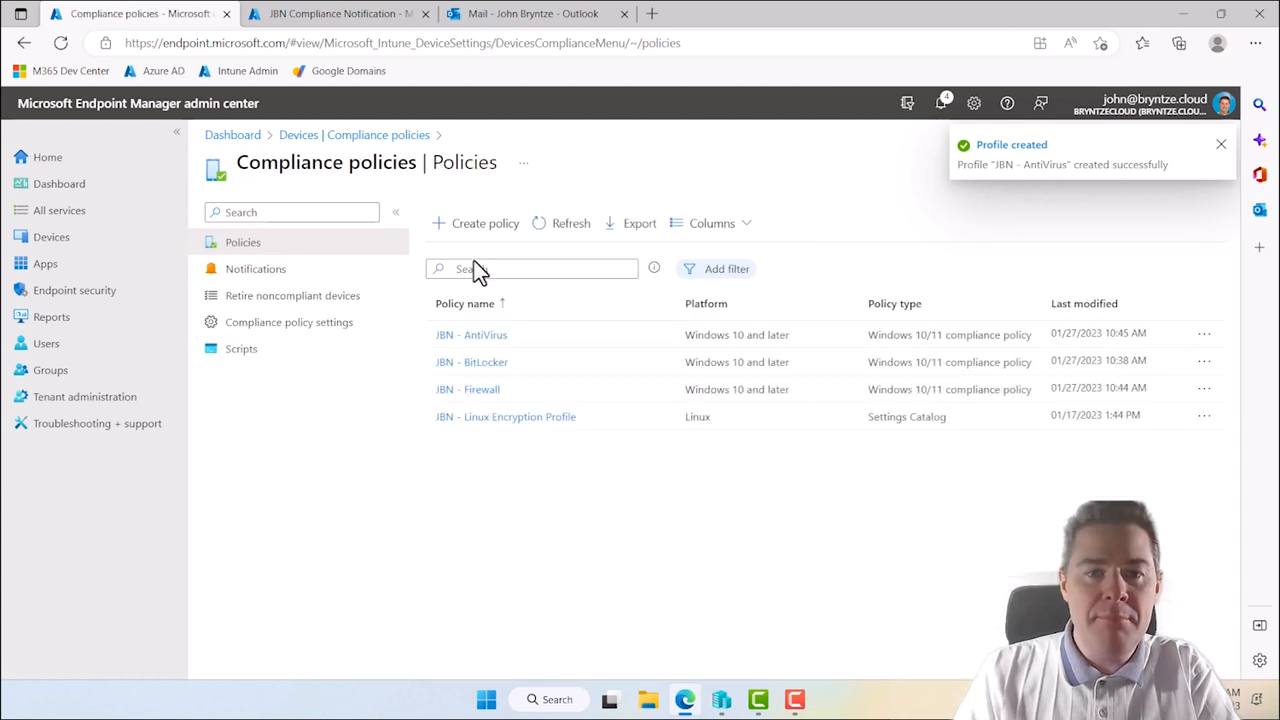
{"action": "left_click", "coordinate": [481, 364]}
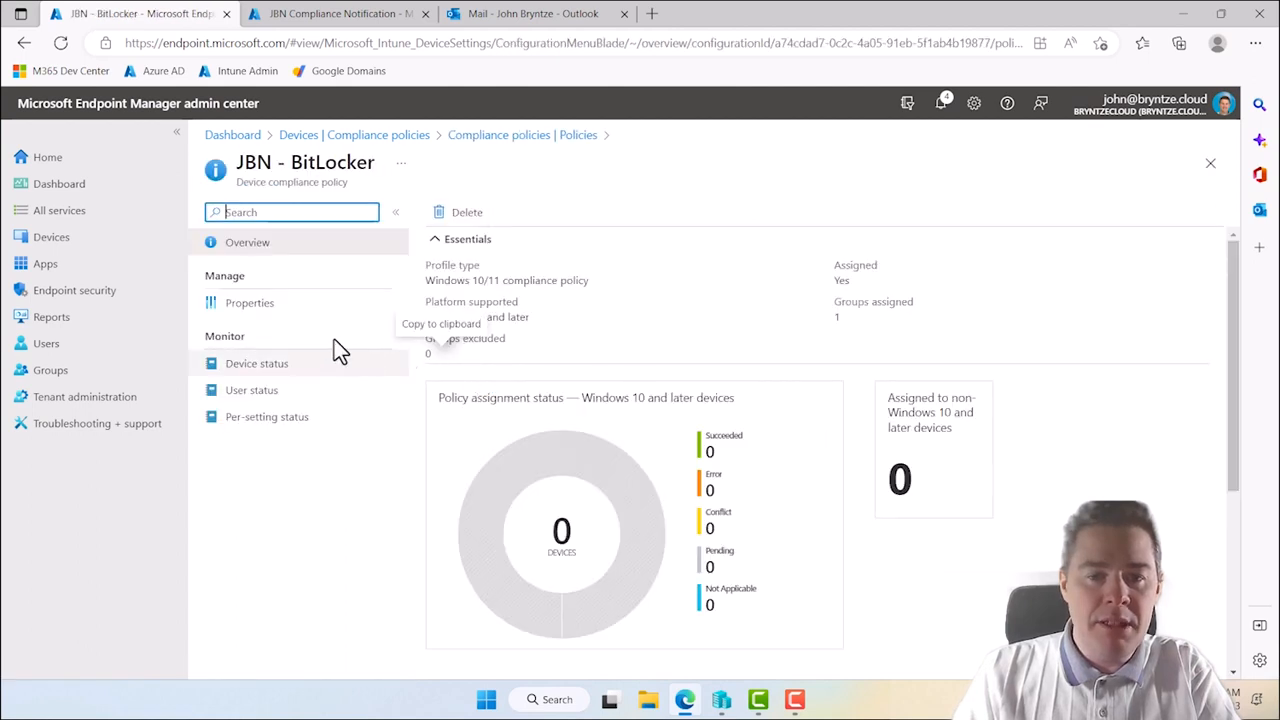
{"action": "left_click", "coordinate": [251, 310]}
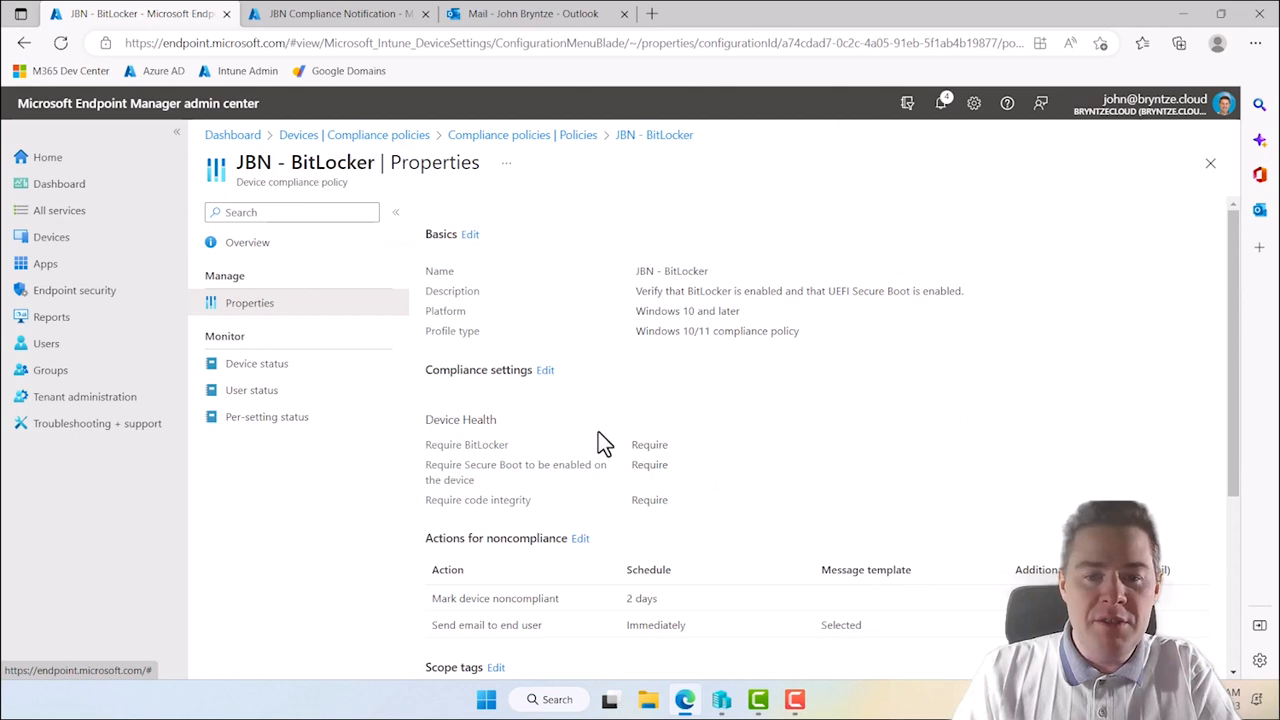
{"action": "scroll", "coordinate": [599, 433], "scroll_direction": "down", "scroll_amount": 1}
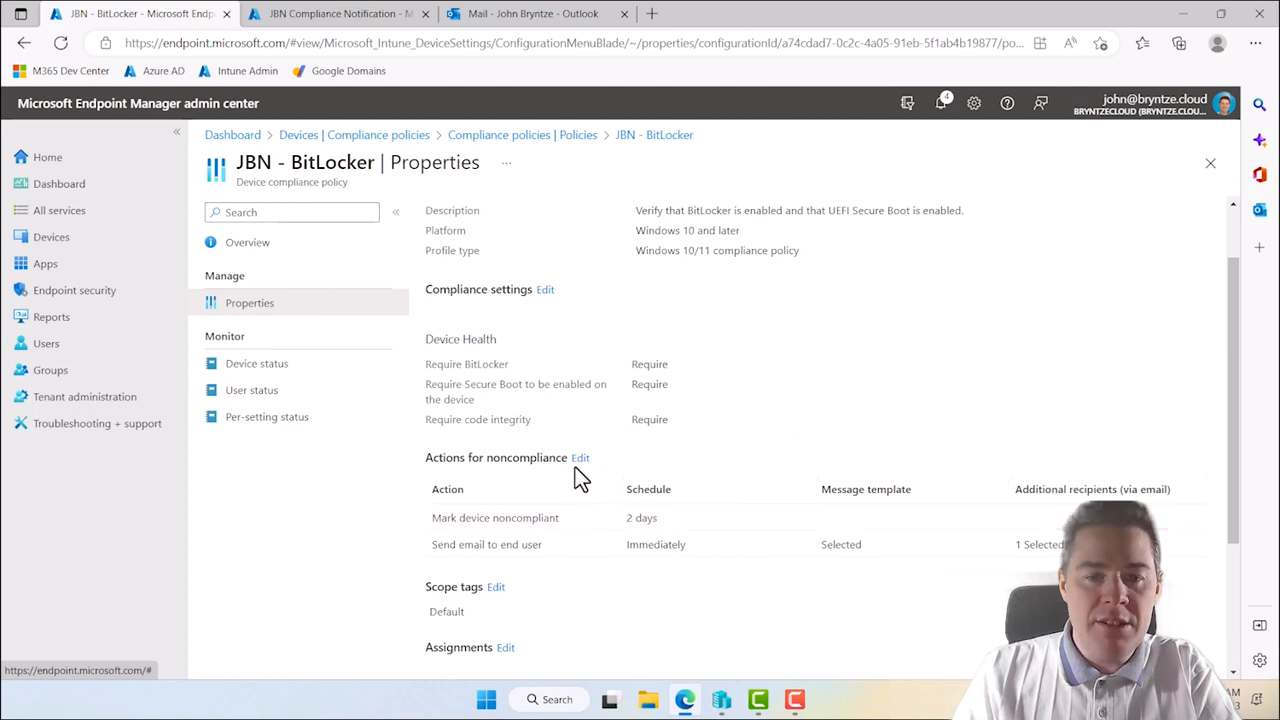
{"action": "left_click", "coordinate": [545, 290]}
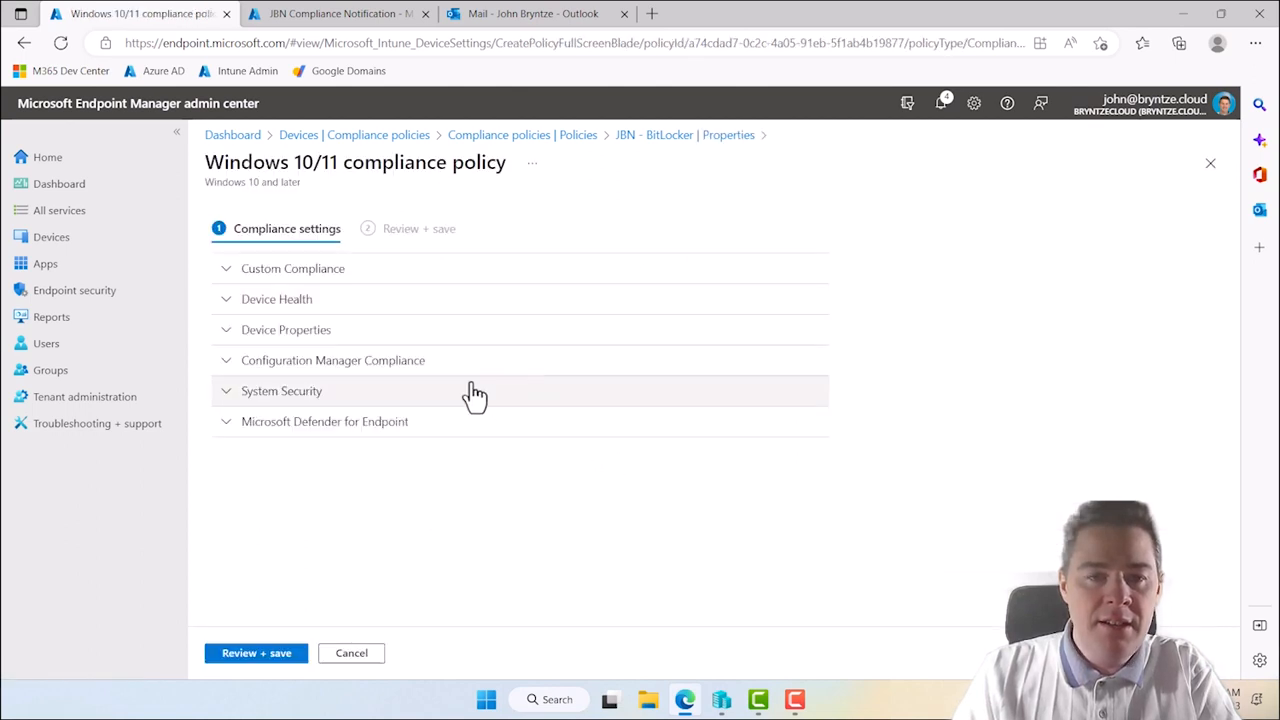
Require Trusted Platform Module (TPM) under System Security, save the BitLocker policy and return to the policies list
{"action": "left_click", "coordinate": [224, 398]}
{"action": "scroll", "coordinate": [994, 467], "scroll_direction": "down", "scroll_amount": 3}
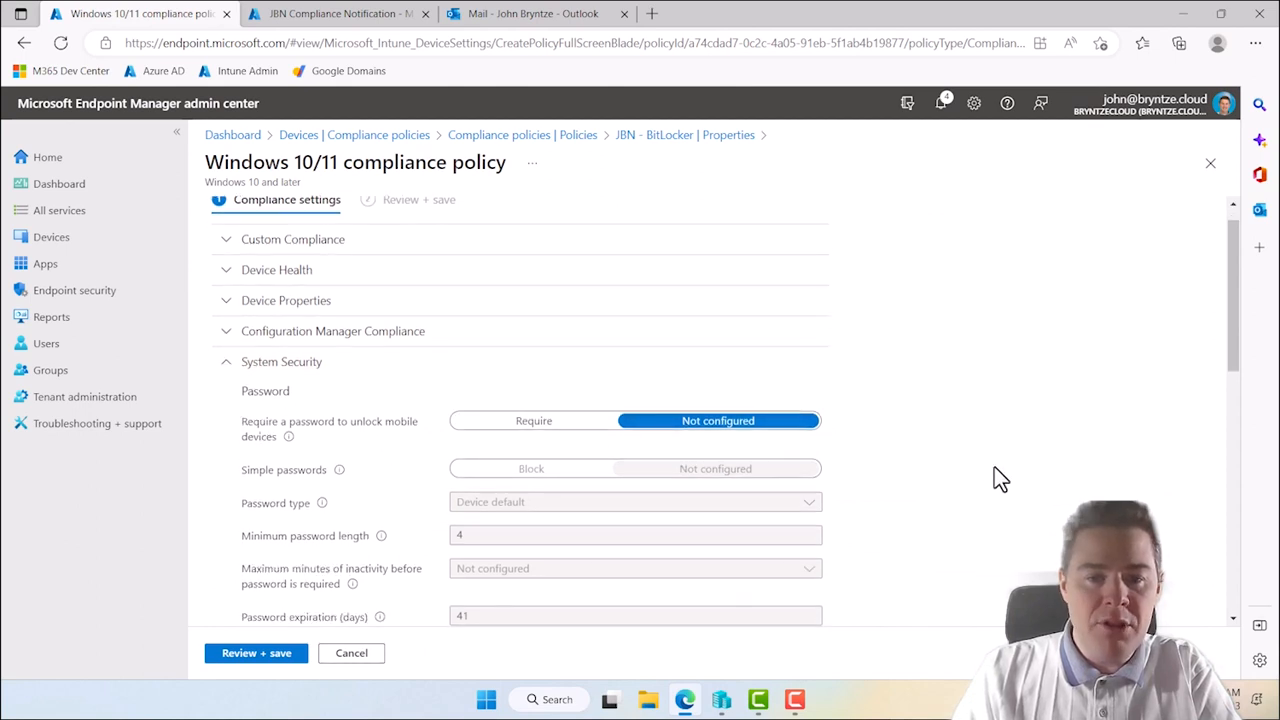
{"action": "scroll", "coordinate": [994, 467], "scroll_direction": "down", "scroll_amount": 3}
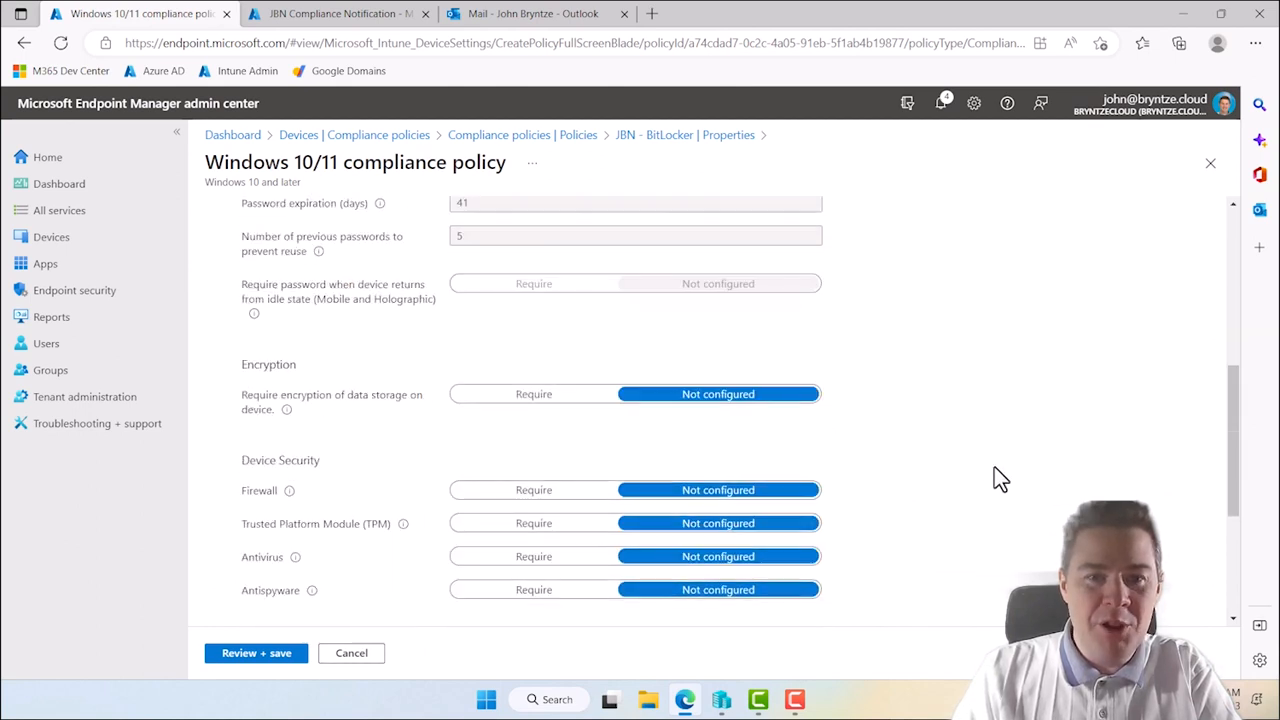
{"action": "scroll", "coordinate": [994, 470], "scroll_direction": "down", "scroll_amount": 1}
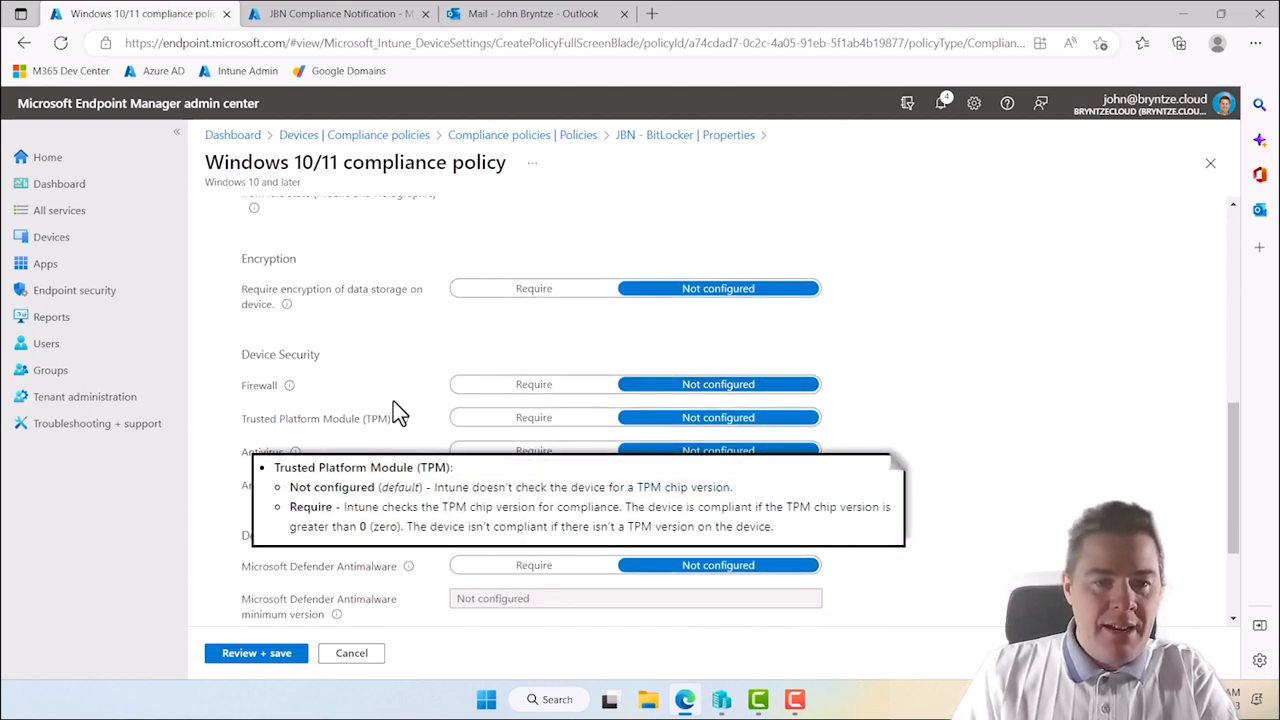
{"action": "left_click", "coordinate": [511, 431]}
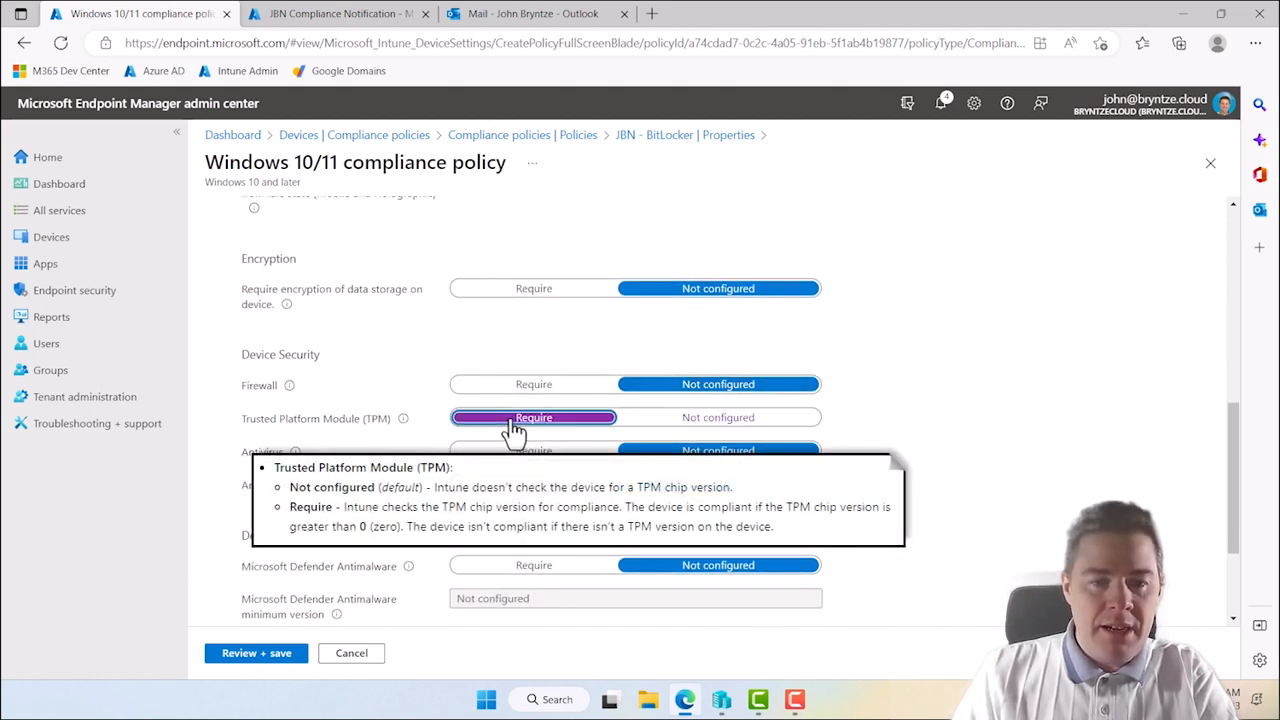
{"action": "left_click", "coordinate": [252, 658]}
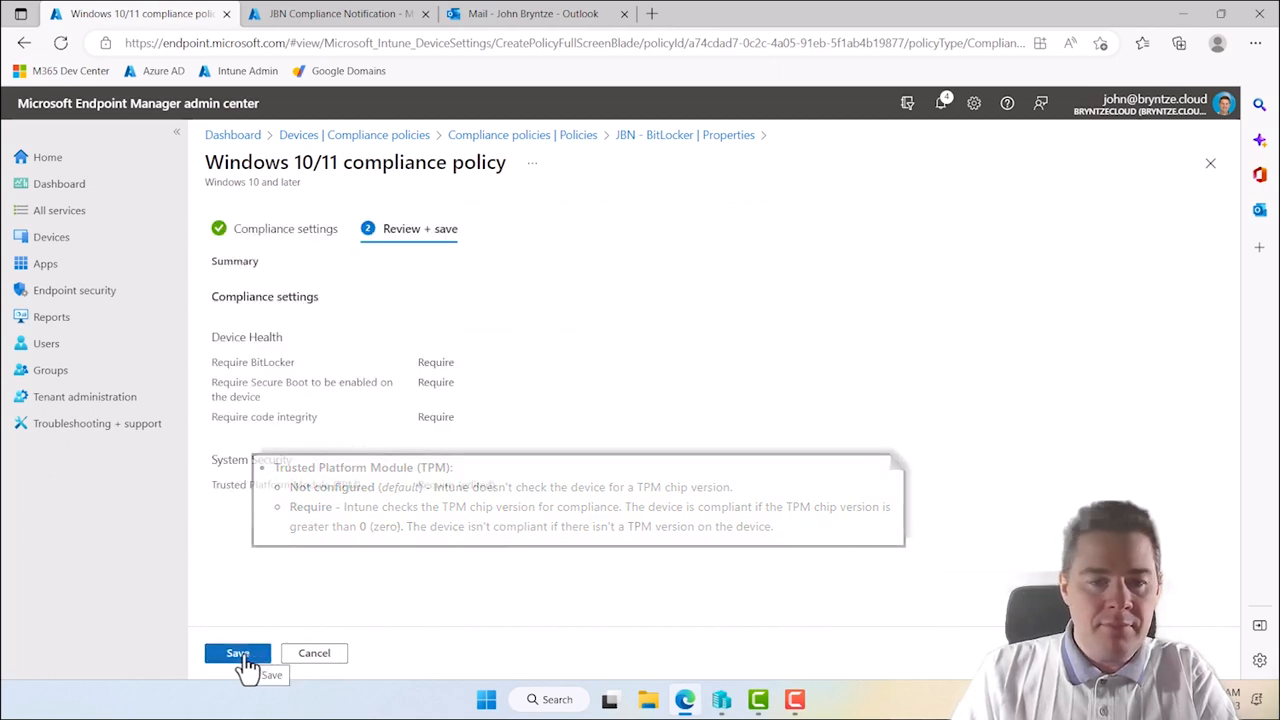
{"action": "left_click", "coordinate": [238, 658]}
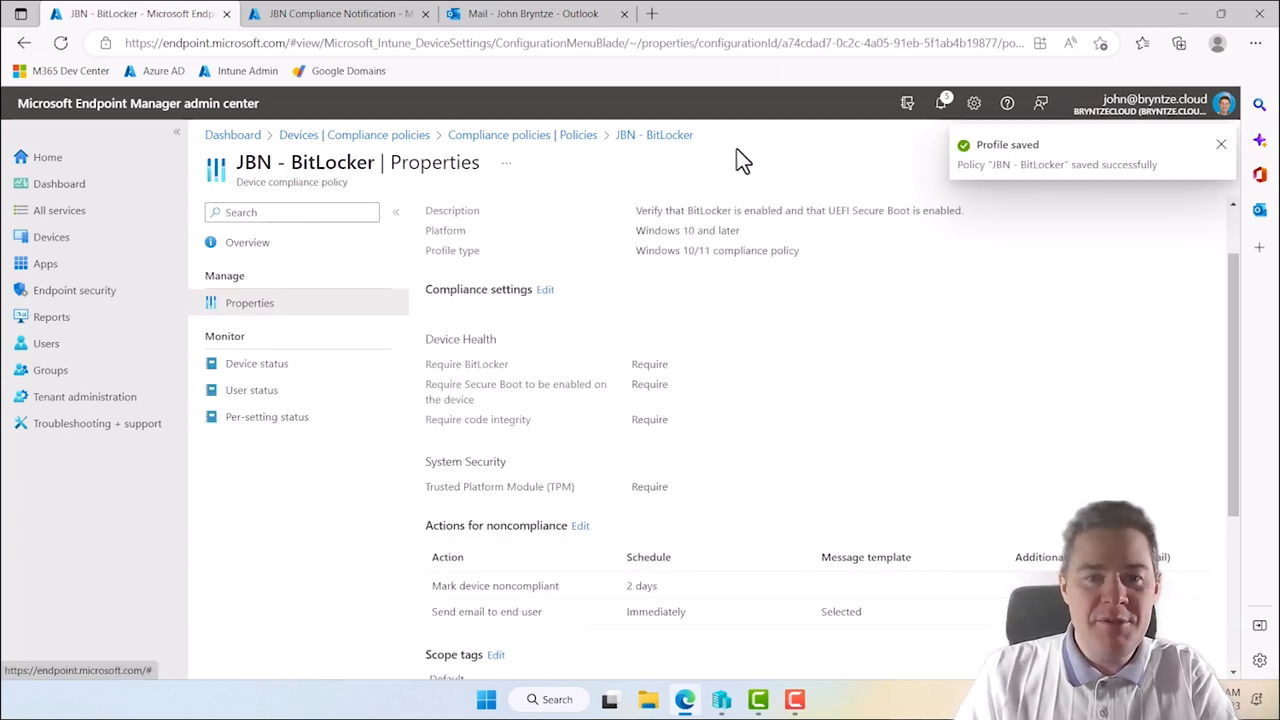
{"action": "left_click", "coordinate": [632, 145]}
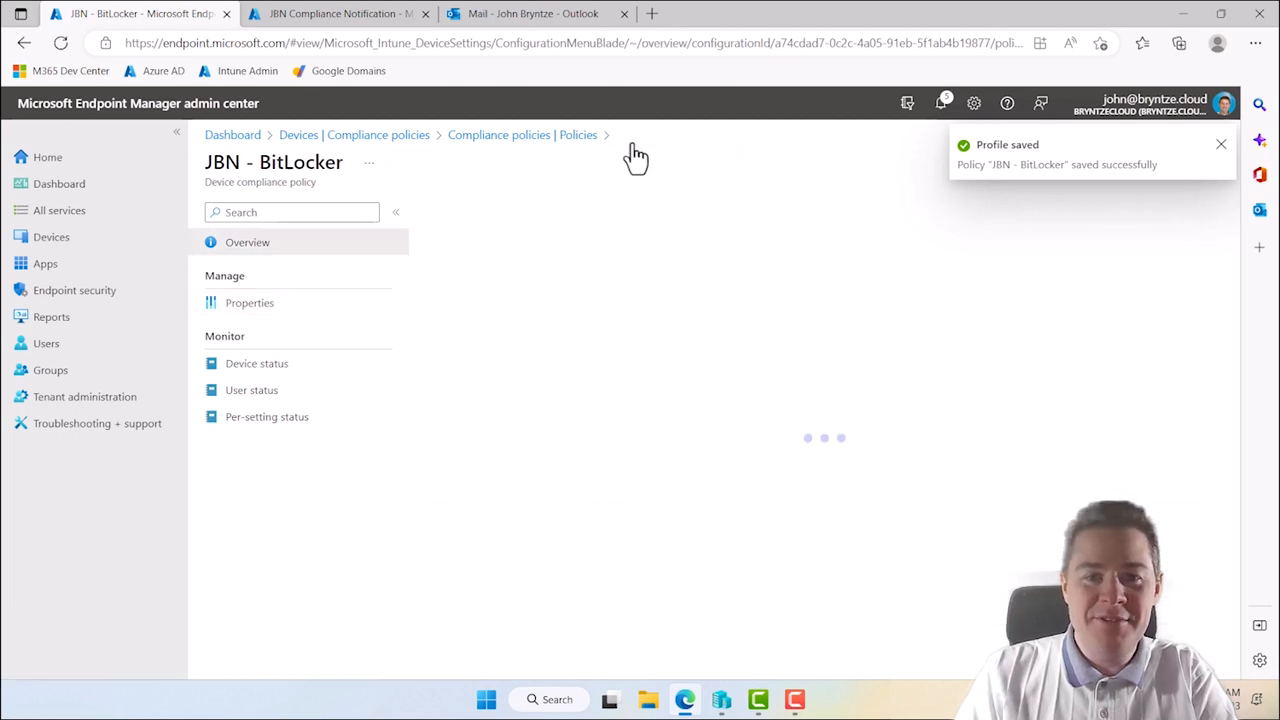
{"action": "left_click", "coordinate": [545, 142]}
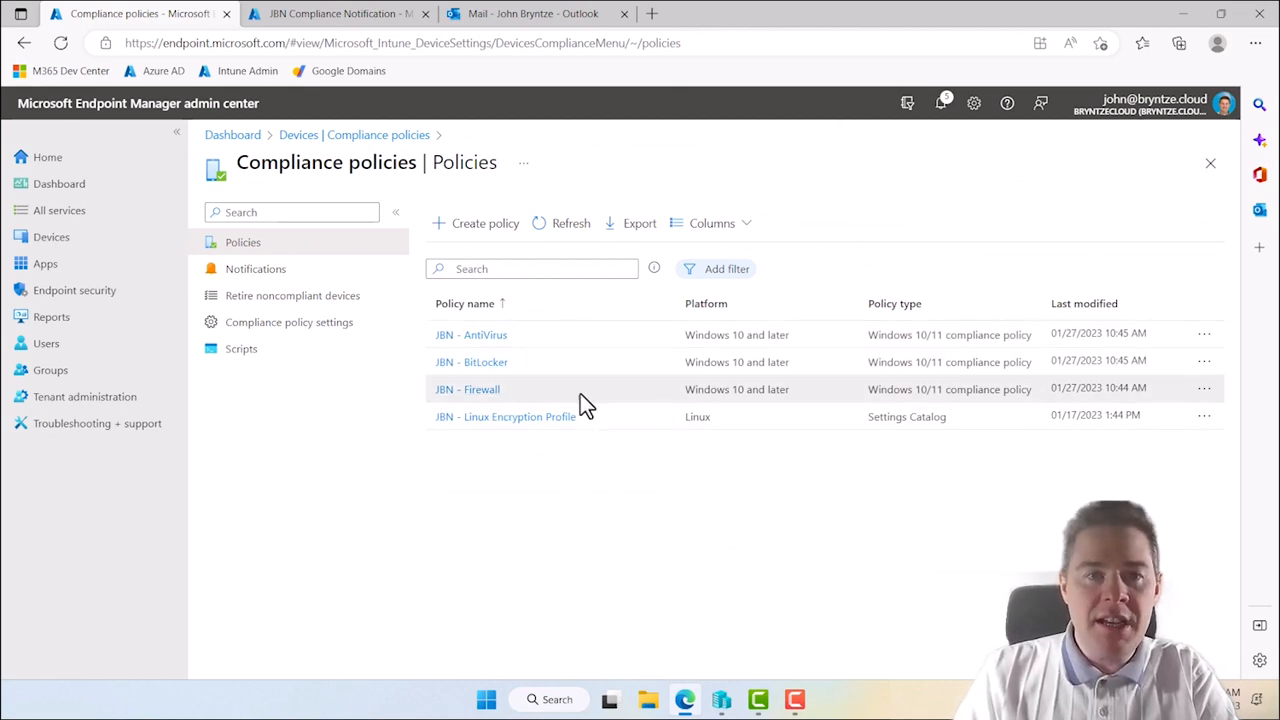
List all devices in the other Endpoint Manager browser tab and try to copy the first Windows device's OS version
{"action": "left_click", "coordinate": [312, 22]}
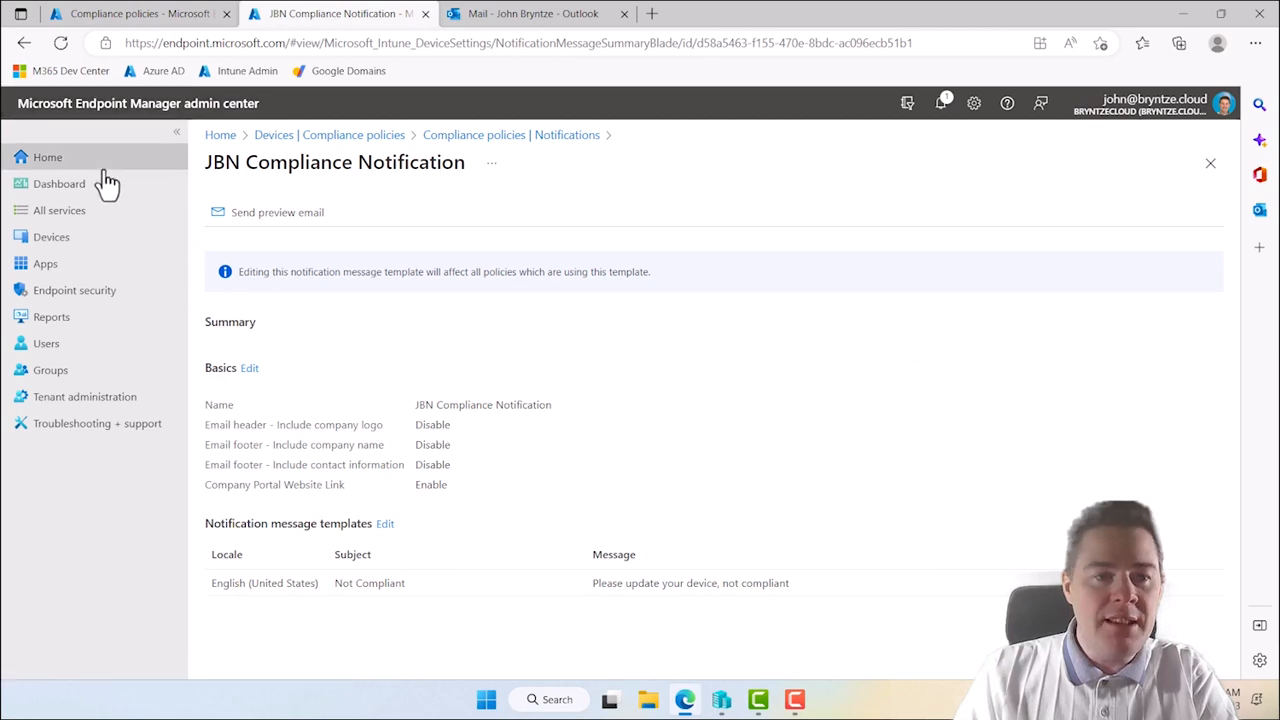
{"action": "left_click", "coordinate": [50, 241]}
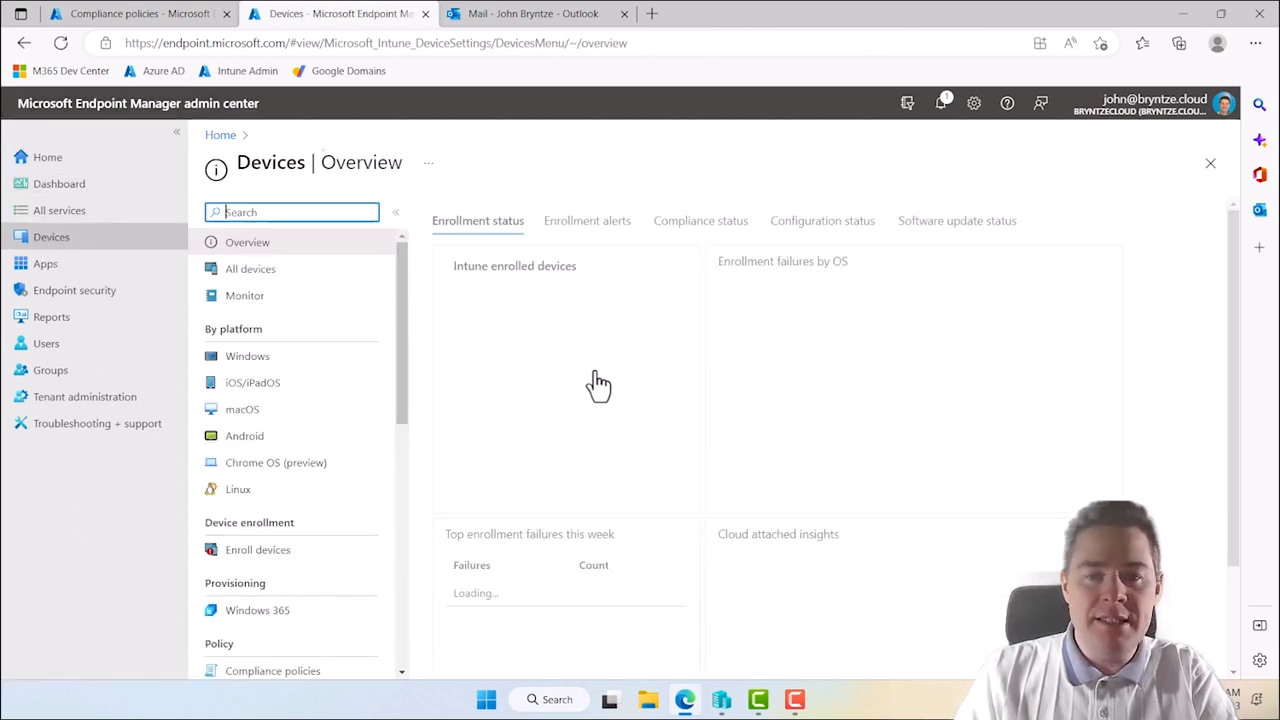
{"action": "left_click", "coordinate": [260, 275]}
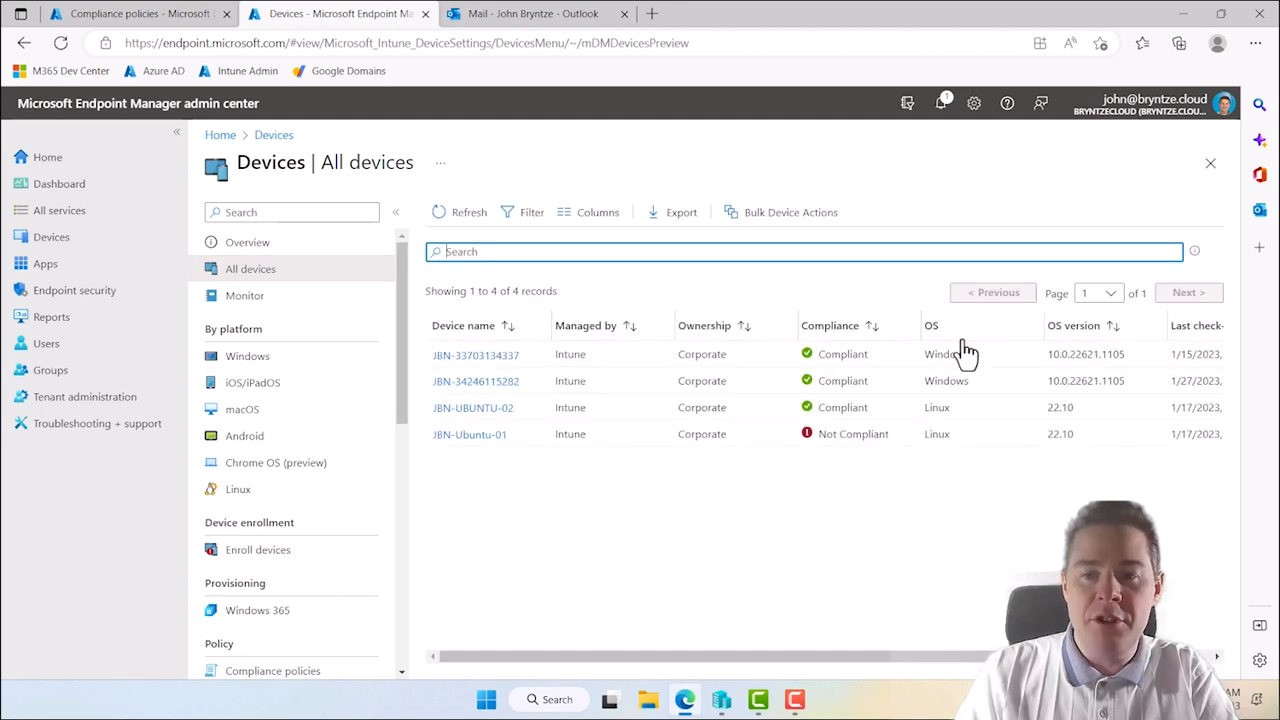
{"action": "left_click_drag", "start_coordinate": [1127, 358], "coordinate": [1052, 358]}
{"action": "key", "text": "ctrl+c"}
{"action": "left_click", "coordinate": [1052, 358]}
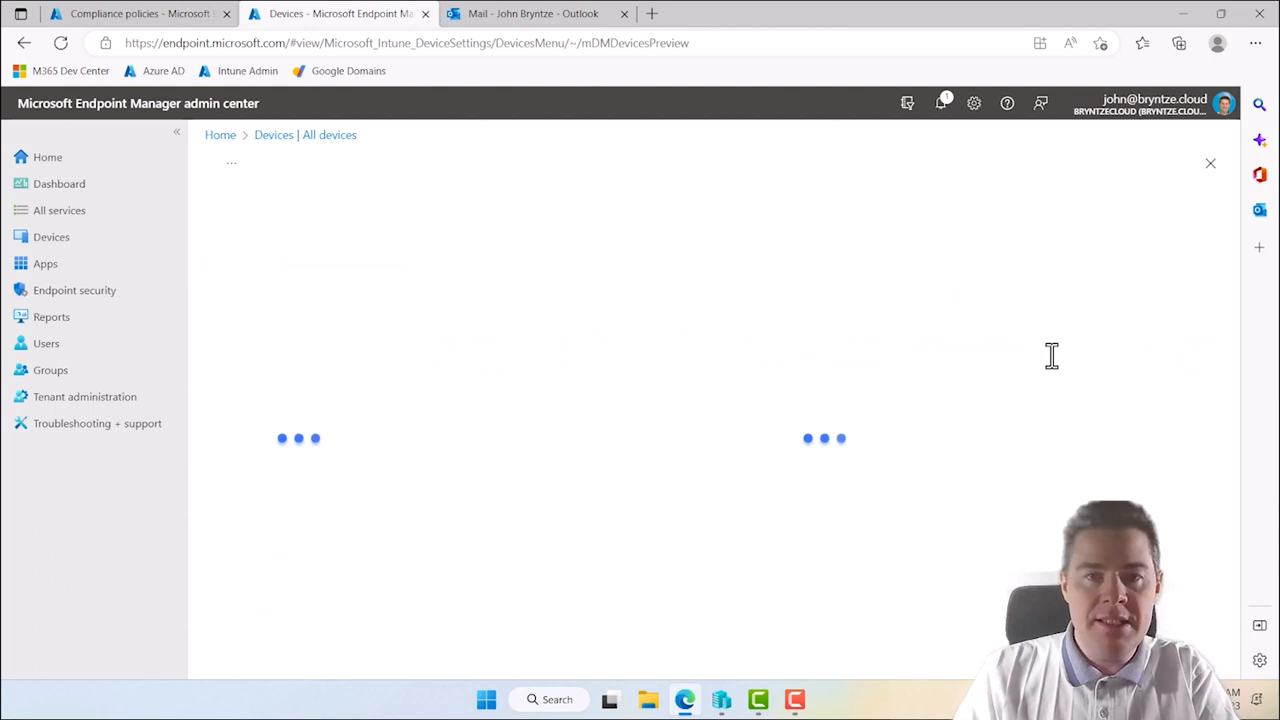
Go back to the compliance policies list and start another policy for Windows 10 and later
{"action": "left_click", "coordinate": [150, 18]}
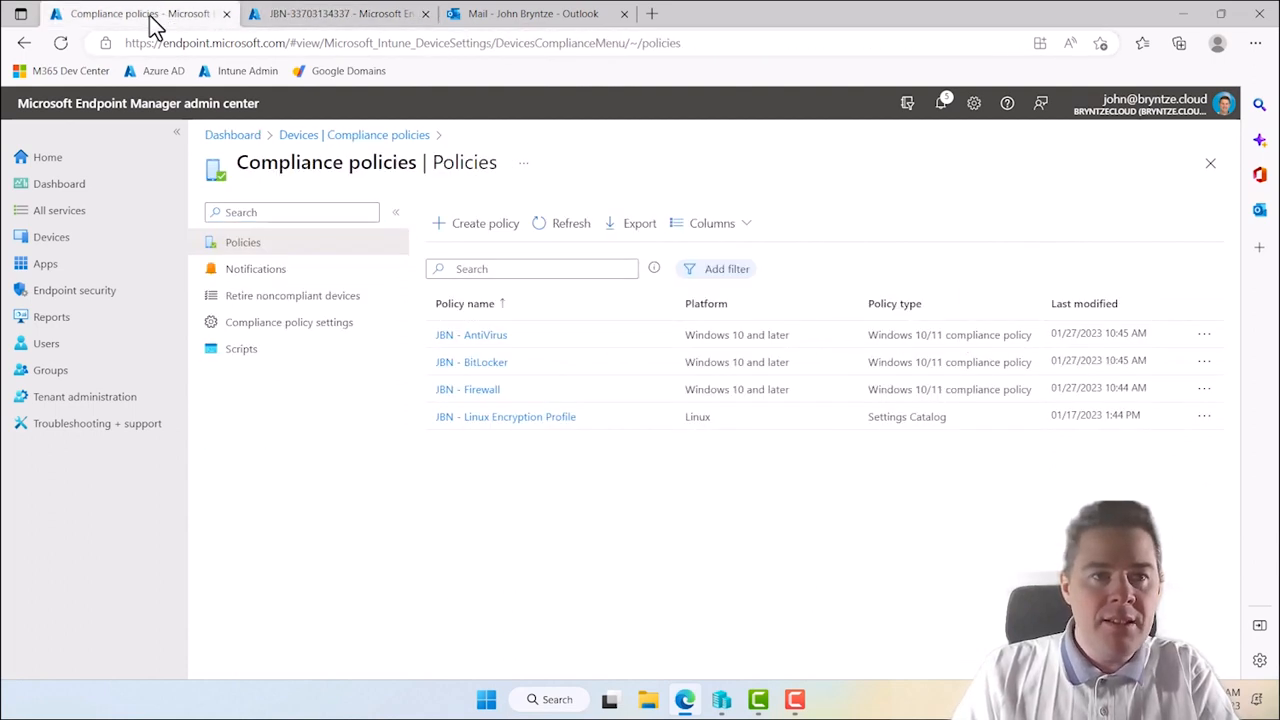
{"action": "left_click", "coordinate": [484, 230]}
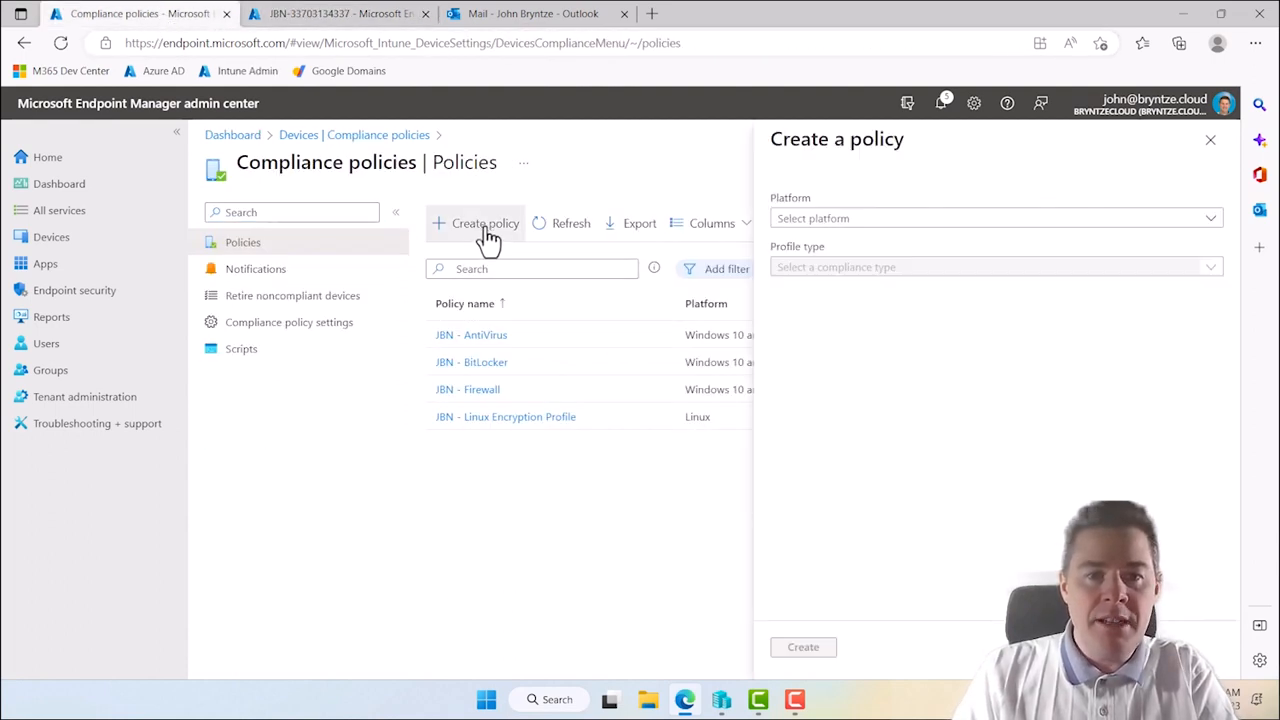
{"action": "left_click", "coordinate": [838, 230]}
{"action": "left_click", "coordinate": [818, 416]}
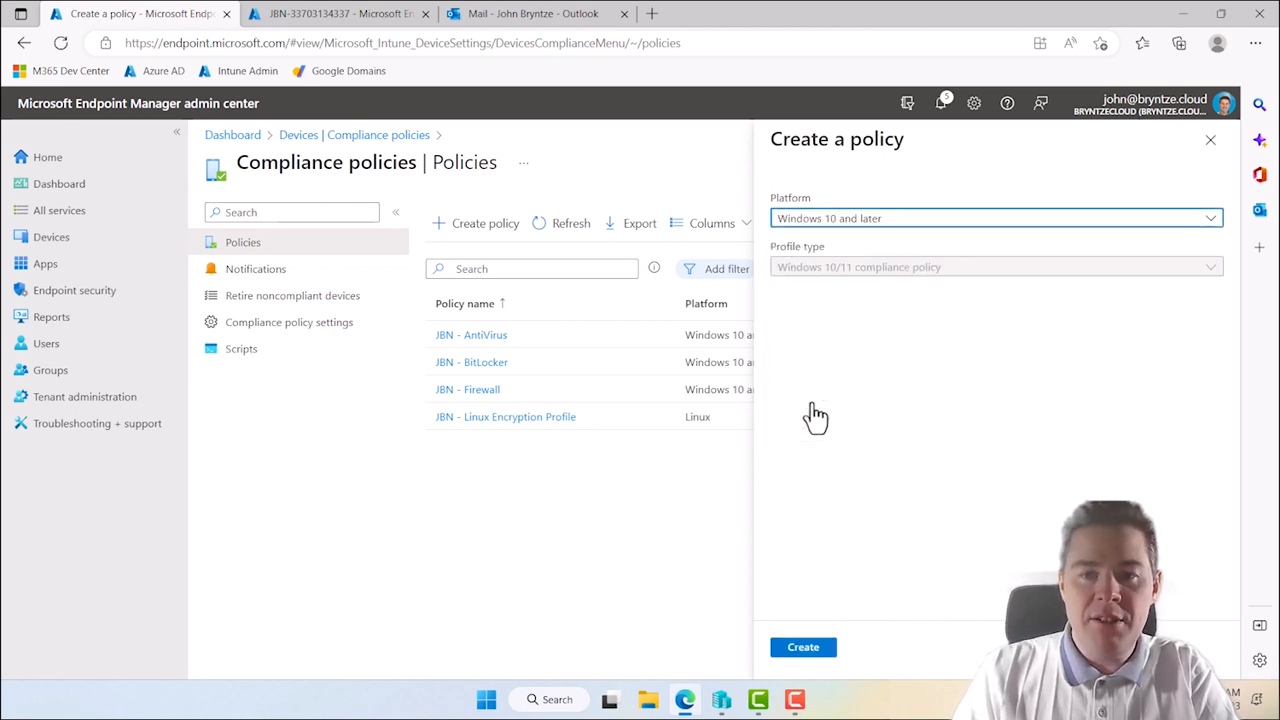
{"action": "left_click", "coordinate": [806, 648]}
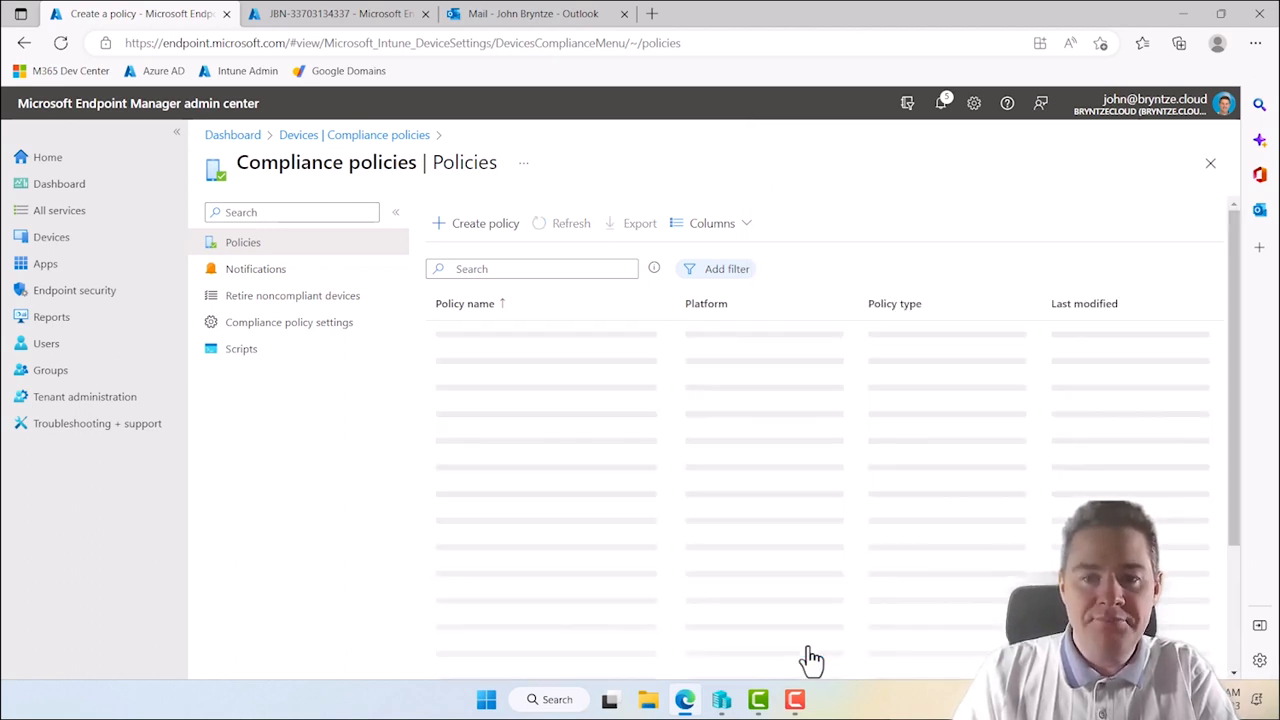
Name the Windows 10/11 compliance policy "JBN - Minimum OS version" and begin its description with "JBn require at least Windows 11 version"
{"action": "left_click", "coordinate": [476, 262]}
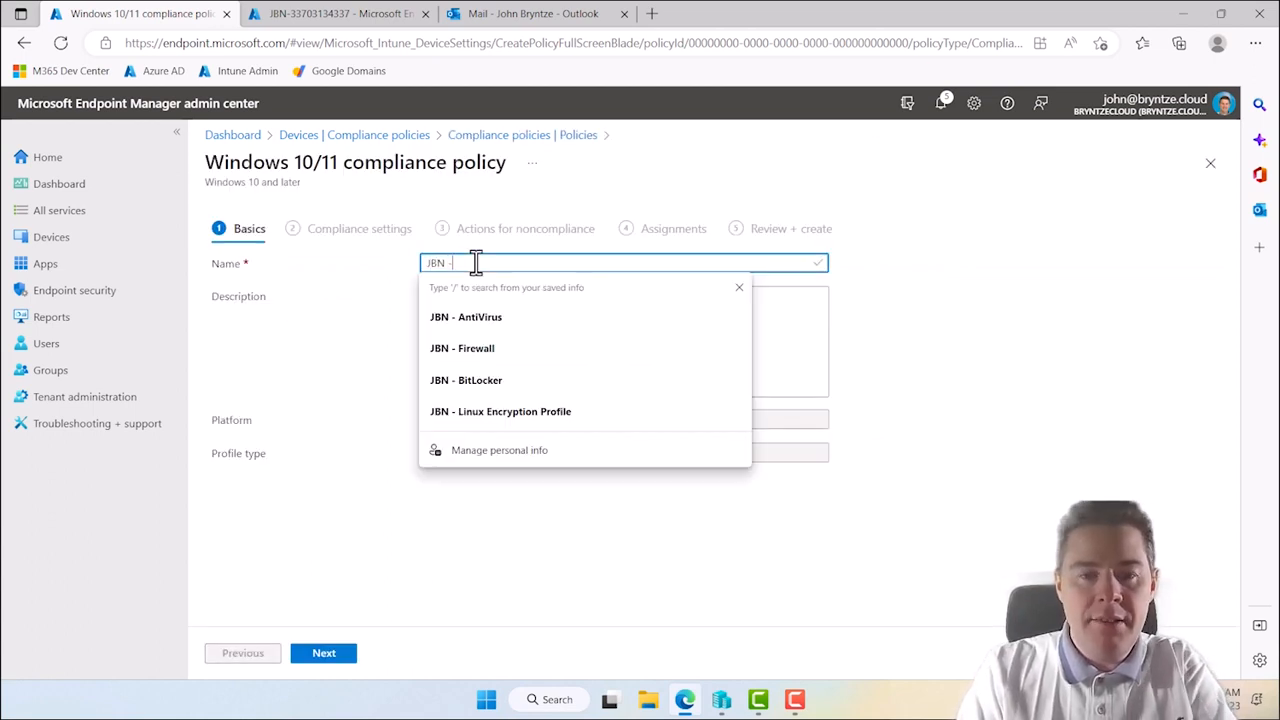
{"action": "type", "text": "JBN - Min"}
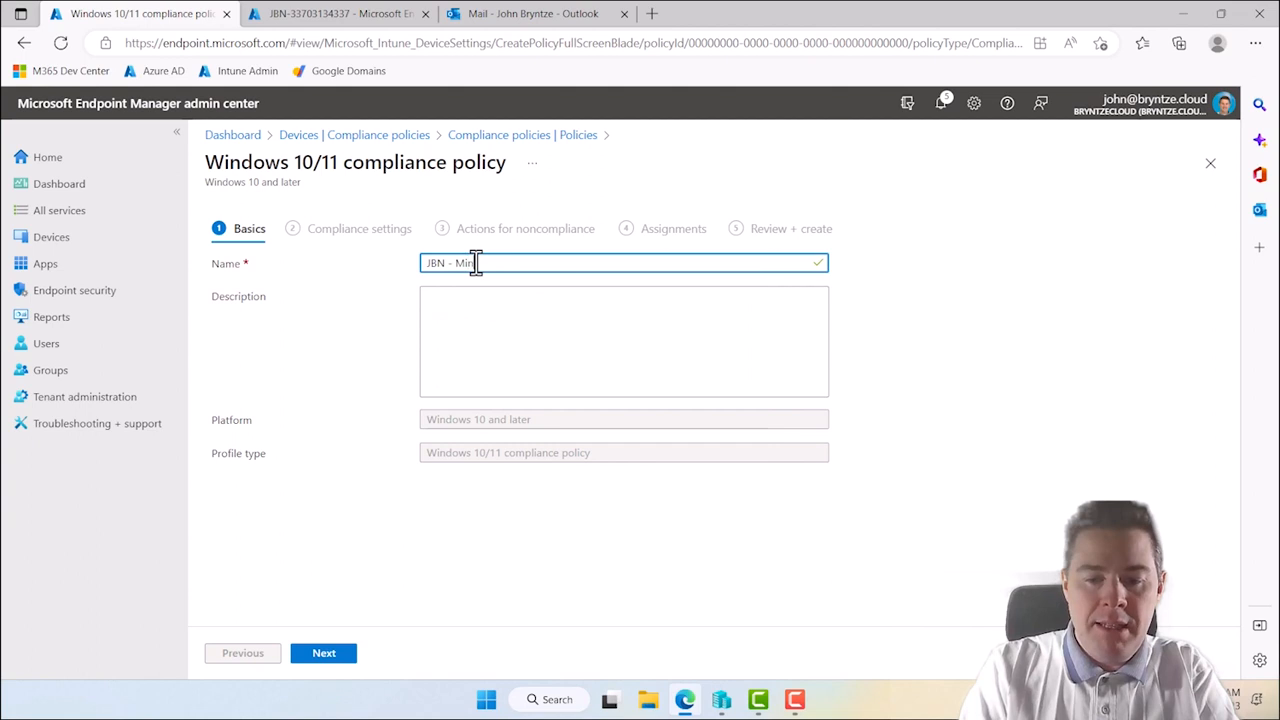
{"action": "type", "text": "imum OS version"}
{"action": "left_click", "coordinate": [468, 307]}
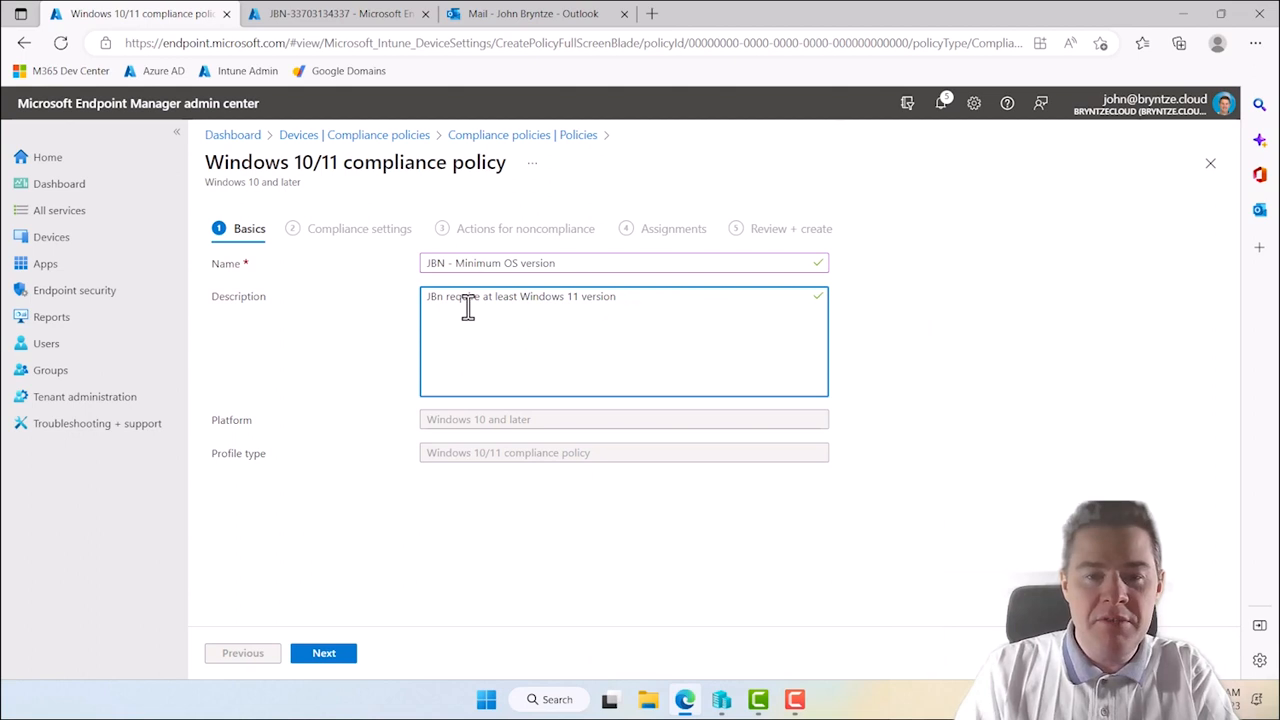
{"action": "key", "text": "super+v"}
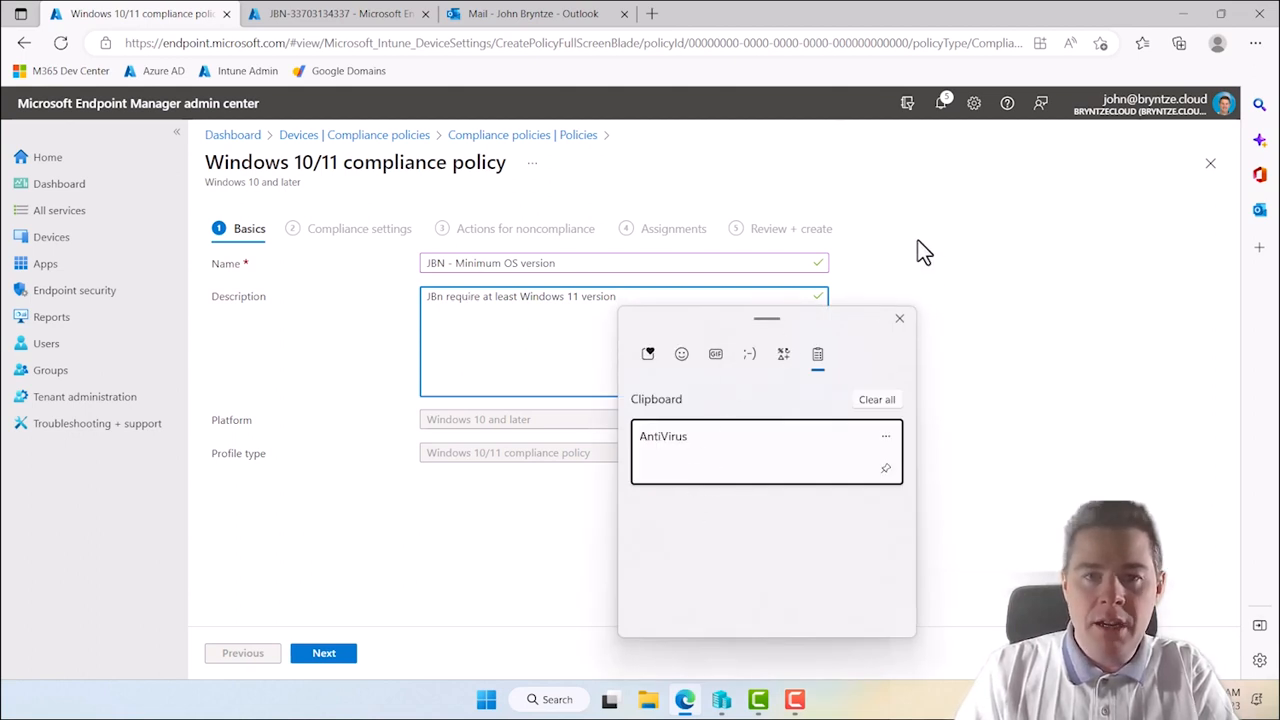
{"action": "key", "text": "Escape"}
Open the hardware details of the Windows device in the other Endpoint Manager browser tab and copy its operating system version
{"action": "left_click", "coordinate": [323, 20]}
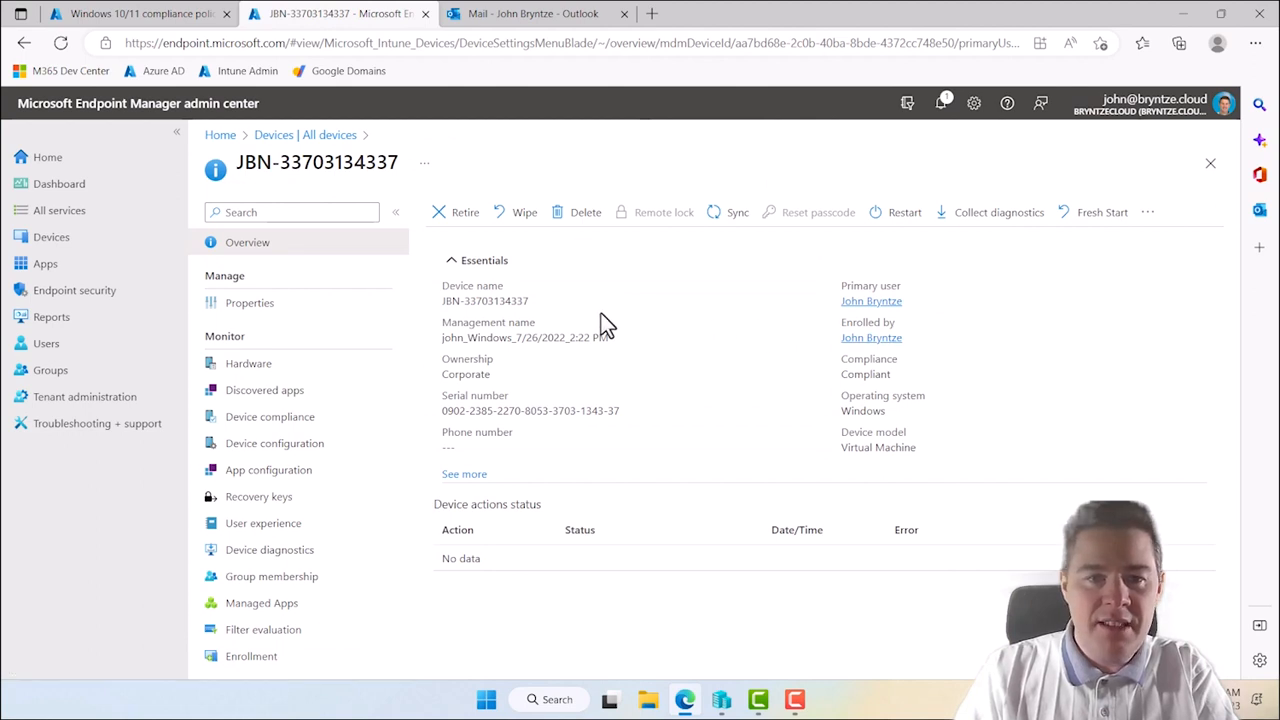
{"action": "left_click", "coordinate": [249, 316]}
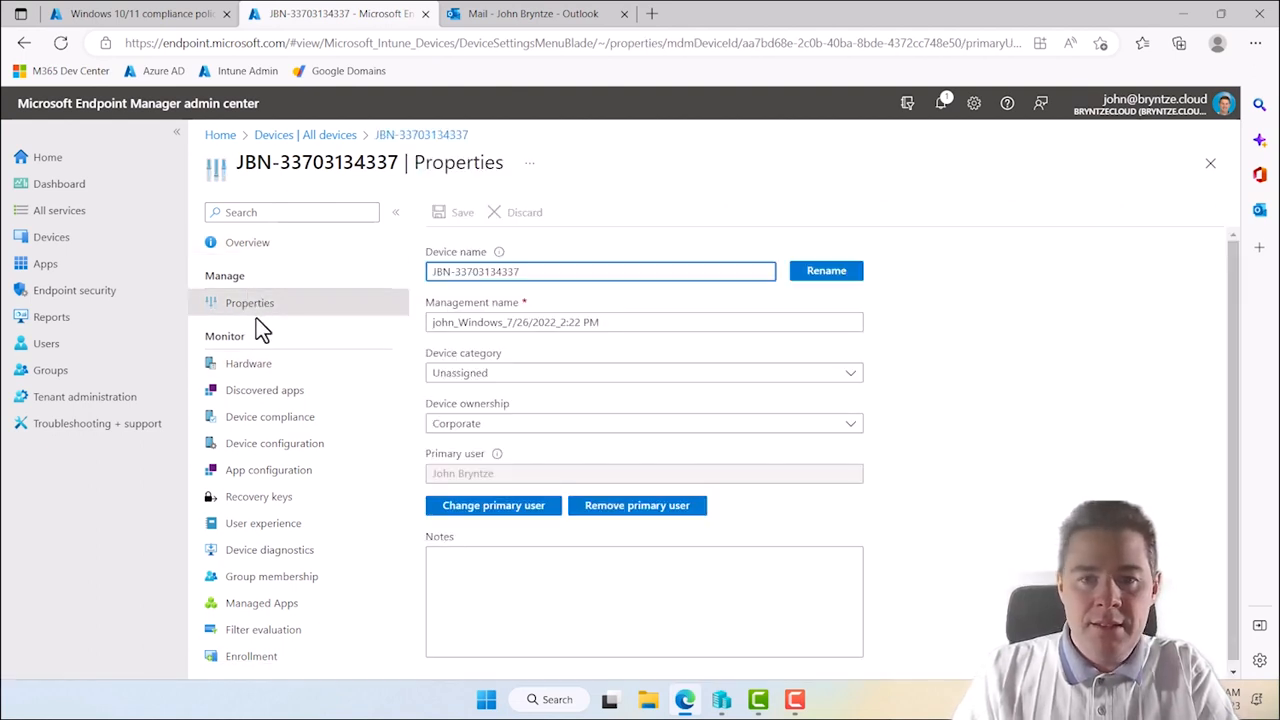
{"action": "left_click_drag", "start_coordinate": [244, 365], "coordinate": [251, 371]}
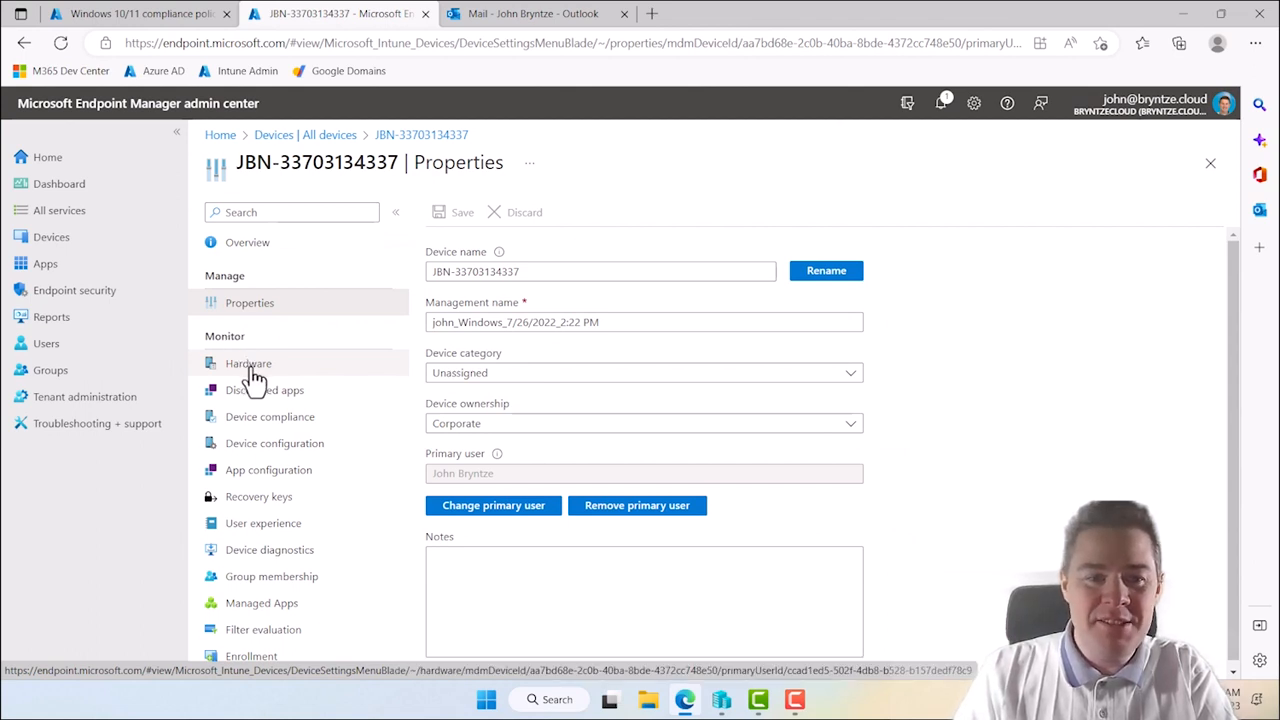
{"action": "left_click", "coordinate": [262, 376]}
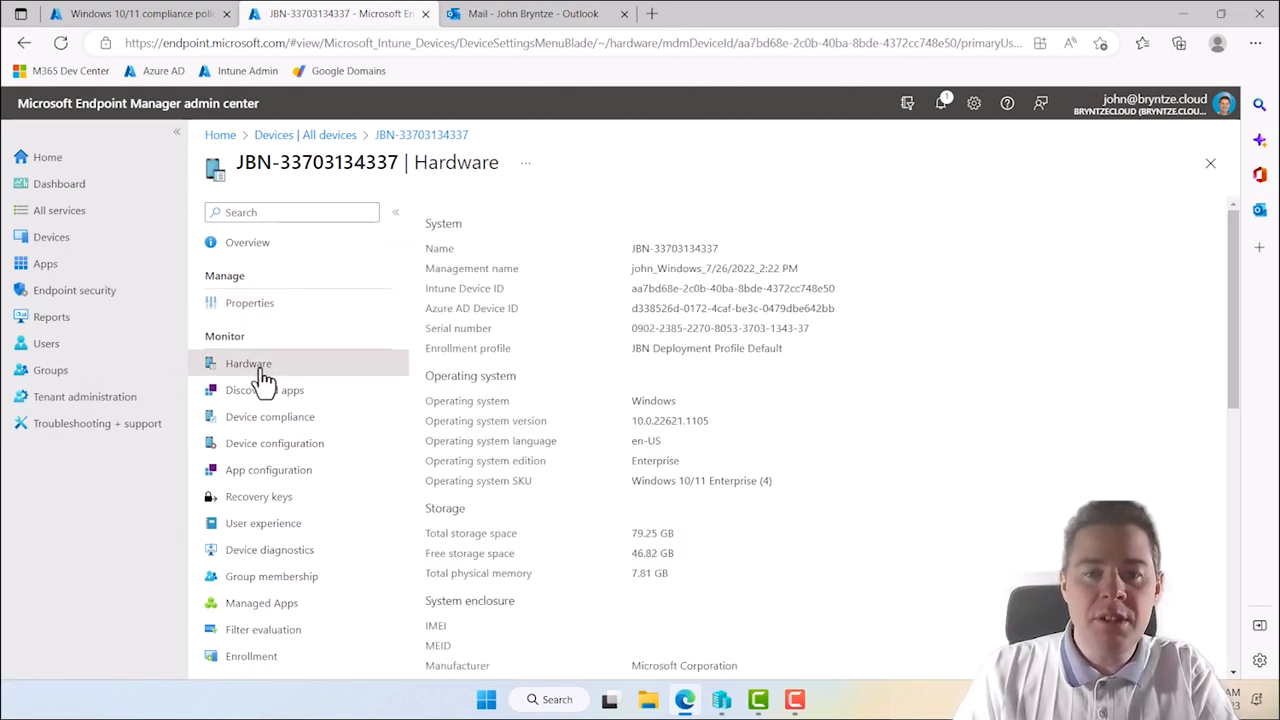
{"action": "left_click_drag", "start_coordinate": [711, 426], "coordinate": [634, 421]}
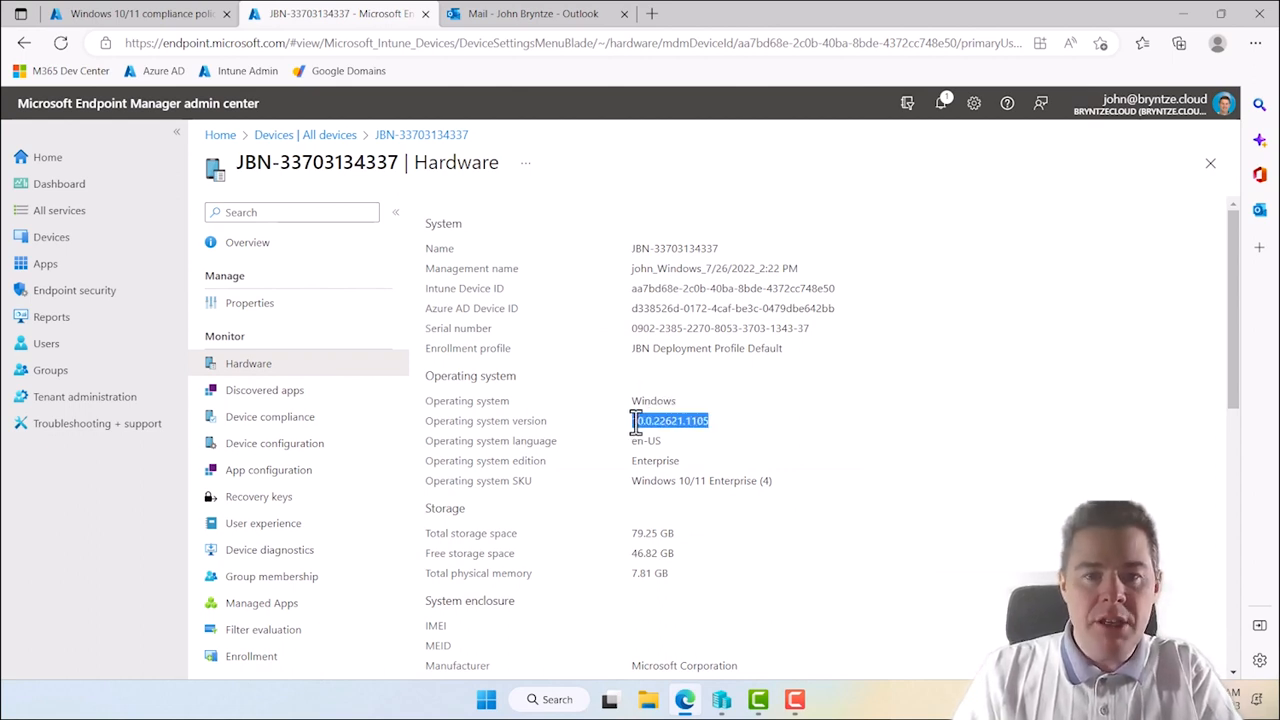
Complete the policy description with version 10.0.22621.1105 and continue to the compliance settings
{"action": "left_click", "coordinate": [178, 18]}
{"action": "key", "text": "ctrl+v"}
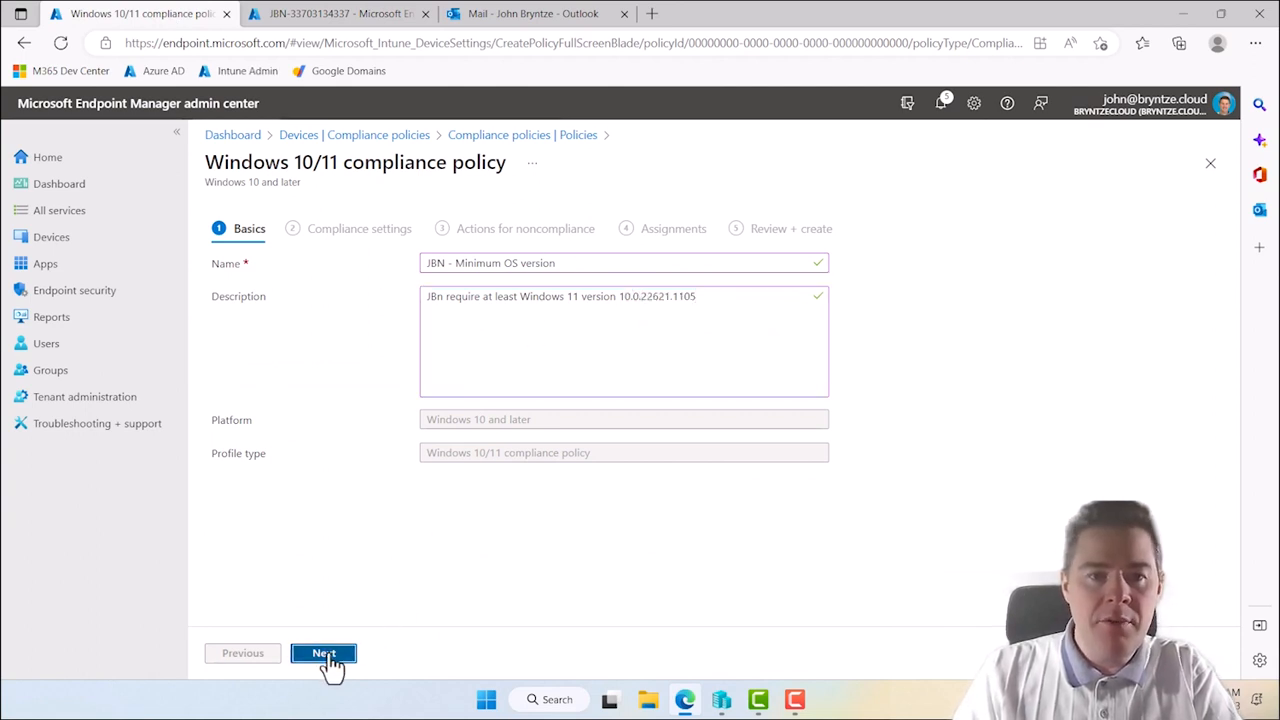
{"action": "left_click", "coordinate": [328, 656]}
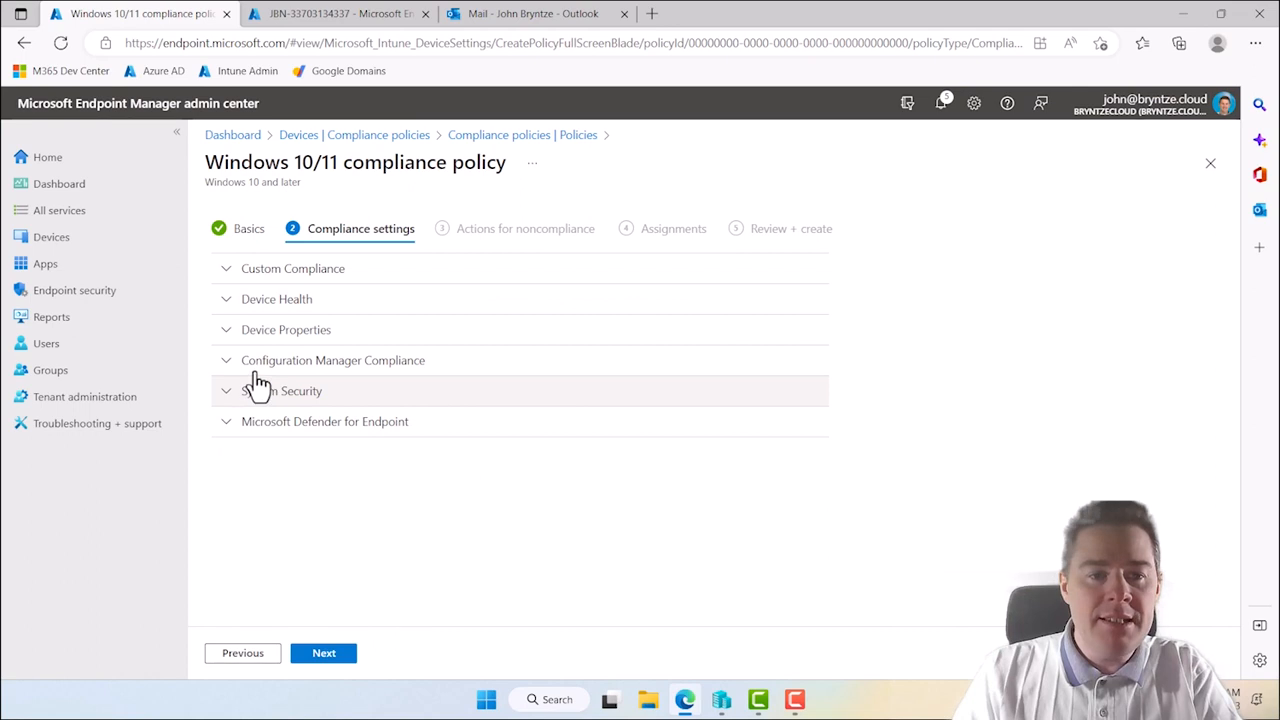
Set the minimum OS version to 10.0.22621.1105 under Device Properties and continue to the actions for noncompliance
{"action": "left_click", "coordinate": [222, 335]}
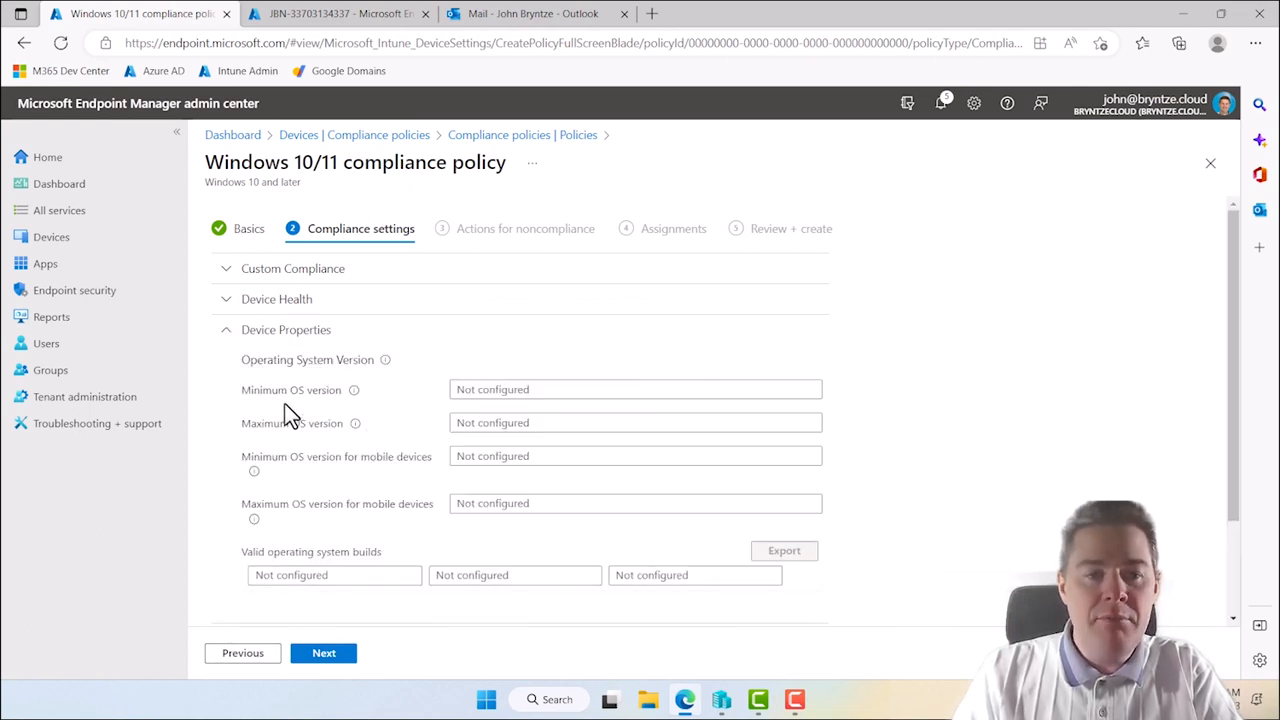
{"action": "mouse_move", "coordinate": [352, 392]}
{"action": "left_click", "coordinate": [524, 390]}
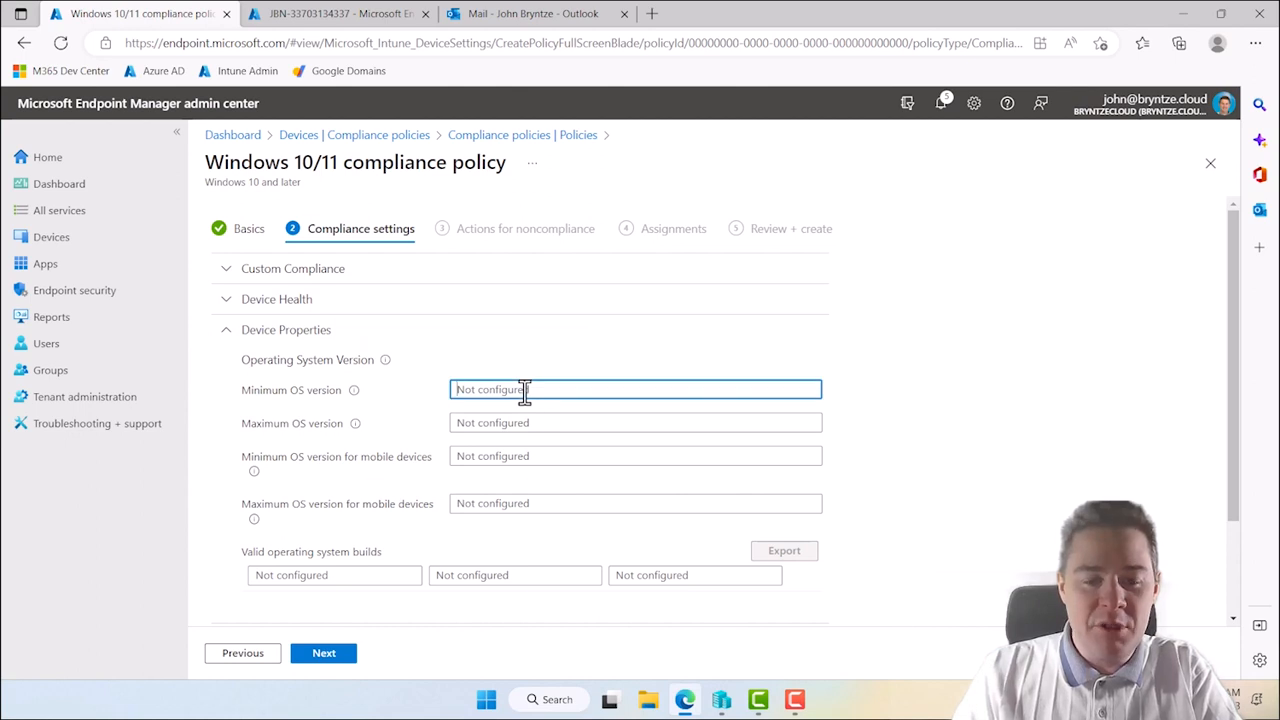
{"action": "type", "text": "10.0.22621.1105"}
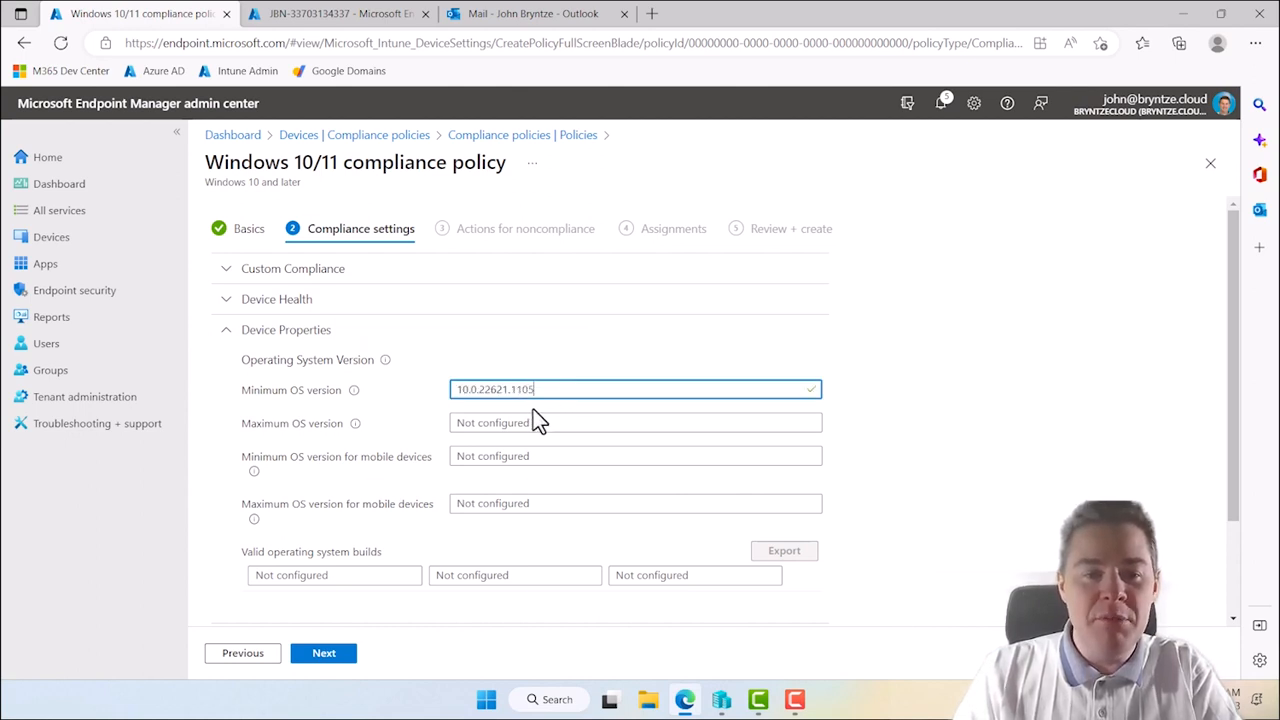
{"action": "mouse_move", "coordinate": [357, 428]}
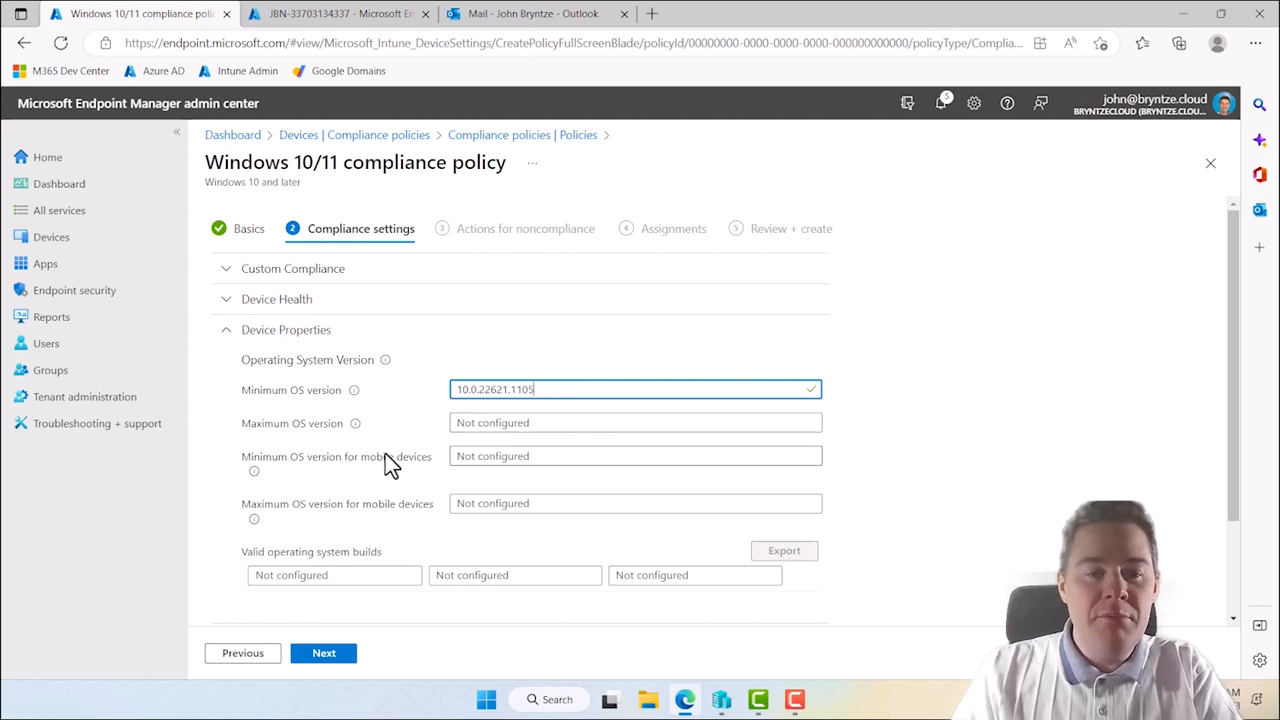
{"action": "left_click", "coordinate": [324, 653]}
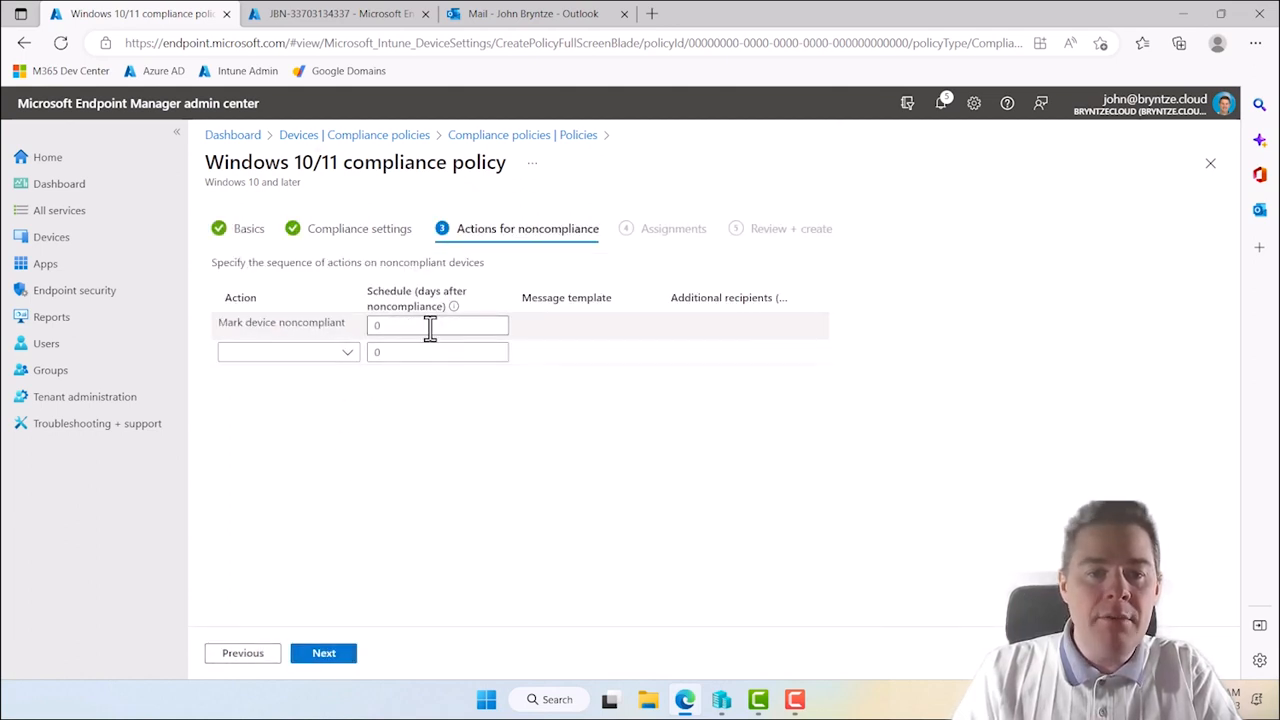
Schedule marking a device noncompliant 3 days after noncompliance and continue to the assignments
{"action": "left_click", "coordinate": [430, 326]}
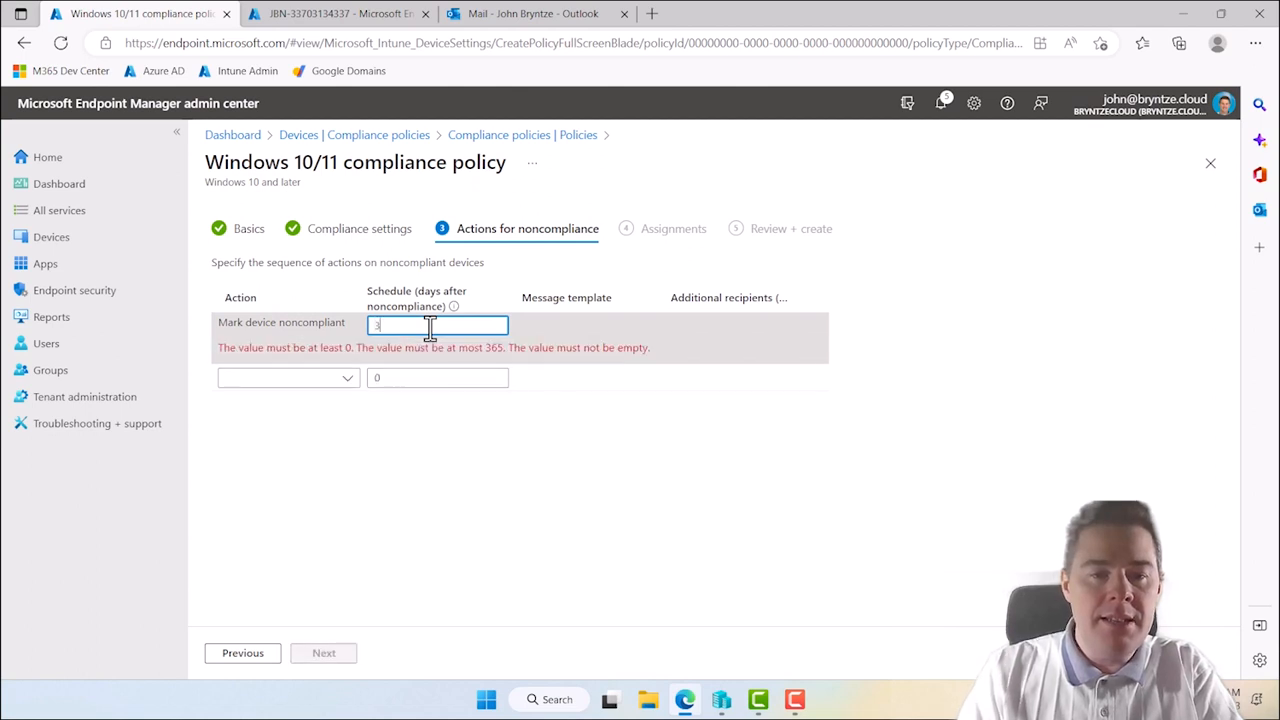
{"action": "type", "text": "3"}
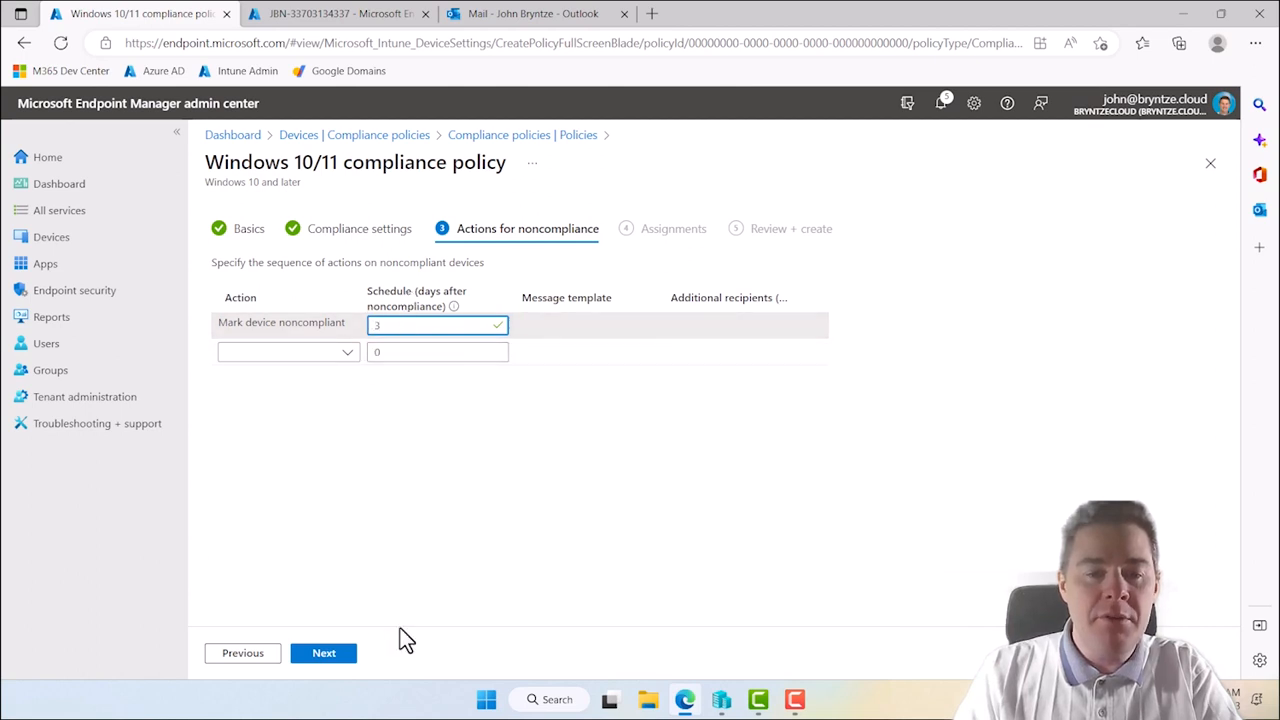
{"action": "left_click", "coordinate": [327, 656]}
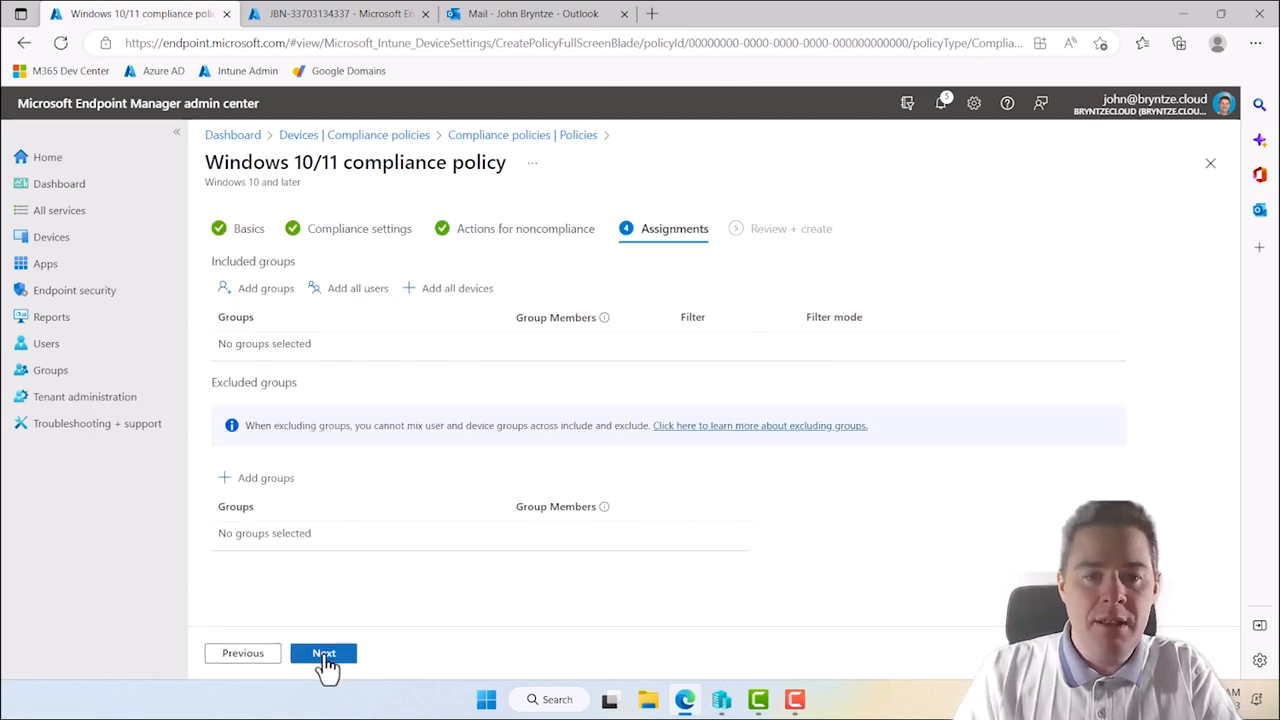
Assign the policy to the JBN - All Windows Devices group, create it and return to the compliance policies list
{"action": "left_click", "coordinate": [262, 289]}
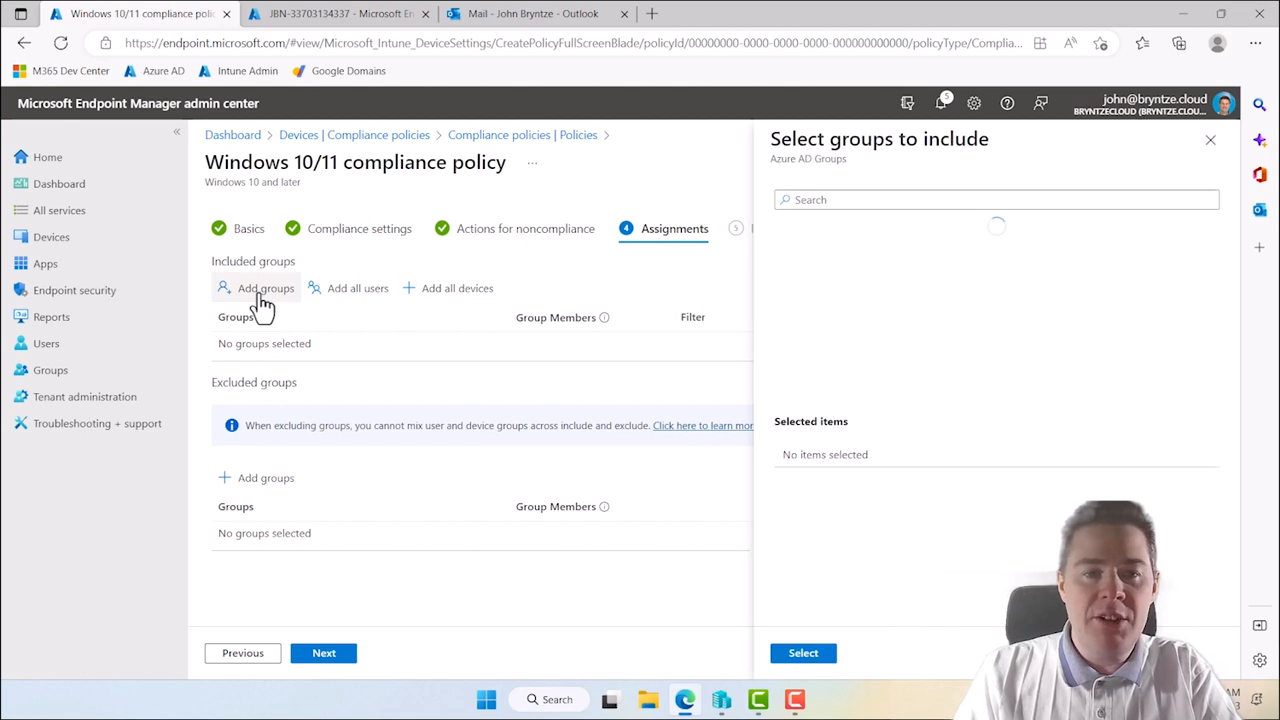
{"action": "left_click", "coordinate": [886, 292]}
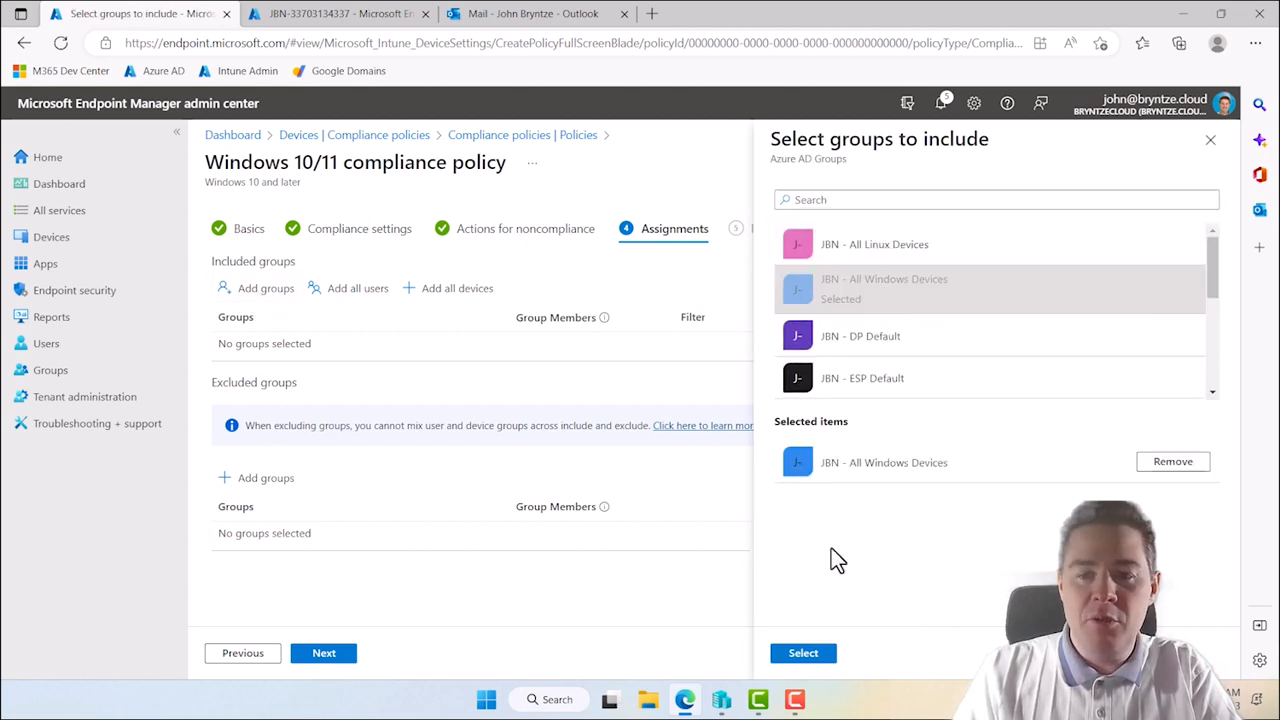
{"action": "left_click", "coordinate": [826, 660]}
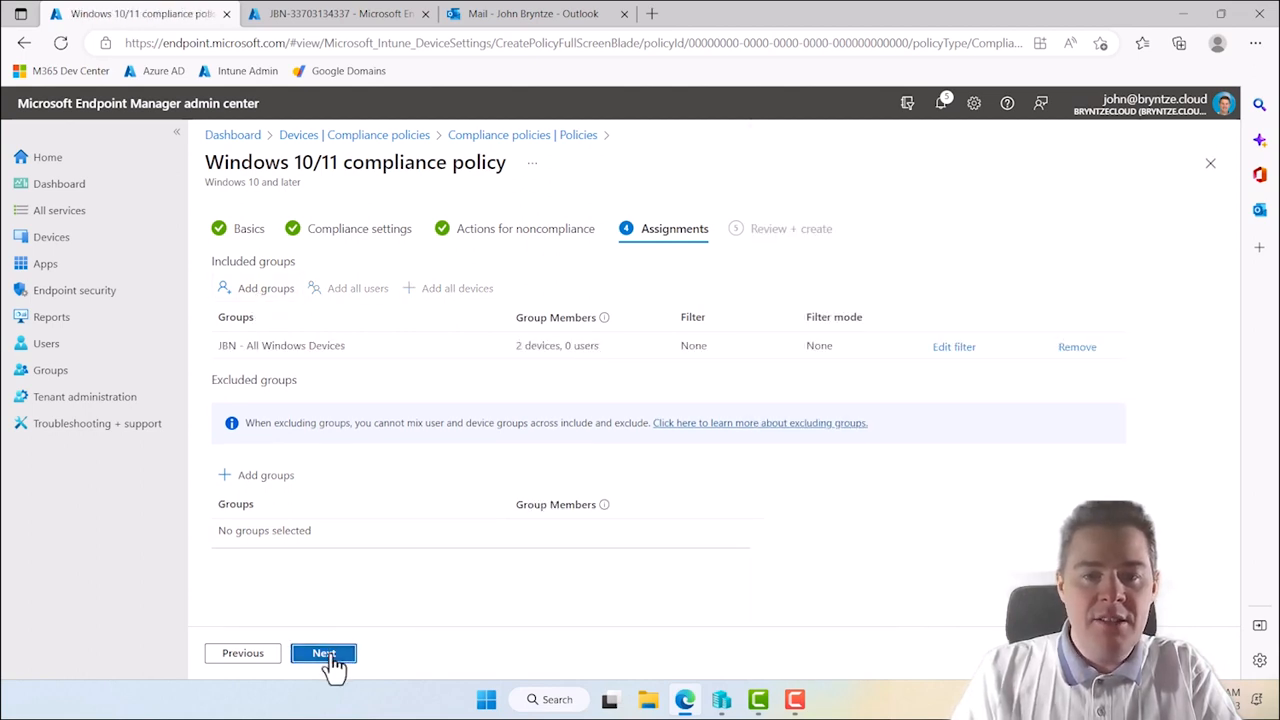
{"action": "left_click", "coordinate": [327, 656]}
{"action": "left_click", "coordinate": [330, 658]}
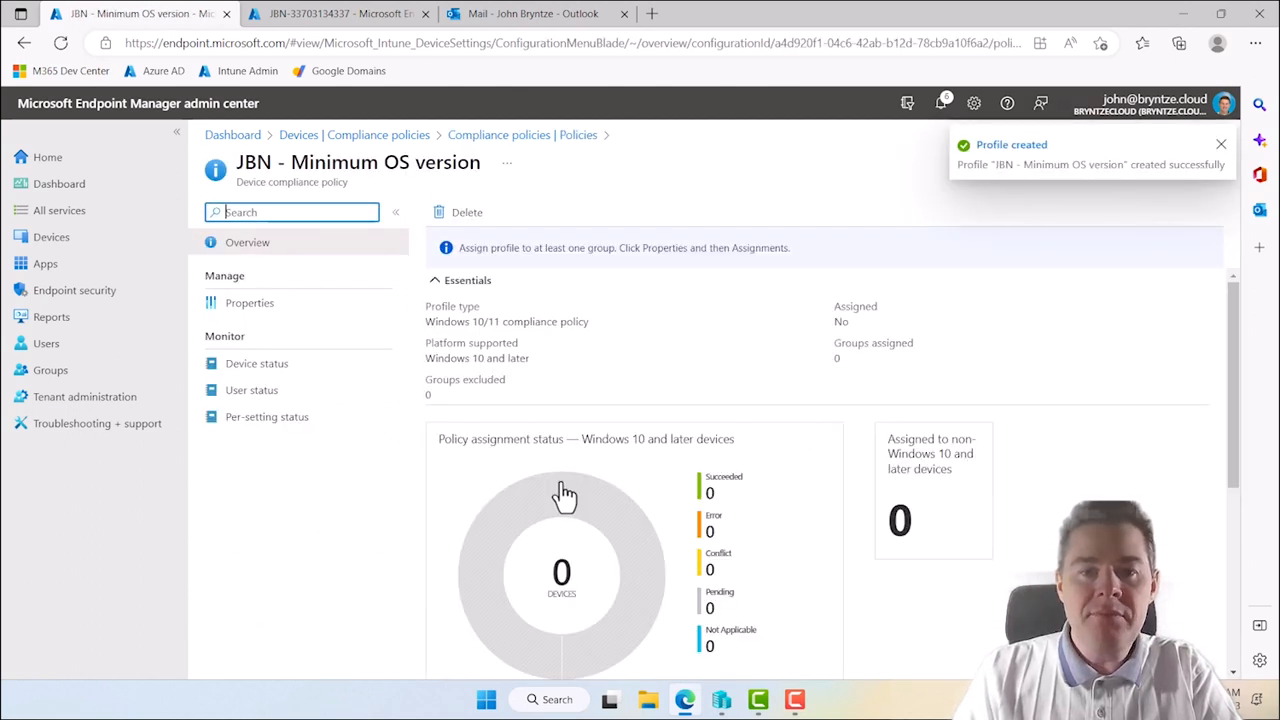
{"action": "left_click", "coordinate": [515, 136]}
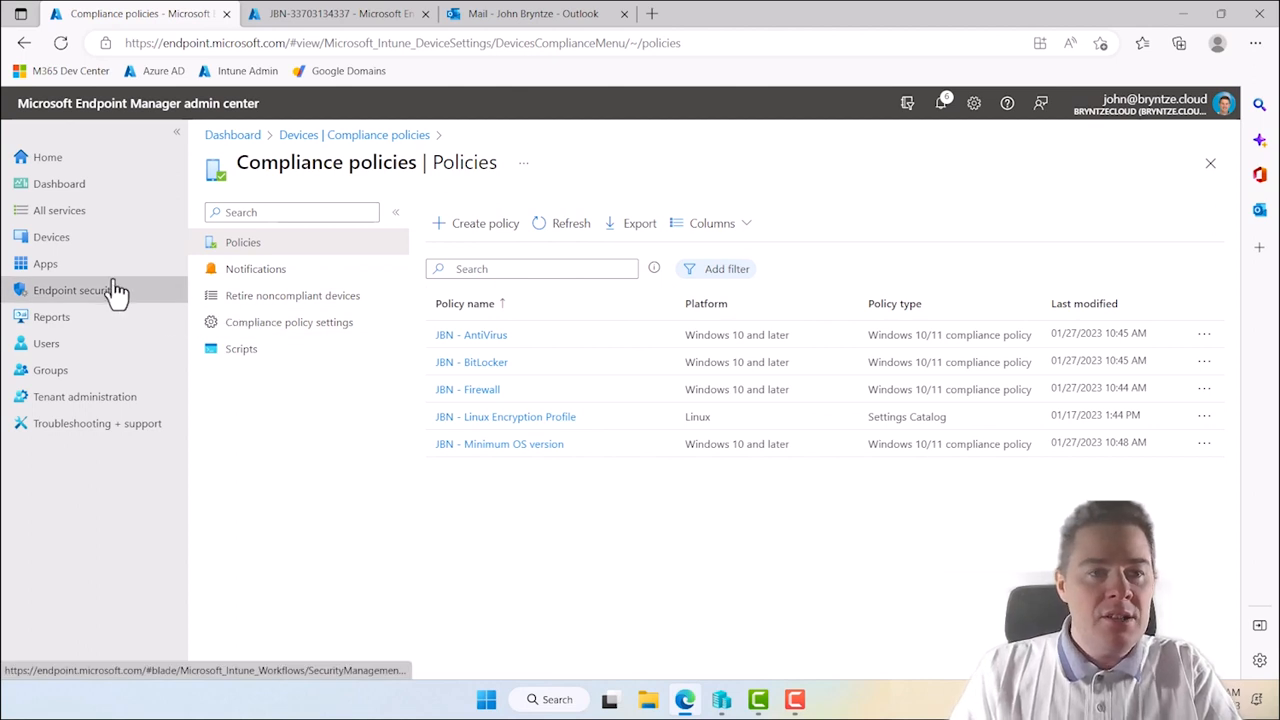
List all devices and examine the compliance status of each Windows and Linux device
{"action": "left_click", "coordinate": [51, 243]}
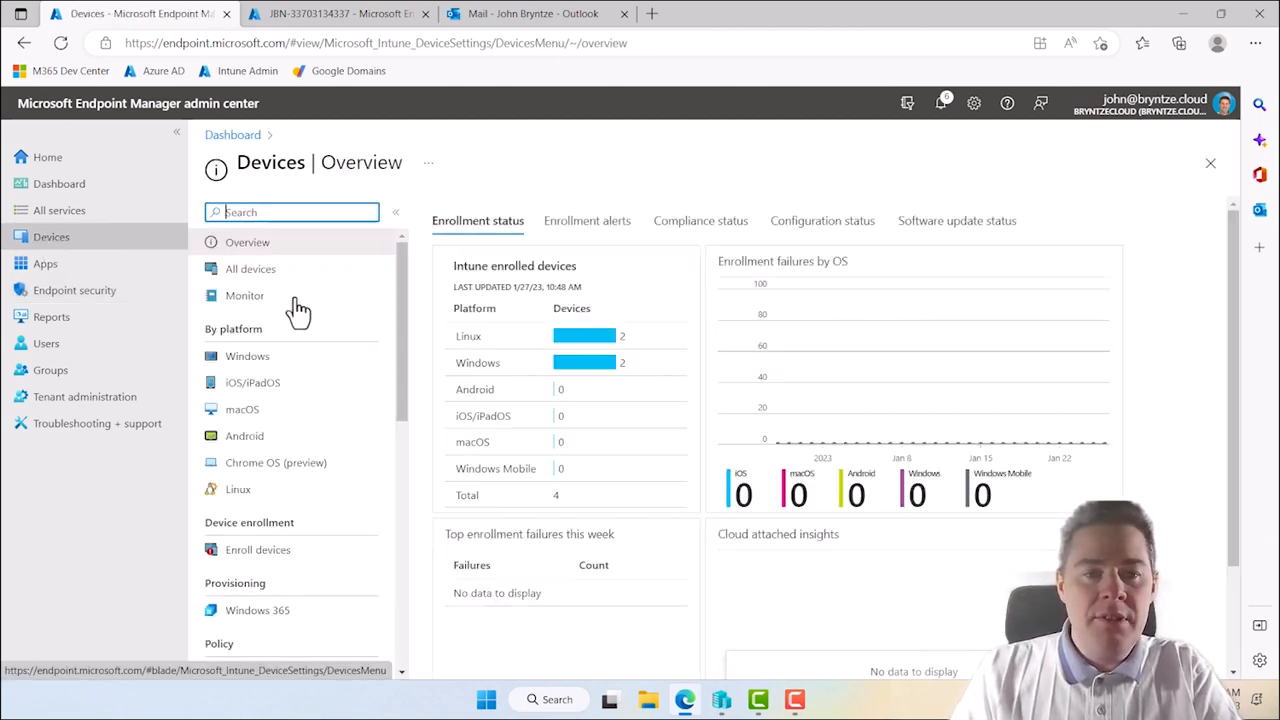
{"action": "left_click", "coordinate": [246, 272]}
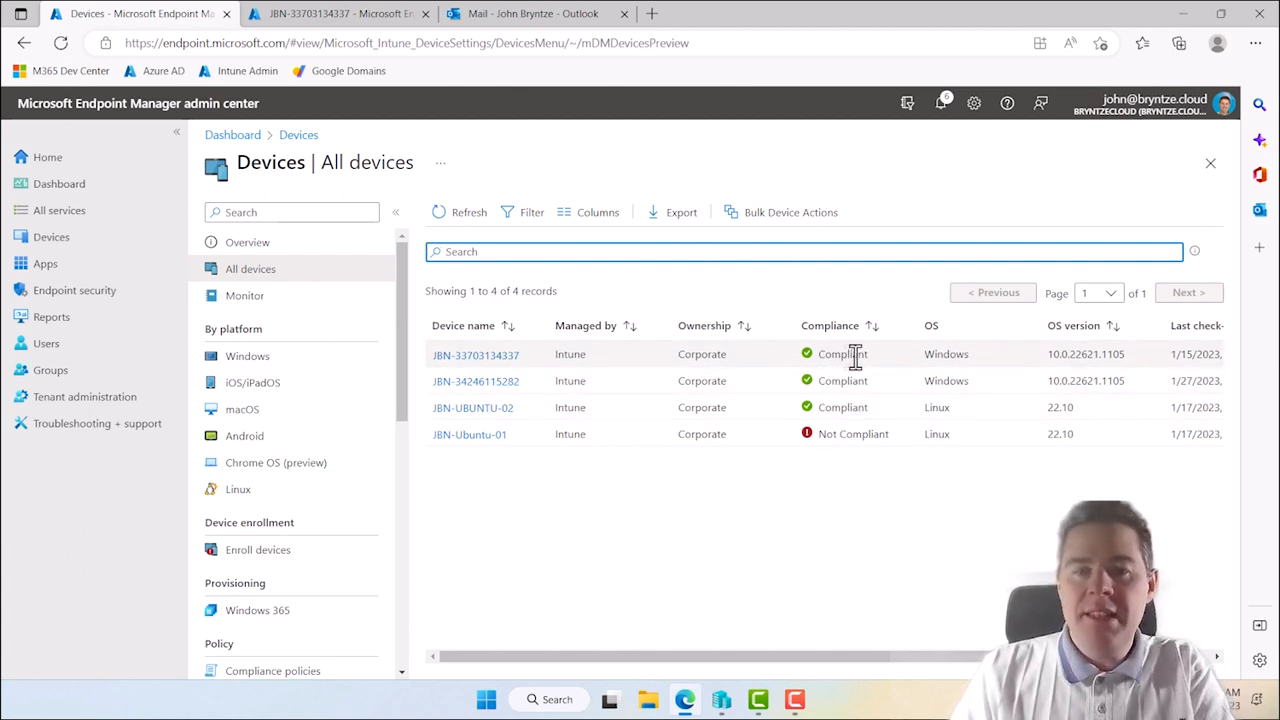
{"action": "mouse_move", "coordinate": [846, 357]}
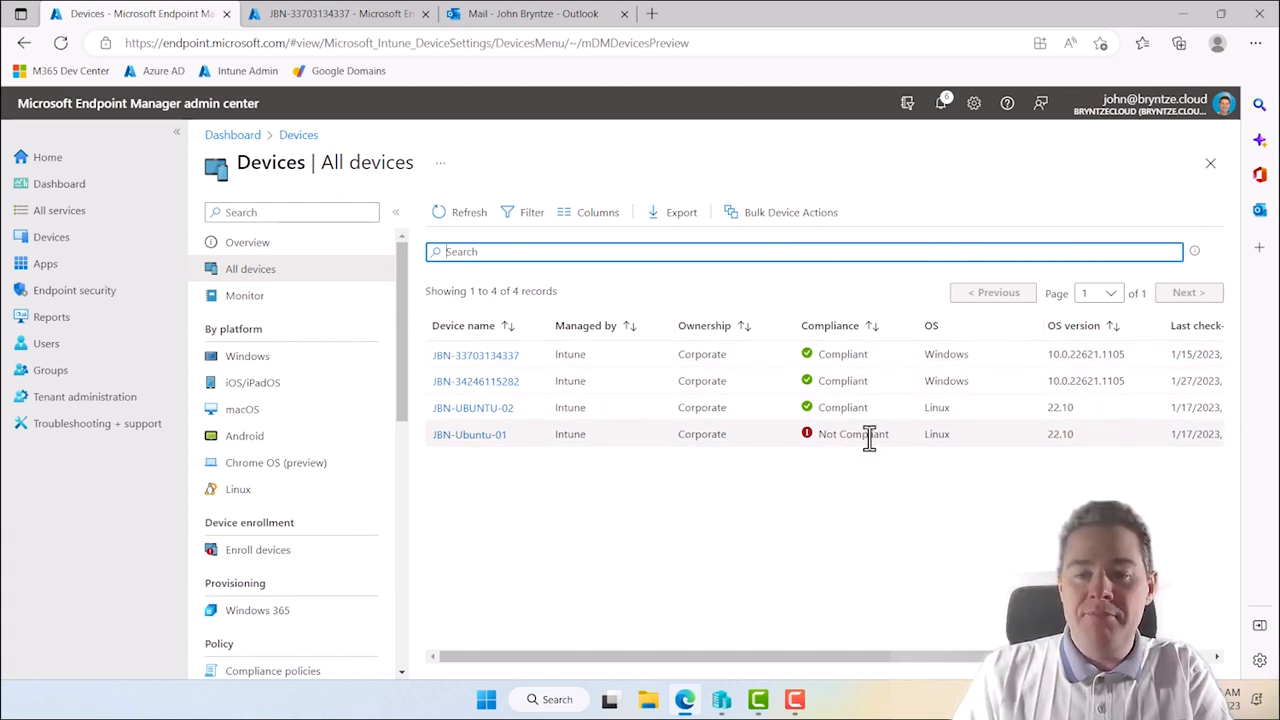
{"action": "left_click_drag", "start_coordinate": [887, 436], "coordinate": [816, 340]}
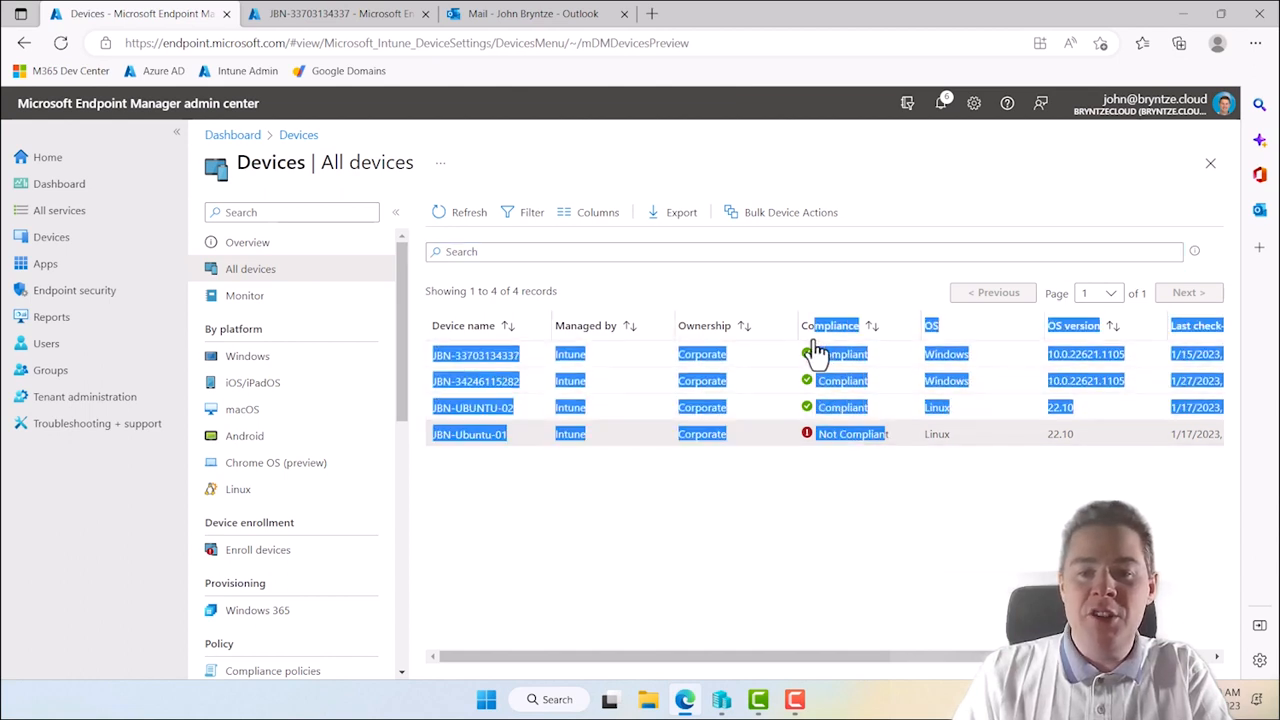
{"action": "left_click", "coordinate": [822, 437]}
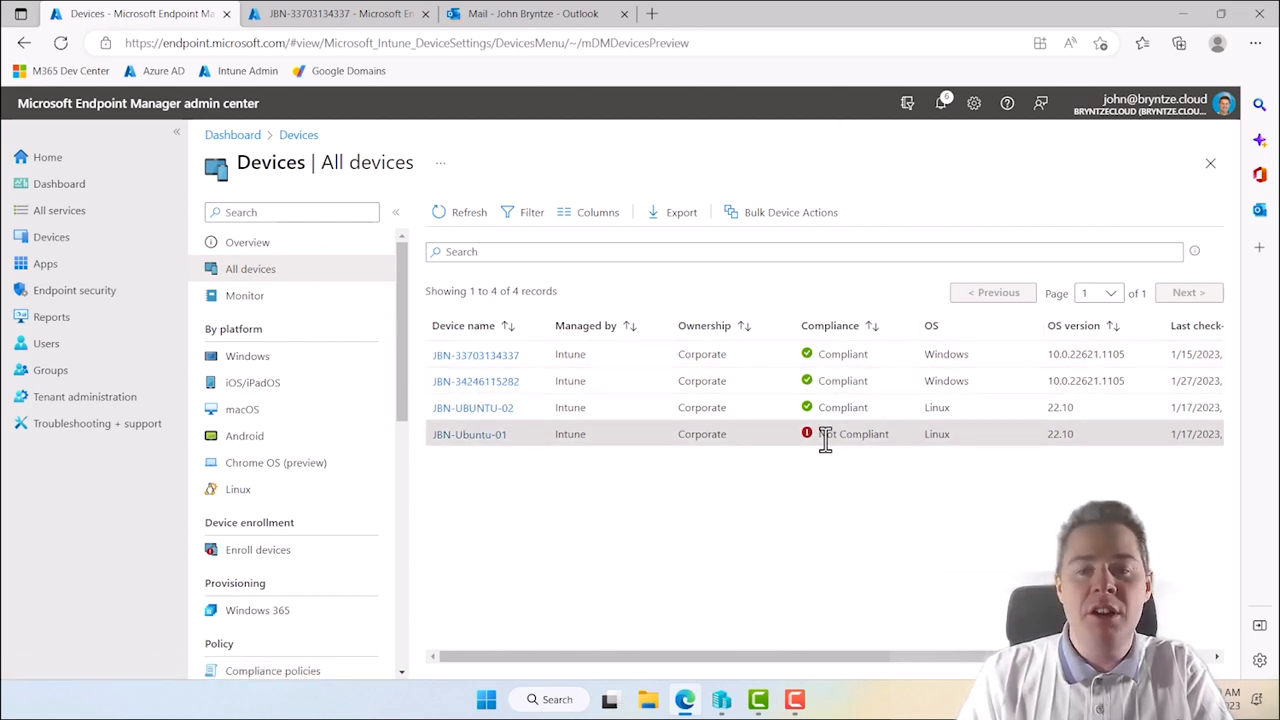
{"action": "triple_click", "coordinate": [880, 437]}
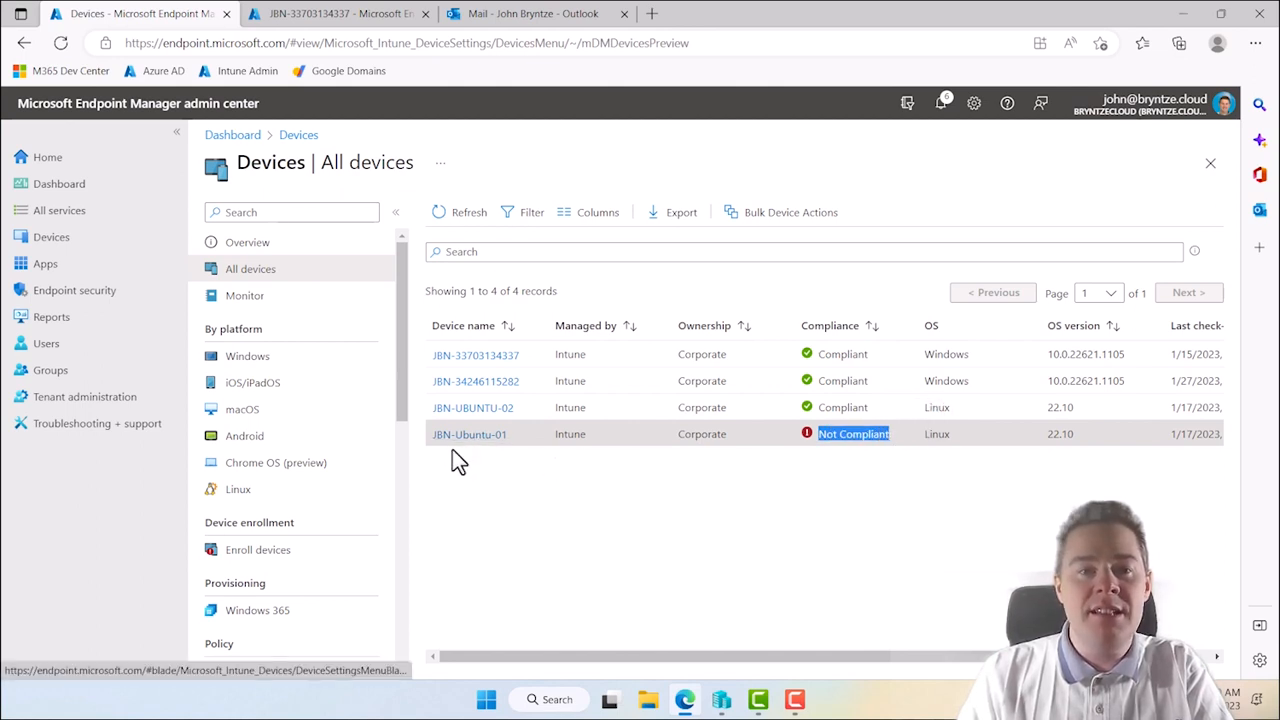
{"action": "left_click", "coordinate": [786, 498]}
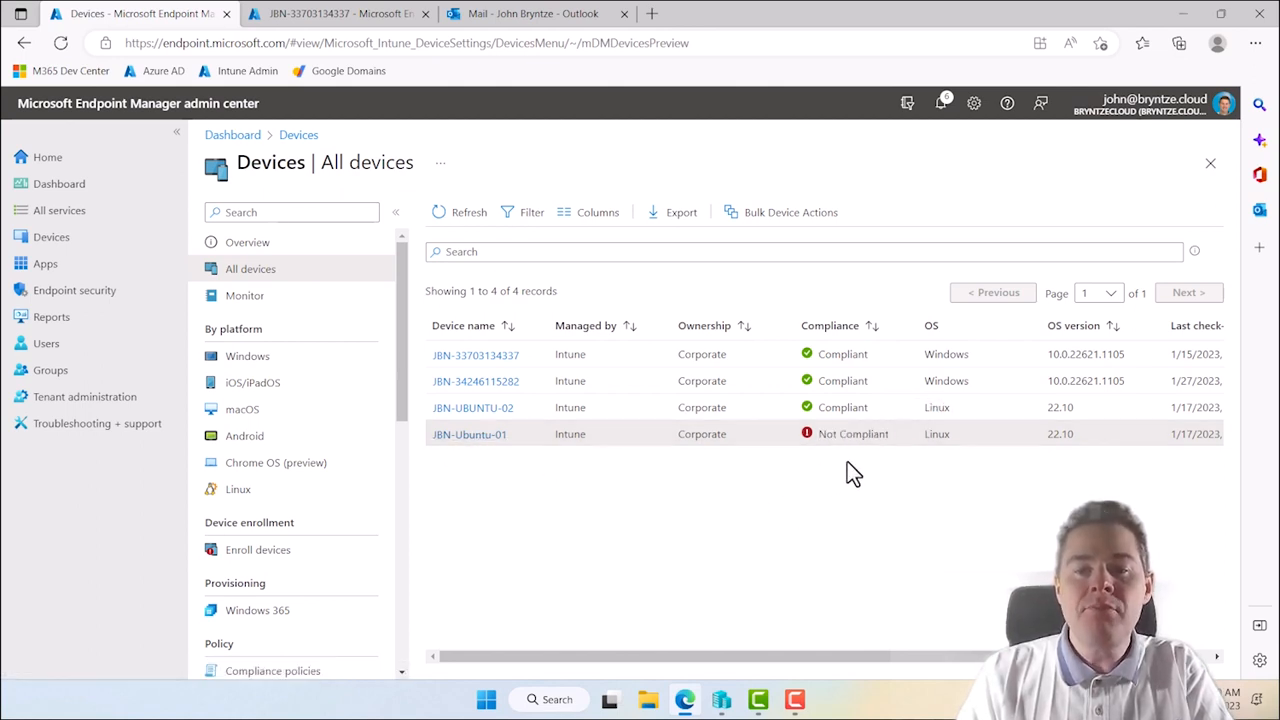
View the overview of the JBN-Ubuntu-01 device and the dashboard's list of devices not in compliance
{"action": "left_click_drag", "start_coordinate": [889, 434], "coordinate": [823, 437]}
{"action": "left_click", "coordinate": [823, 437]}
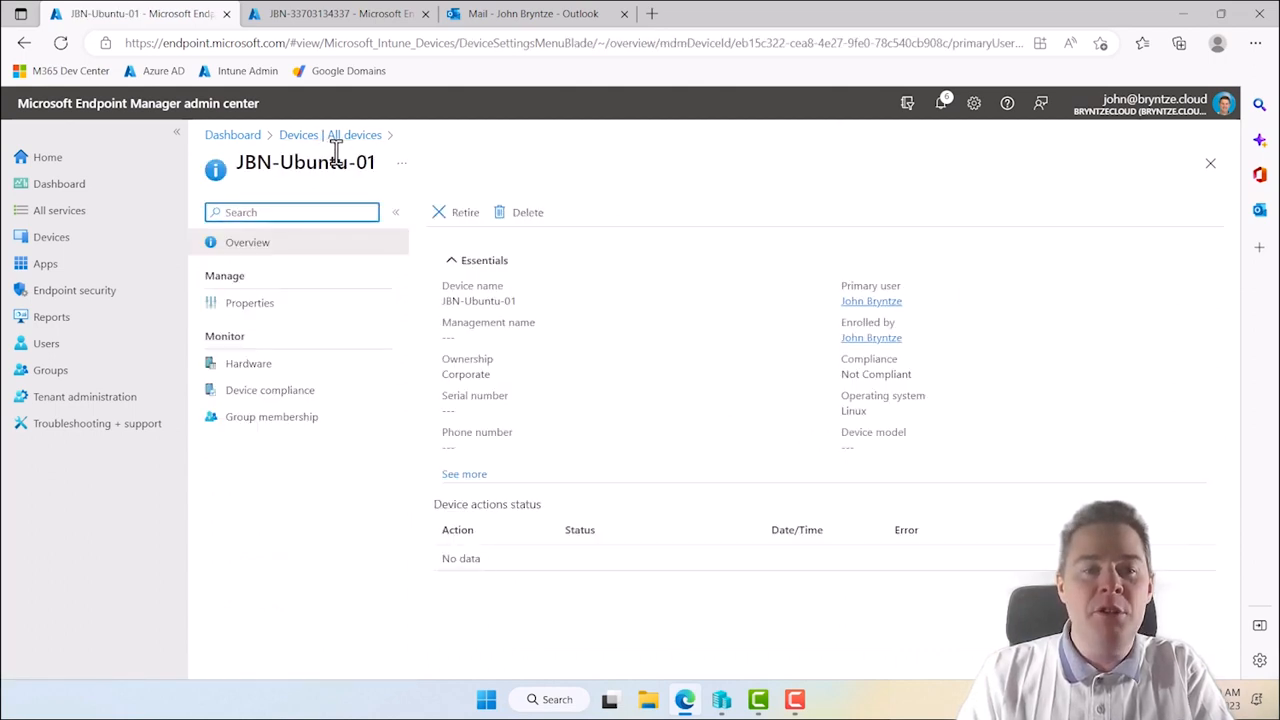
{"action": "left_click", "coordinate": [230, 137]}
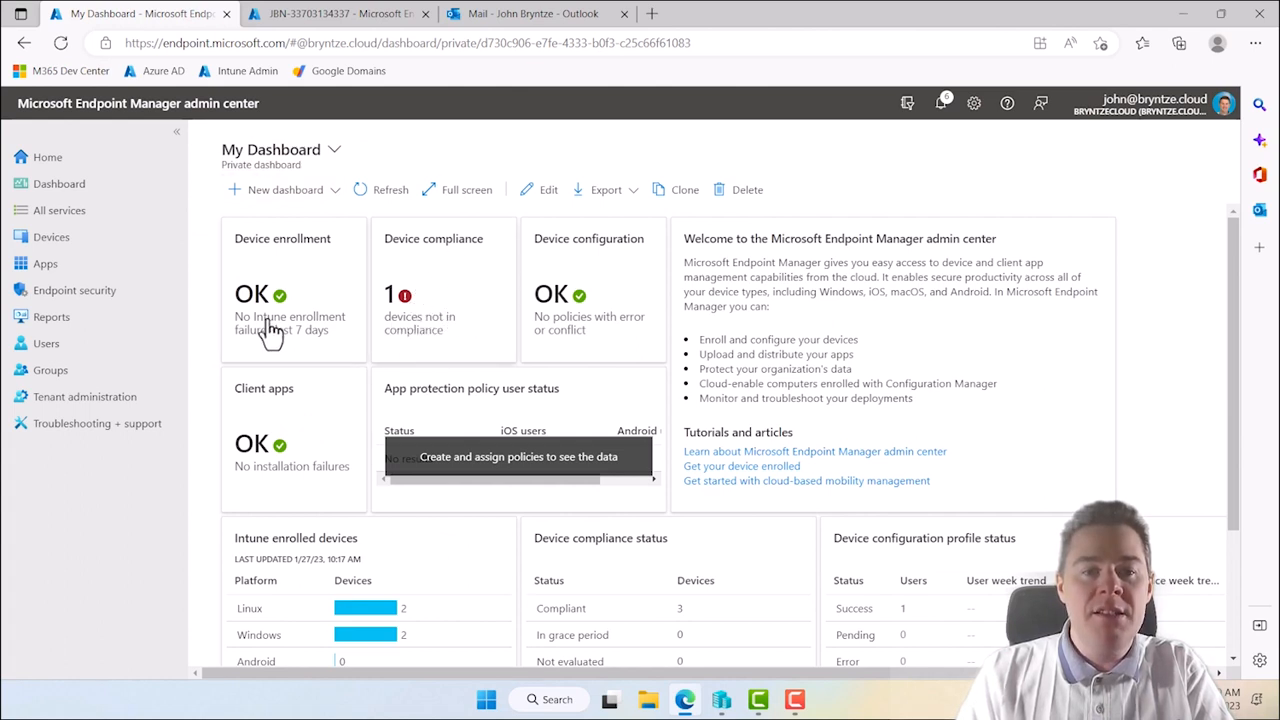
{"action": "left_click", "coordinate": [426, 258]}
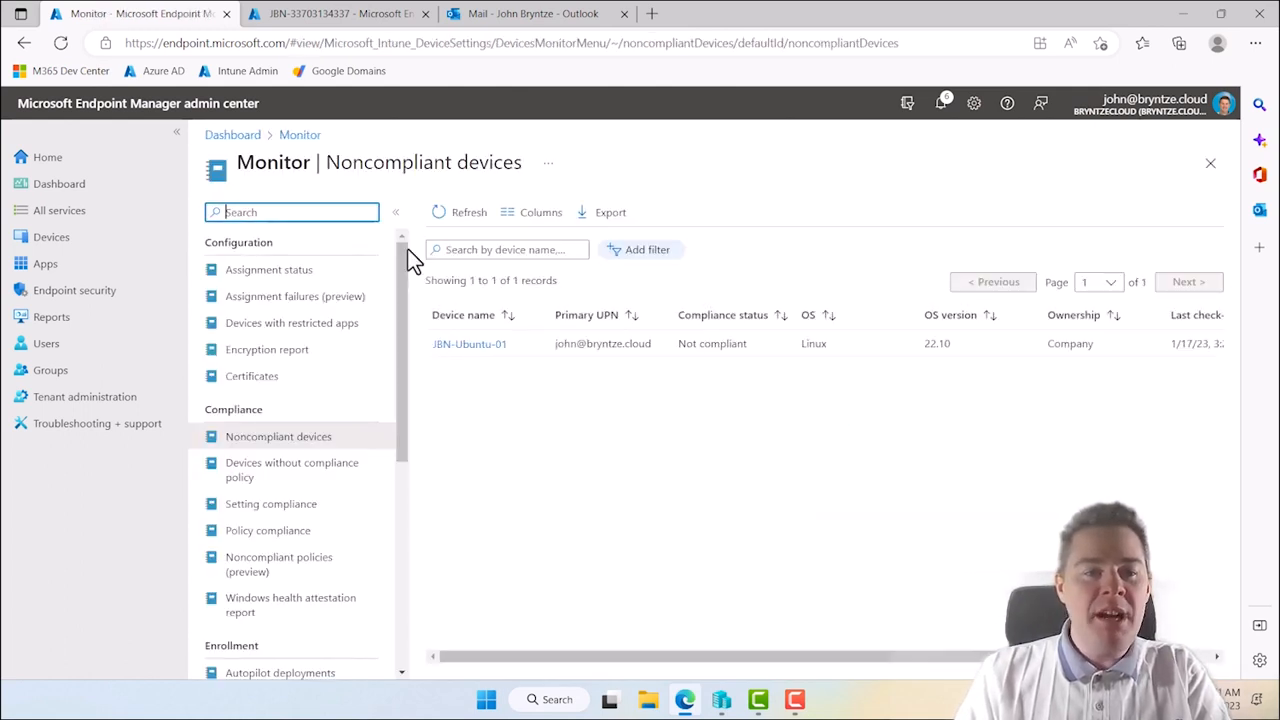
Open the compliance policies of the Windows platform in the devices area
{"action": "left_click", "coordinate": [52, 255]}
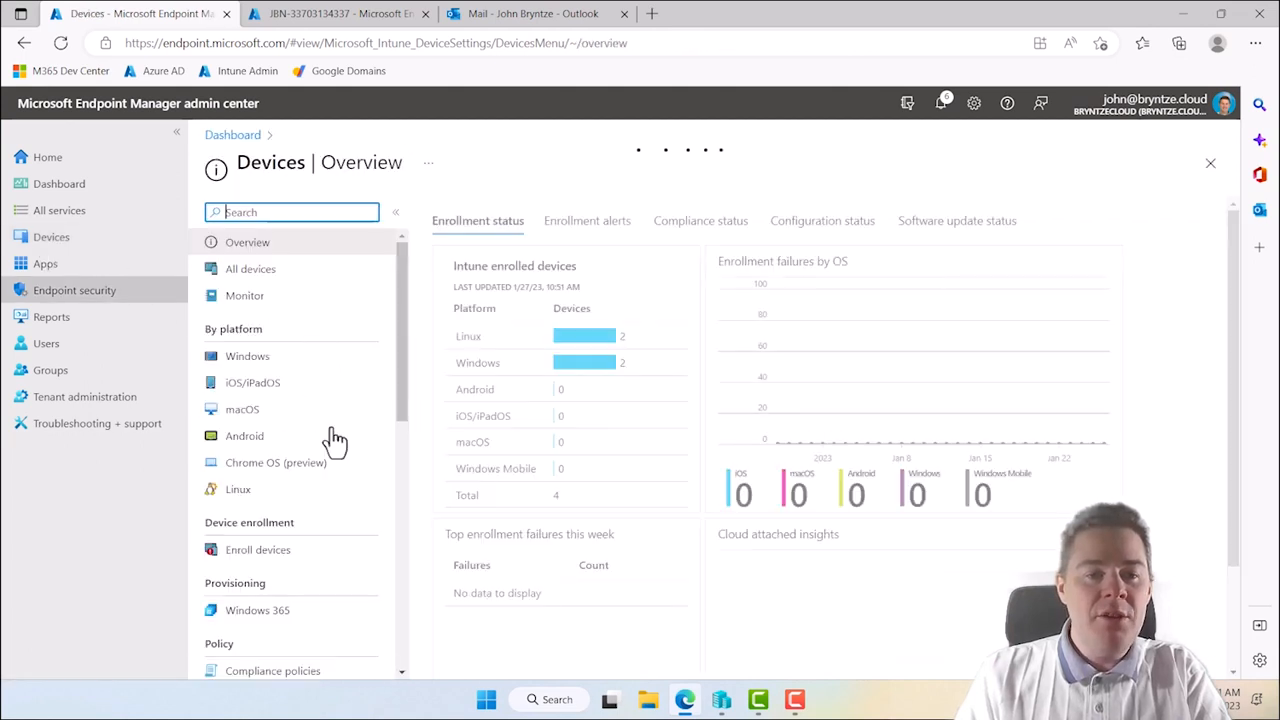
{"action": "scroll", "coordinate": [333, 441], "scroll_direction": "down", "scroll_amount": 1}
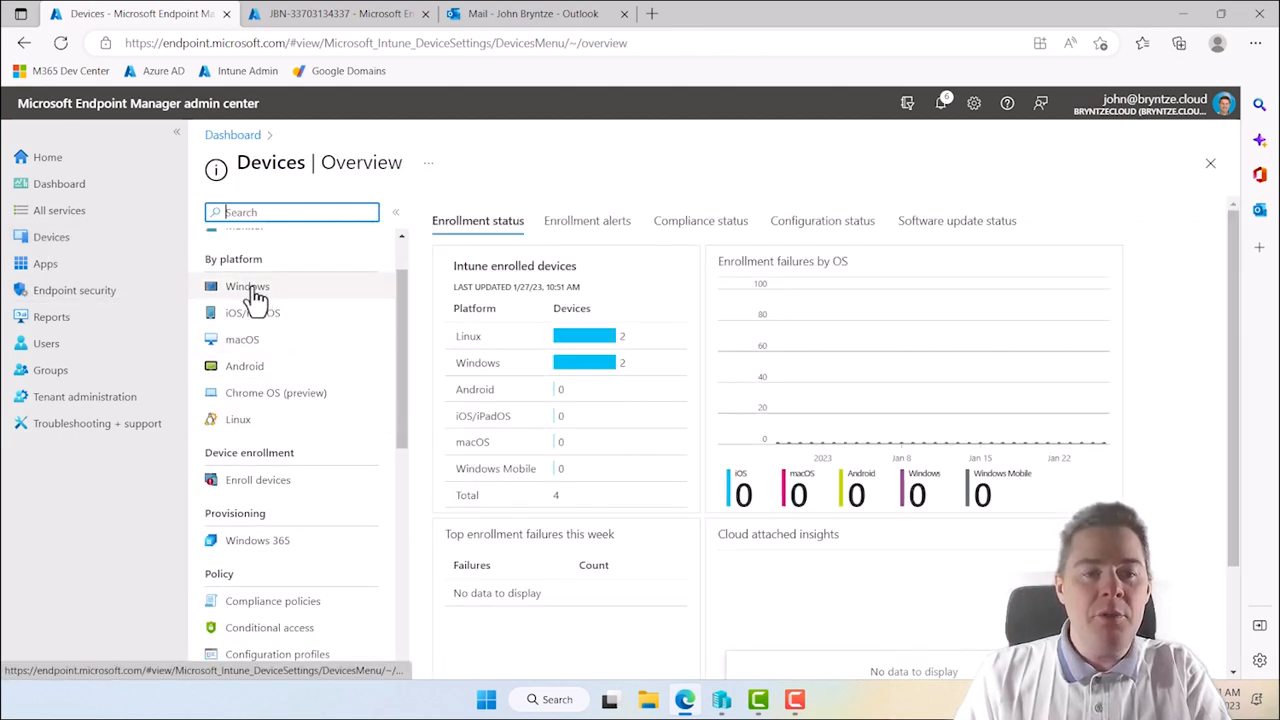
{"action": "left_click", "coordinate": [255, 292]}
{"action": "left_click", "coordinate": [276, 340]}
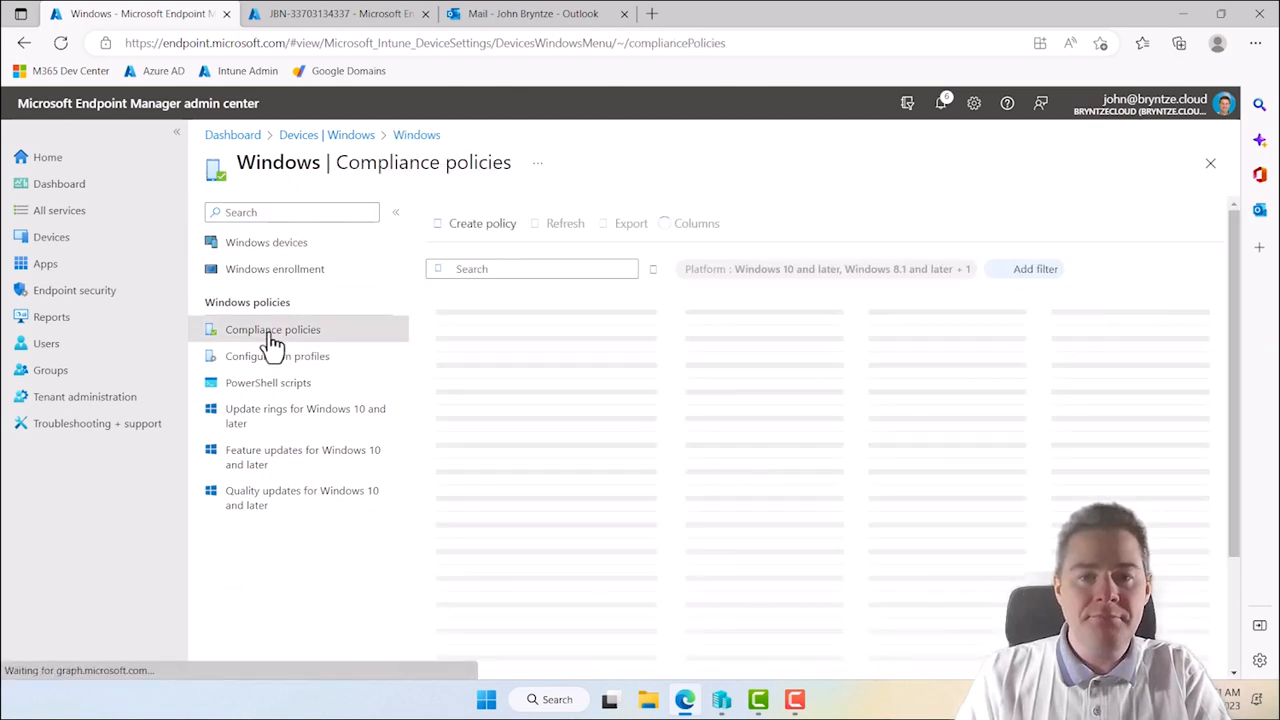